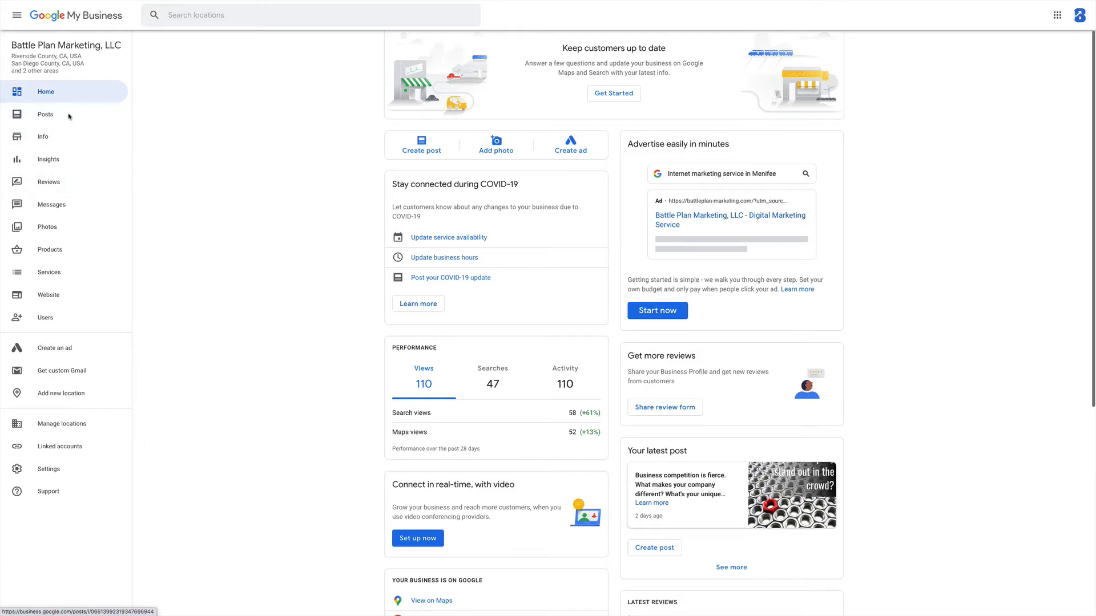
Open the business's posts, inspect the offer post form with its optional details, and close it without publishing
left_click(73, 116)
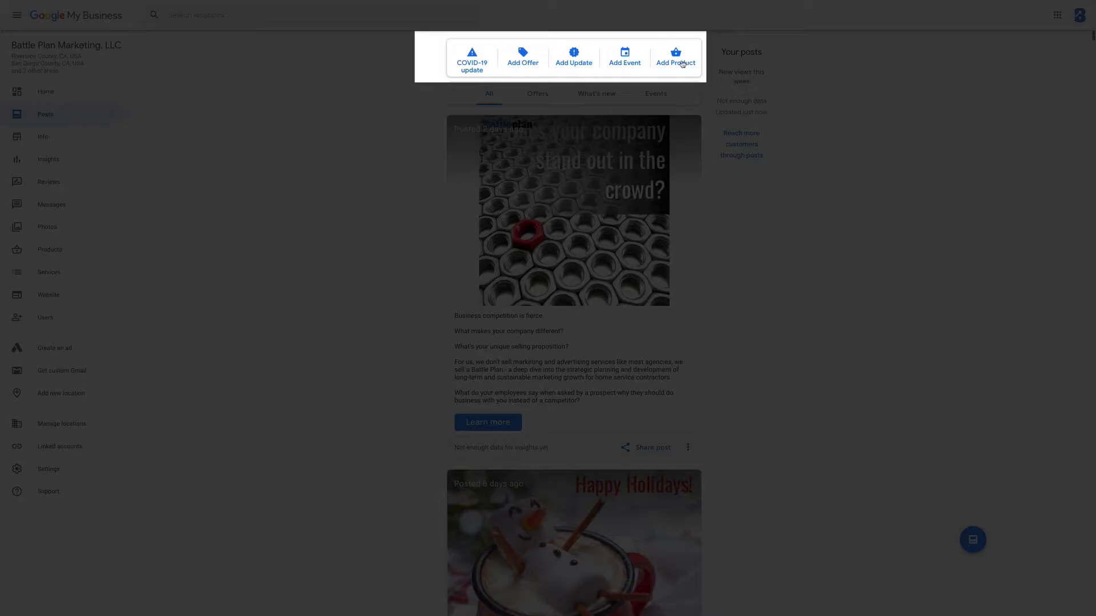
left_click(523, 59)
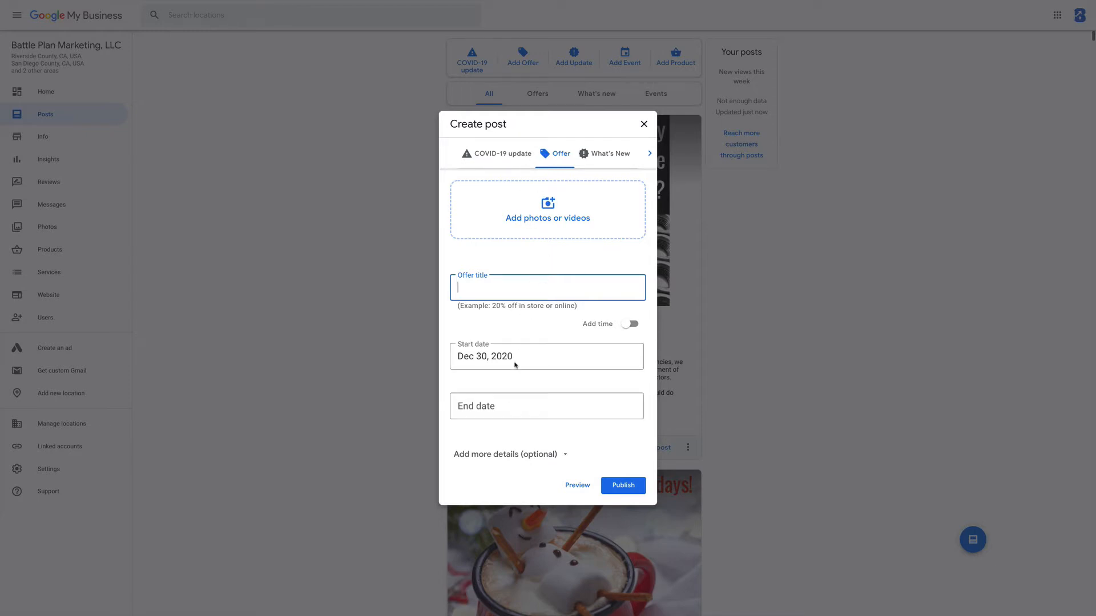
left_click(521, 455)
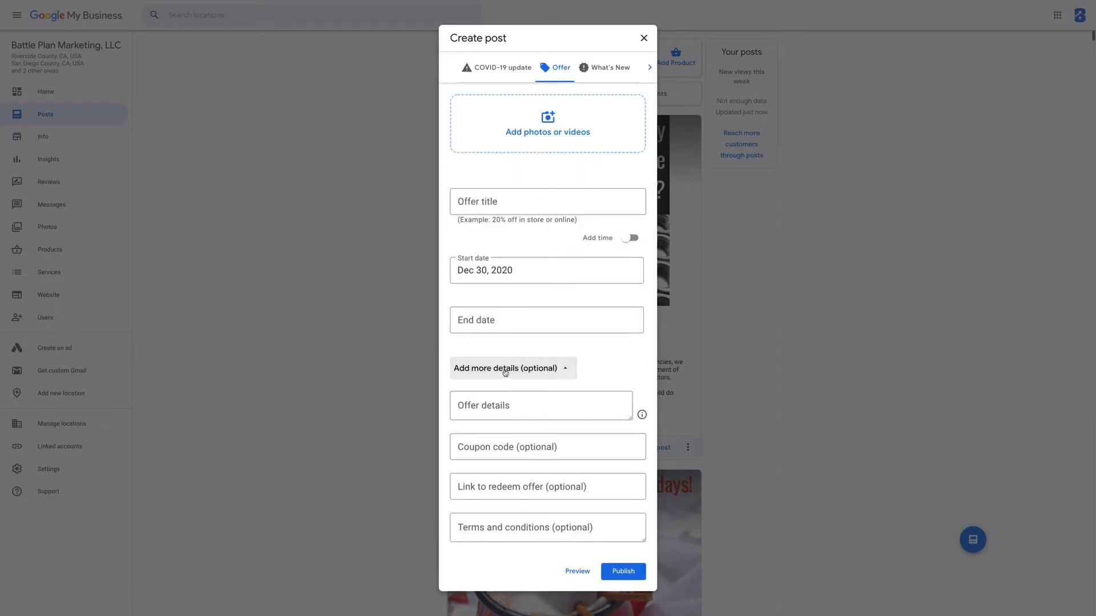
left_click(501, 406)
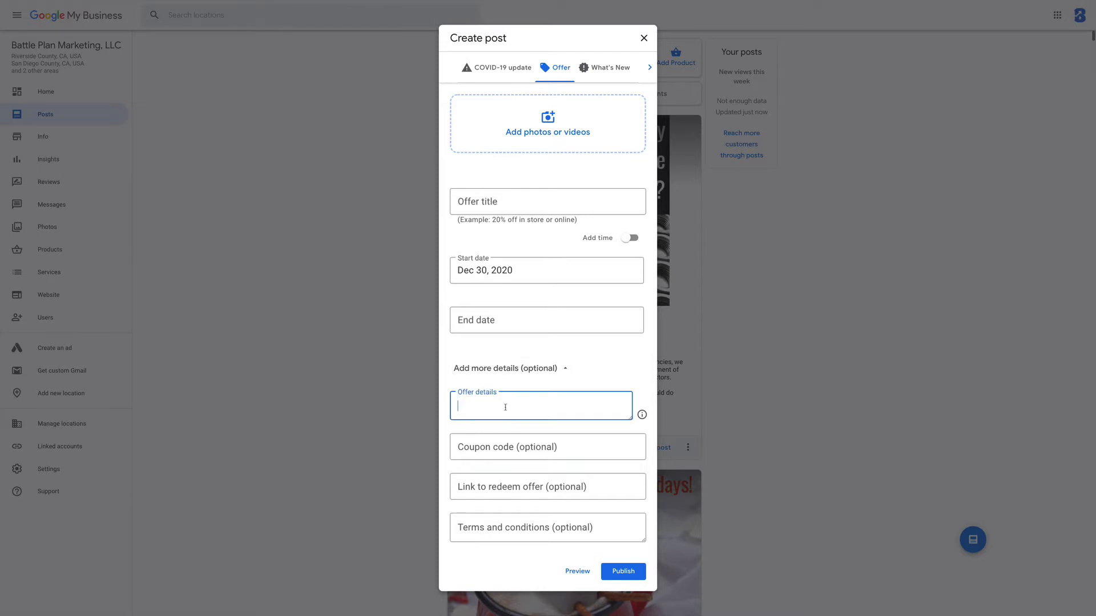
left_click(495, 487)
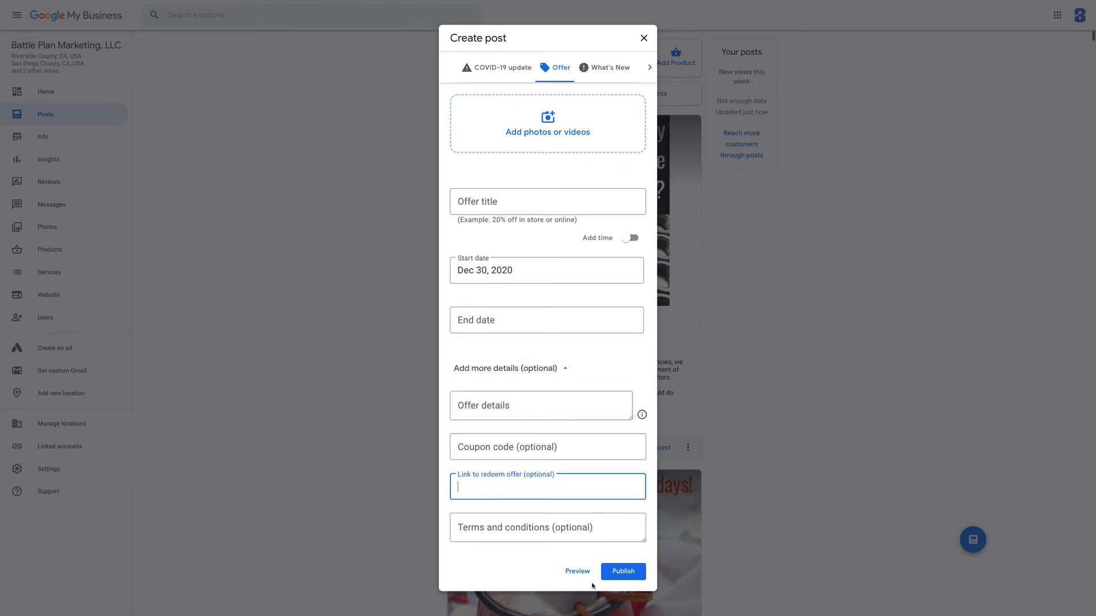
left_click(643, 38)
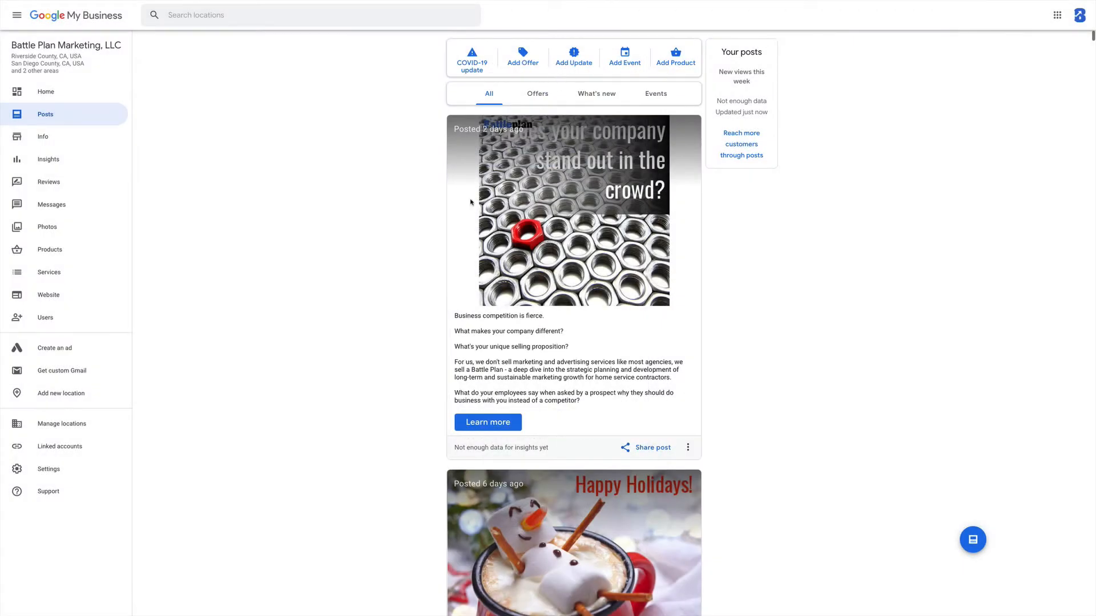
Look through the previously published posts and return to the newest one
scroll(354, 336, "down", 18)
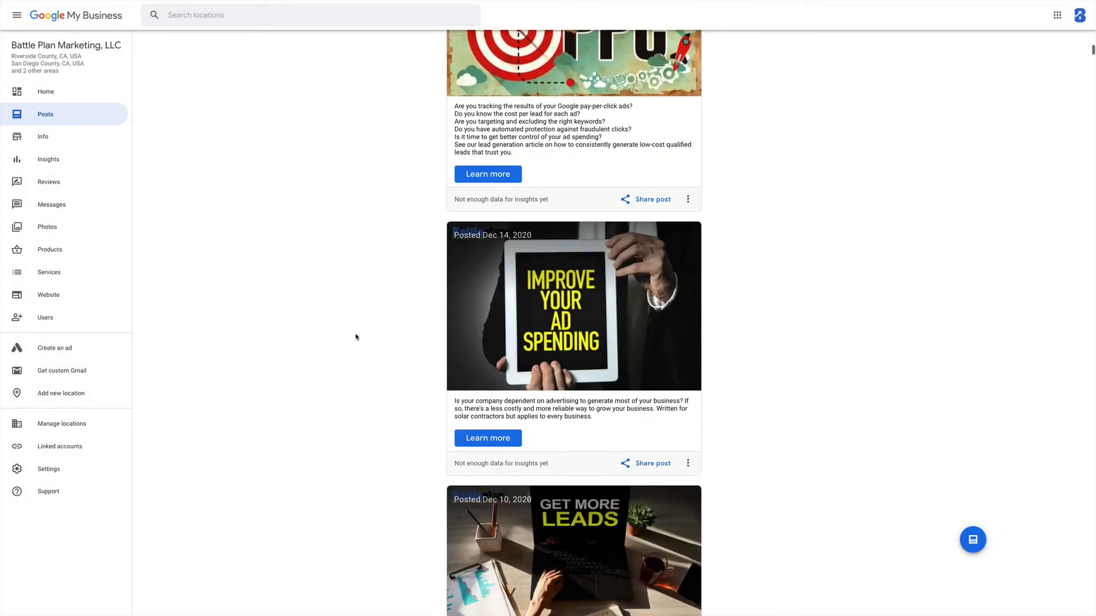
scroll(355, 337, "down", 8)
scroll(356, 338, "up", 20)
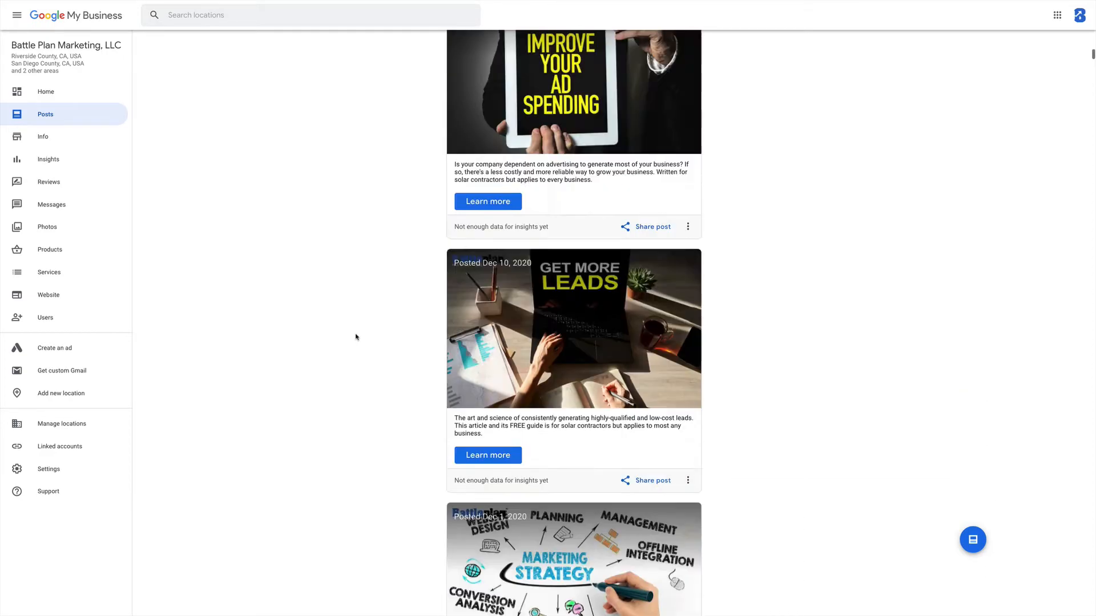
scroll(355, 337, "up", 4)
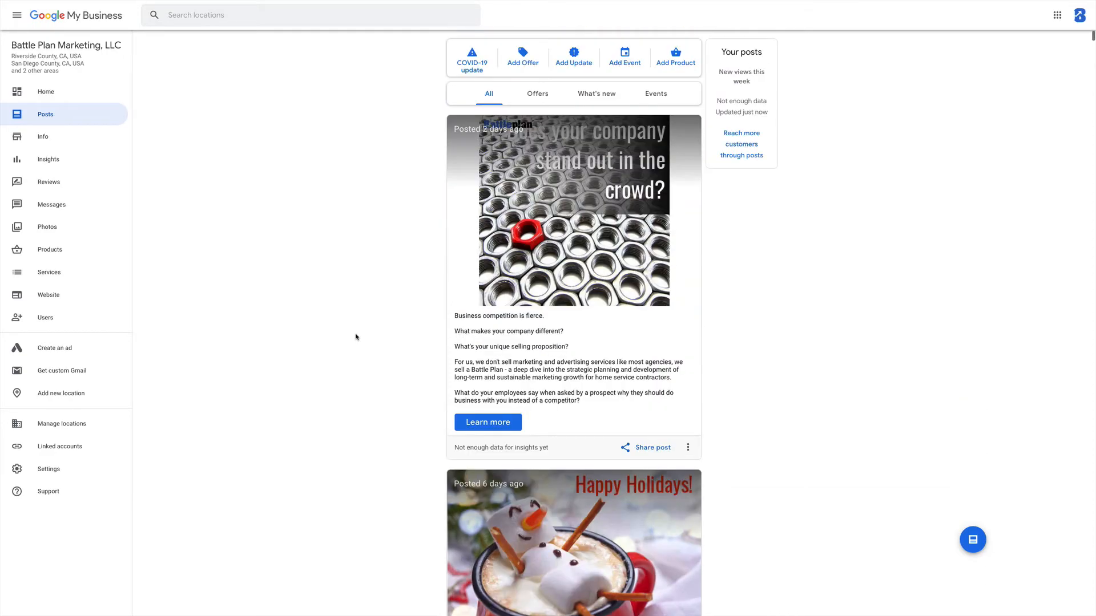
View the blank COVID-19 update and What's New post forms, closing each without publishing
left_click(974, 545)
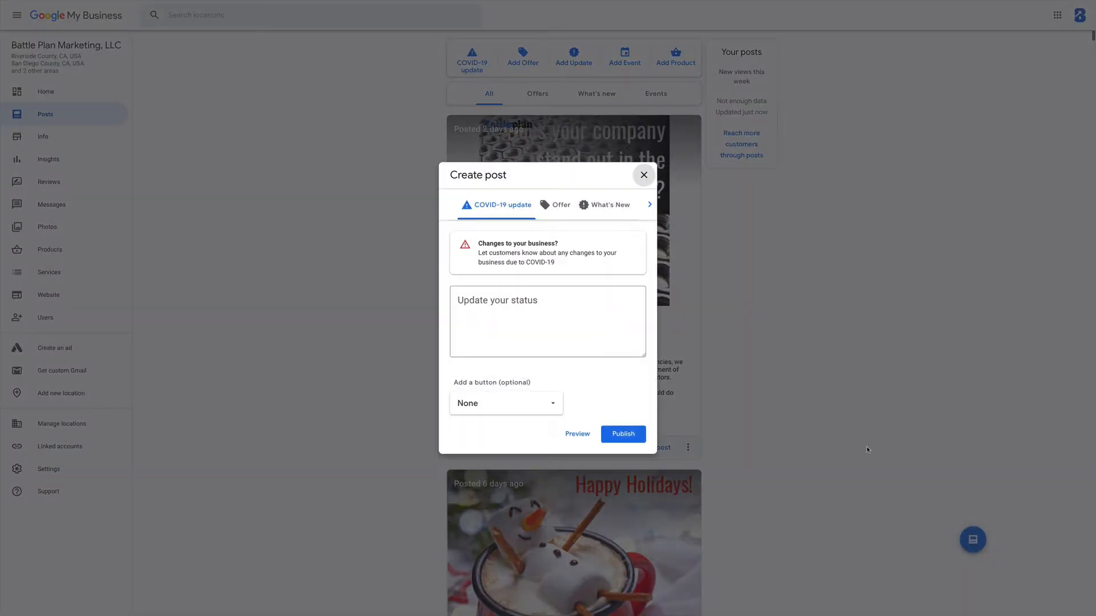
left_click(643, 175)
left_click(581, 57)
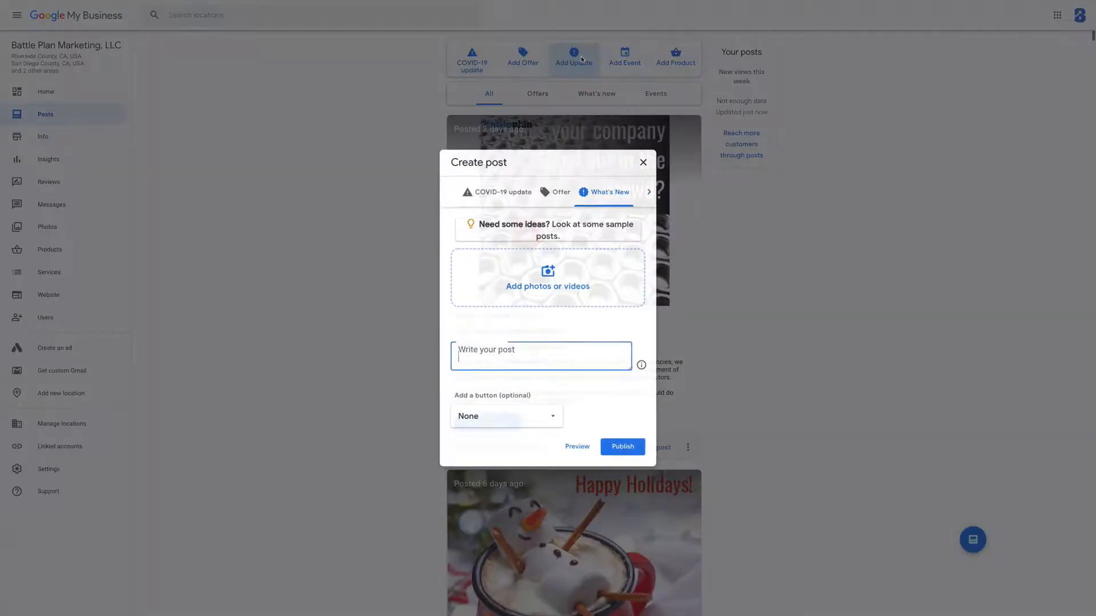
left_click(643, 161)
Explore the event post form with its optional details, try the Learn more button option, and close it without publishing
left_click(626, 58)
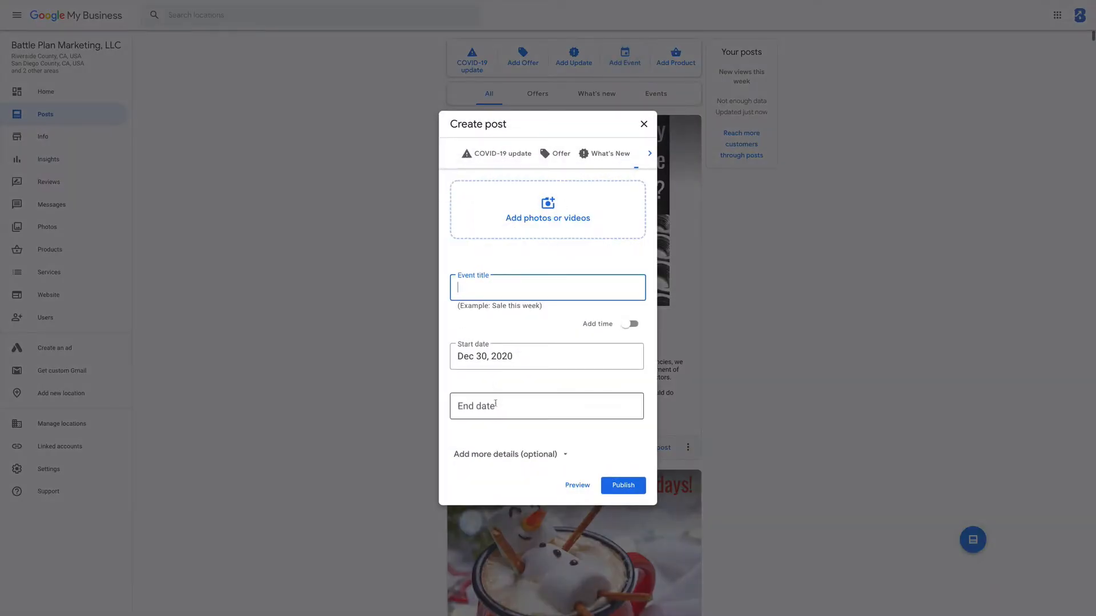
left_click(522, 456)
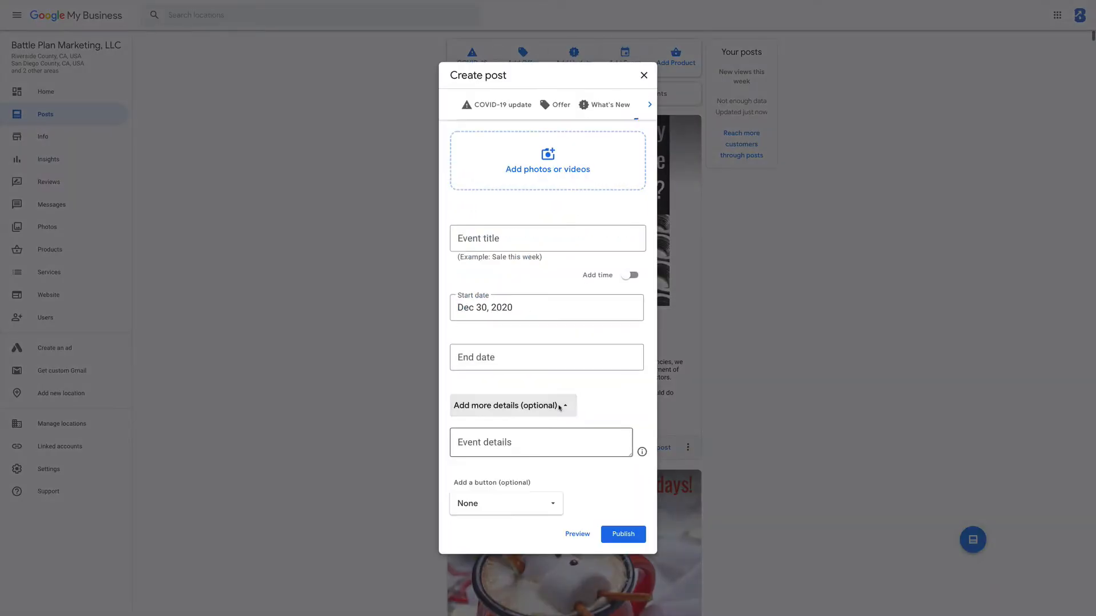
left_click(521, 502)
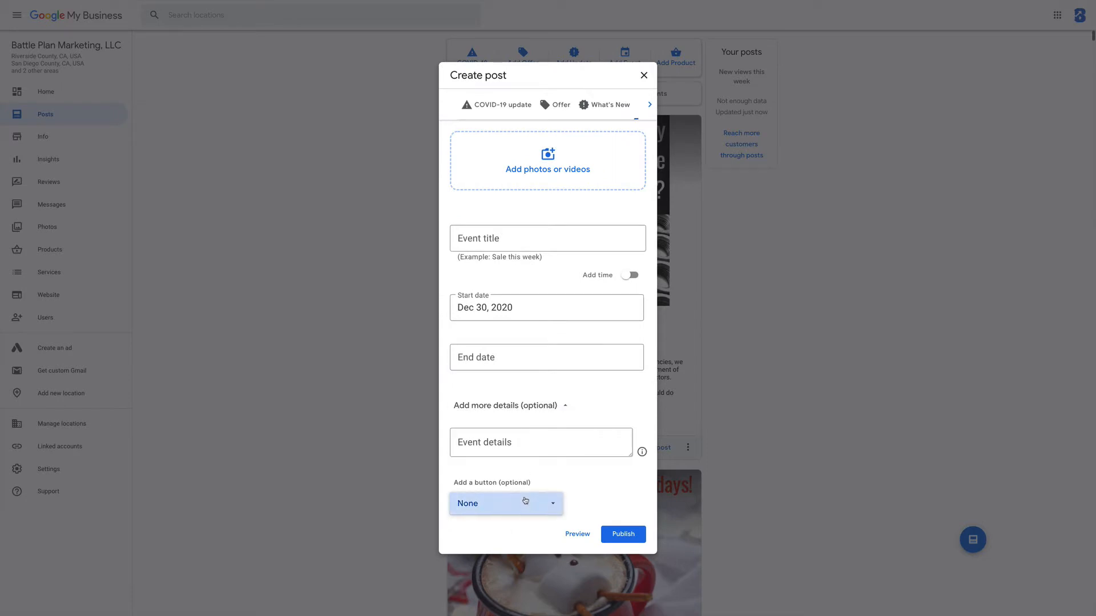
left_click(484, 432)
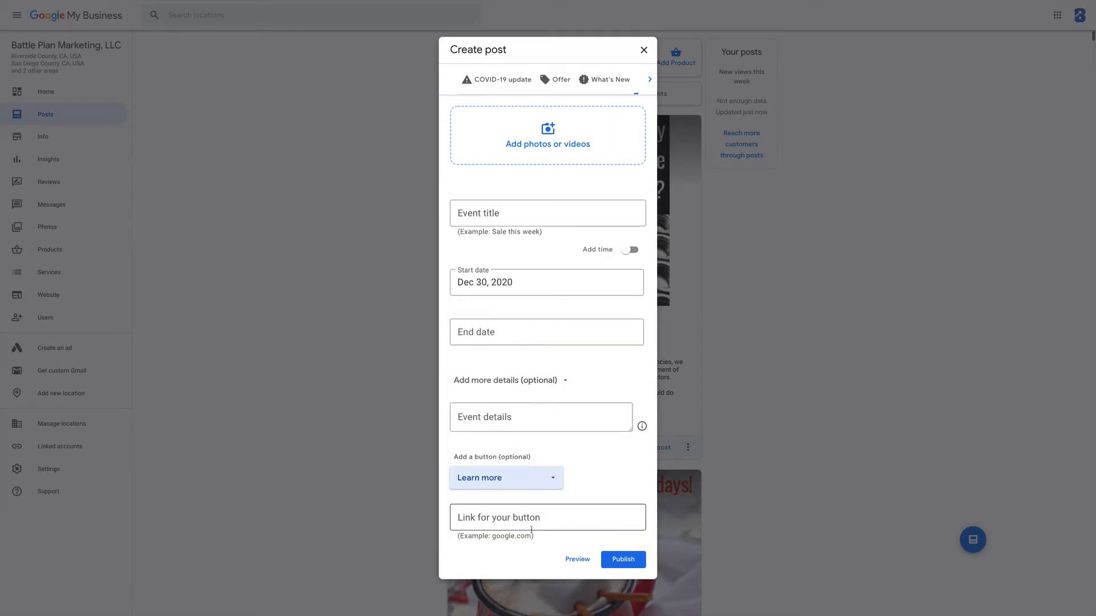
left_click(528, 476)
left_click(588, 486)
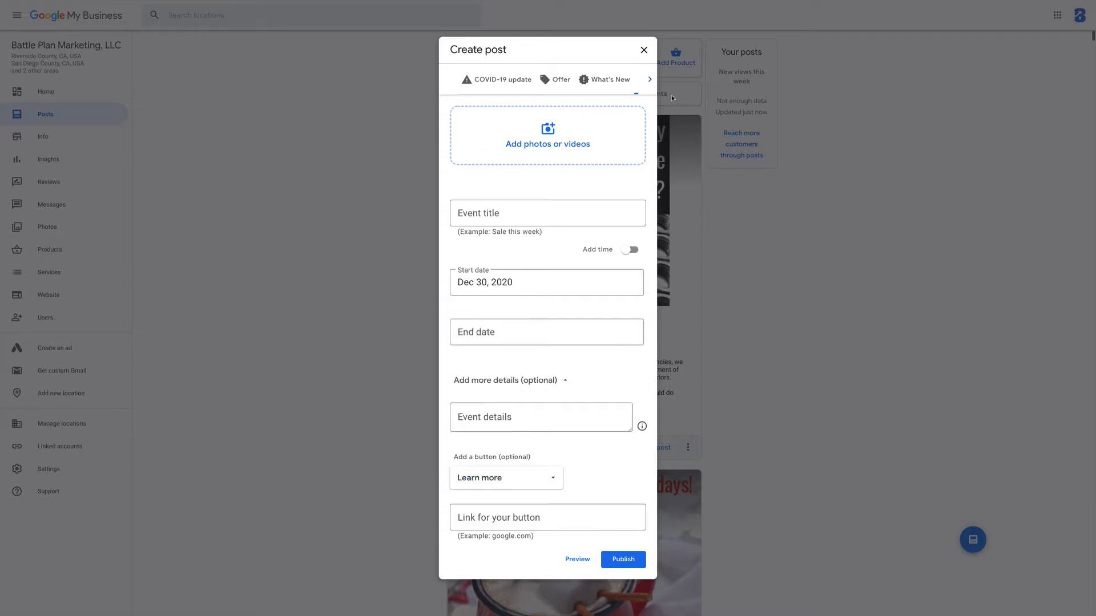
left_click(640, 57)
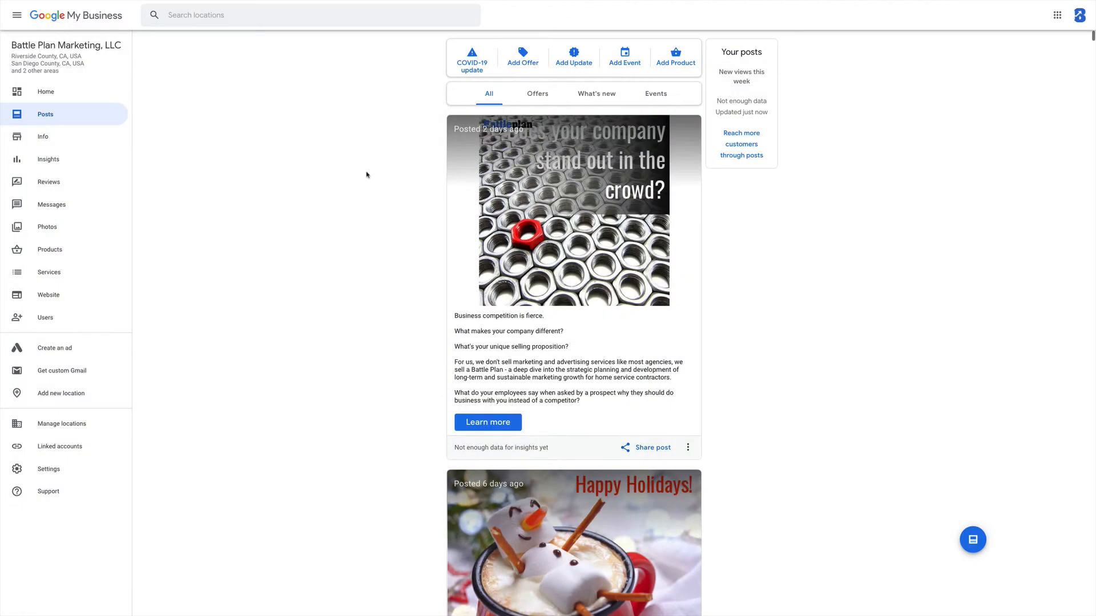
Open the business info and review the primary and additional categories without changing them
left_click(54, 138)
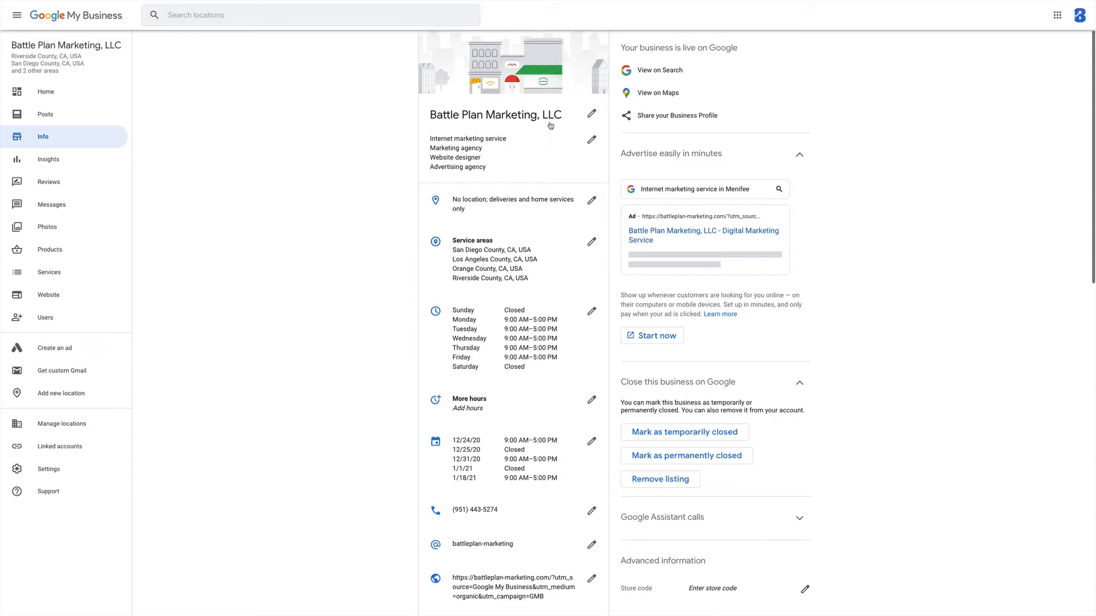
left_click(590, 142)
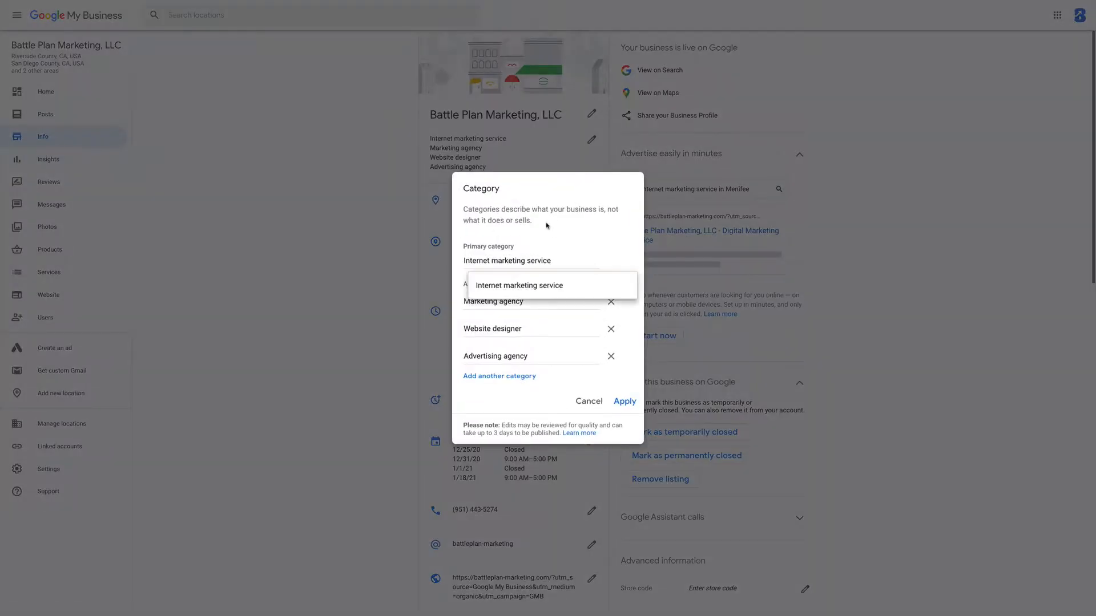
left_click(573, 199)
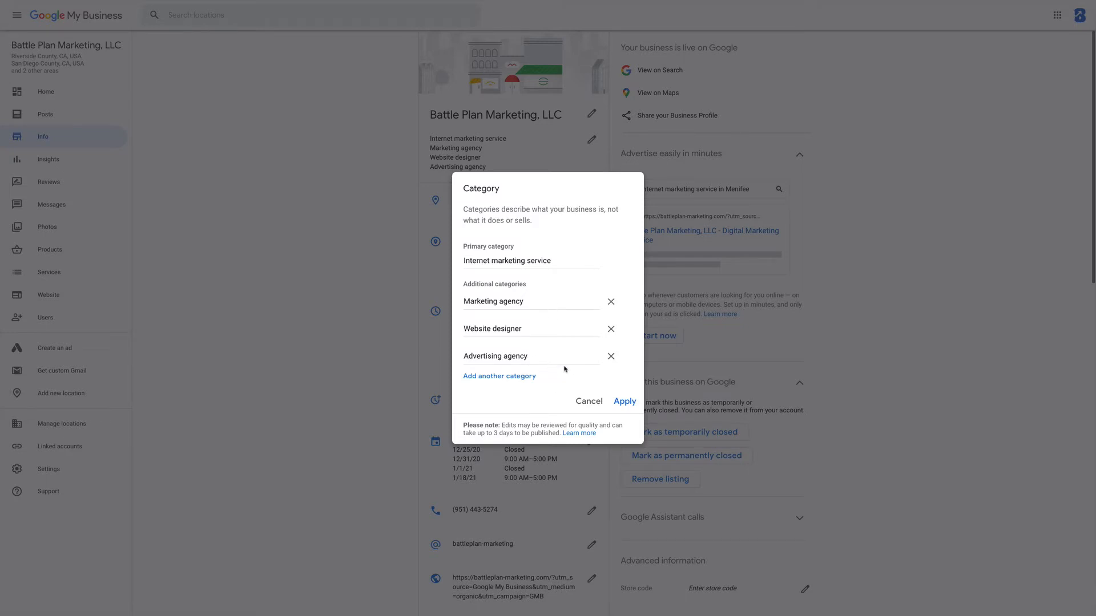
left_click(586, 403)
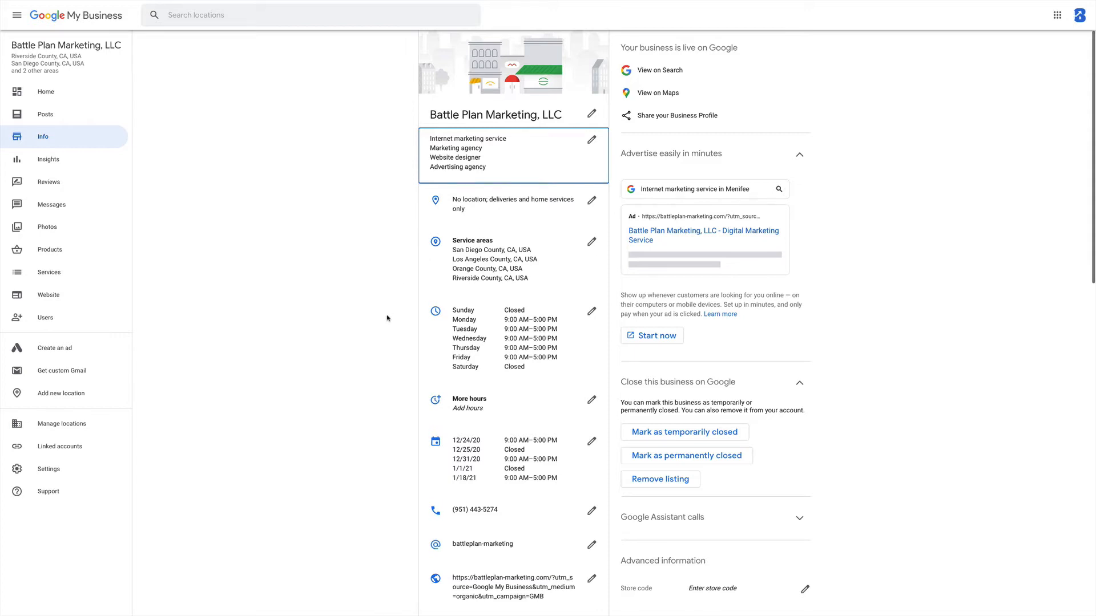
Review the list of service areas in the business info and leave it without applying changes
scroll(387, 318, "down", 1)
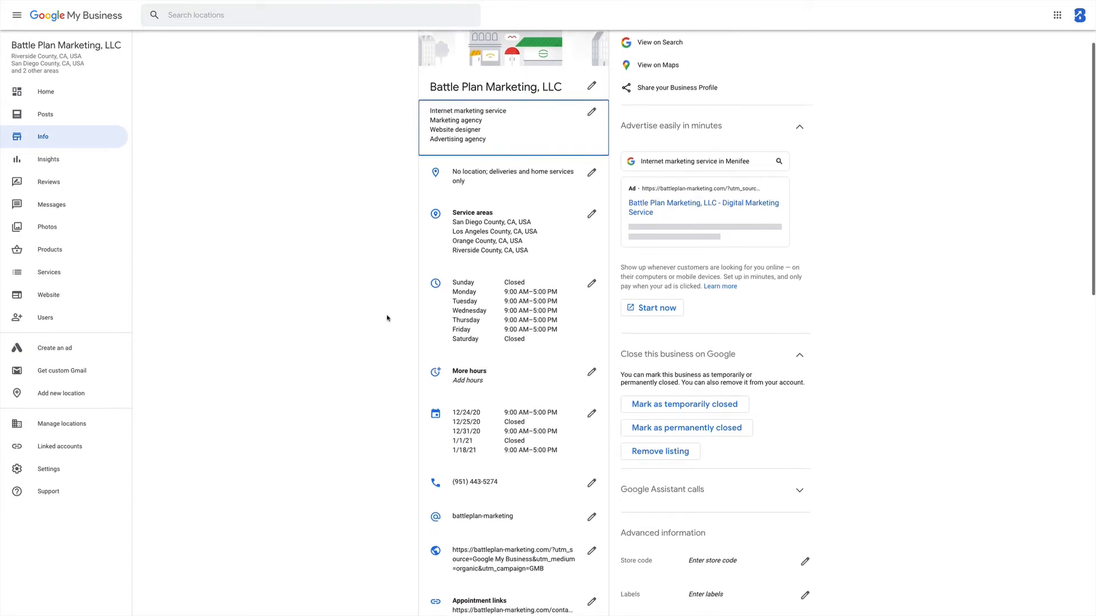
scroll(387, 318, "down", 1)
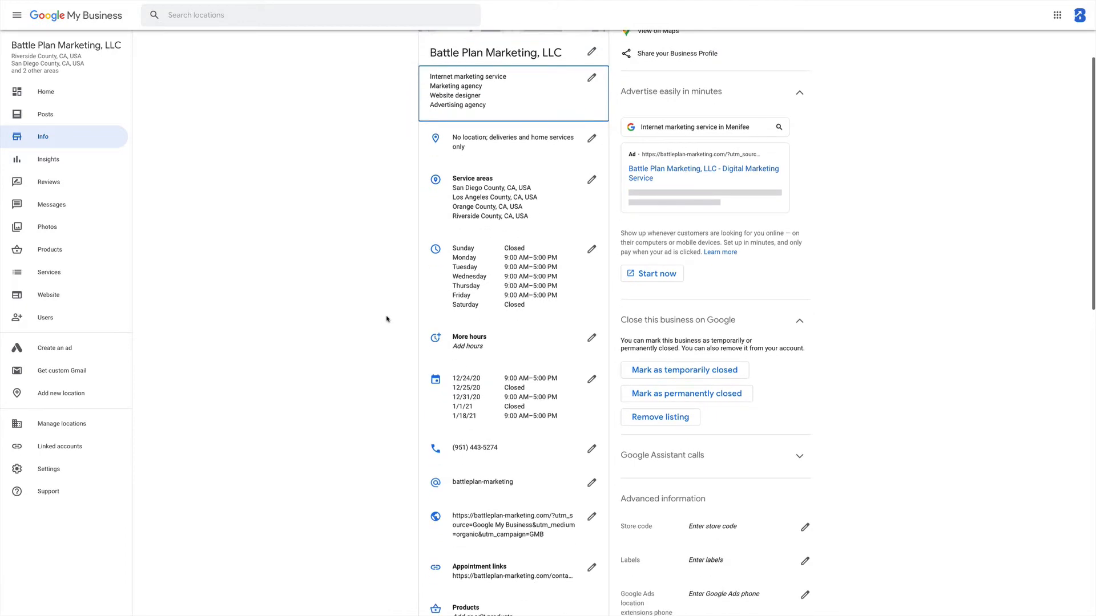
left_click(591, 182)
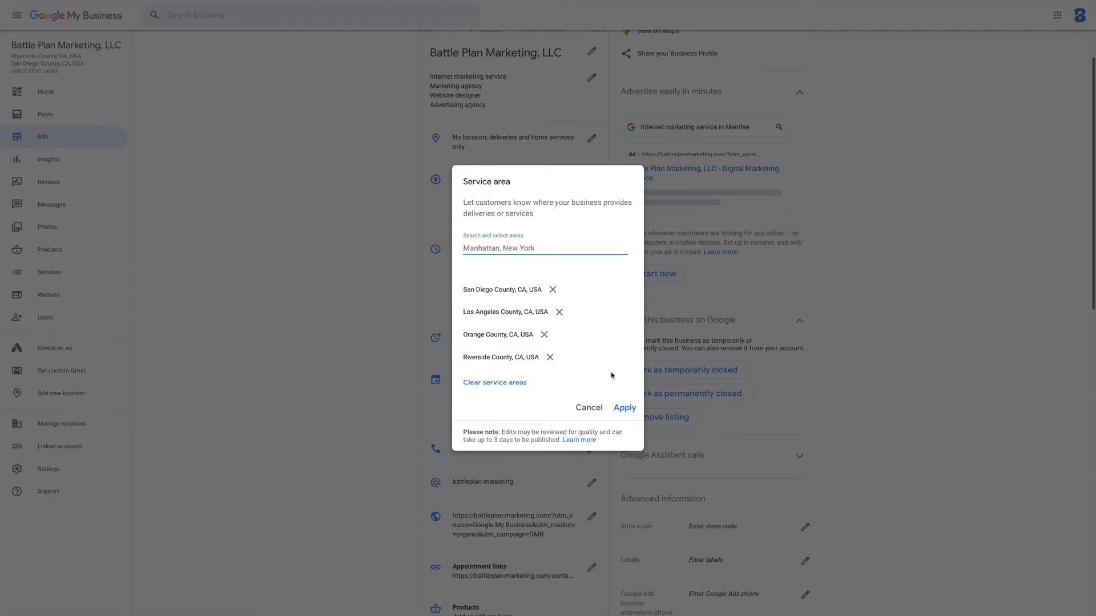
left_click(591, 409)
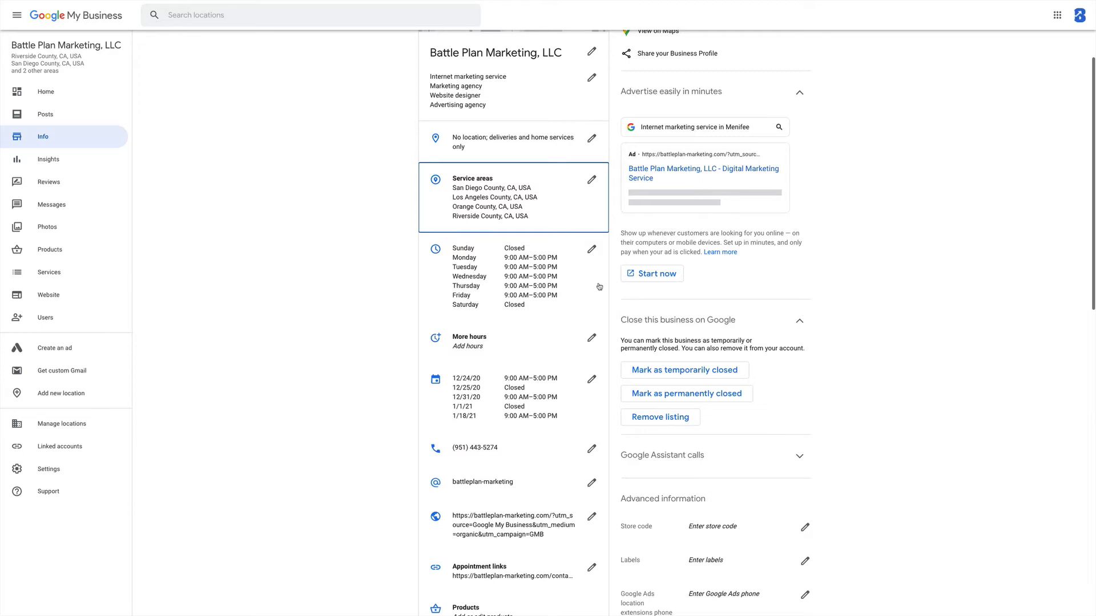
Check which extra hour types can be added under More hours, and cancel without adding any
left_click(591, 338)
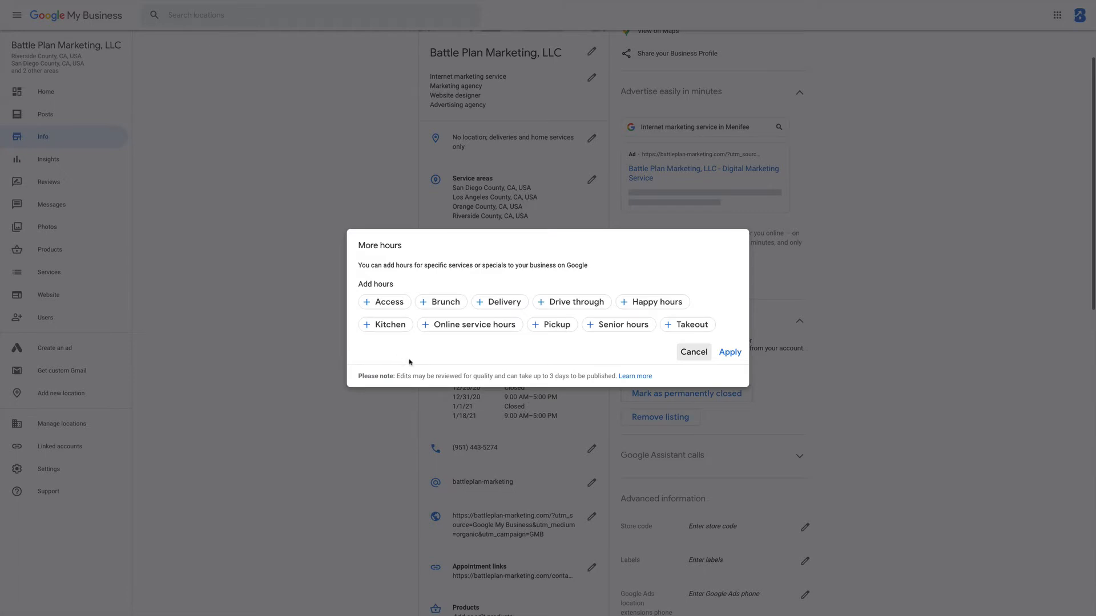
left_click(694, 355)
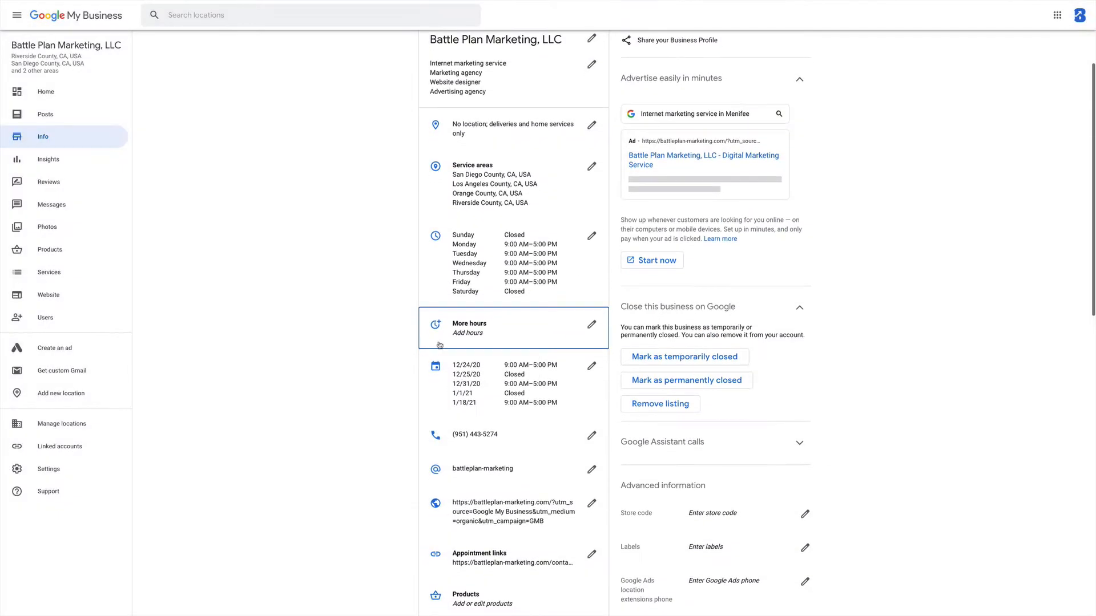
scroll(388, 404, "up", 1)
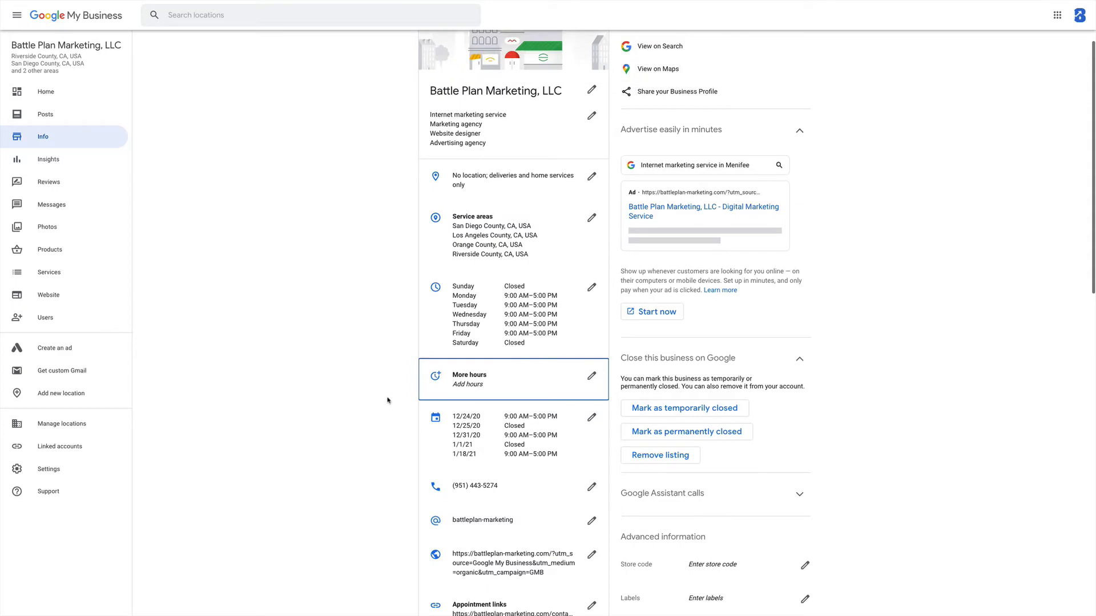
scroll(385, 411, "down", 1)
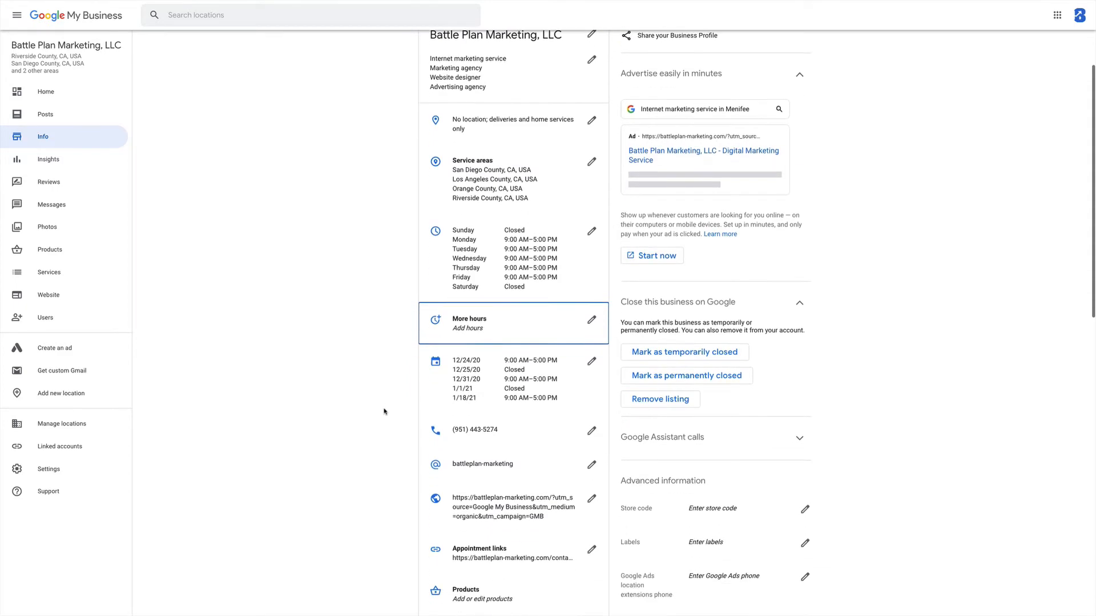
scroll(384, 412, "up", 1)
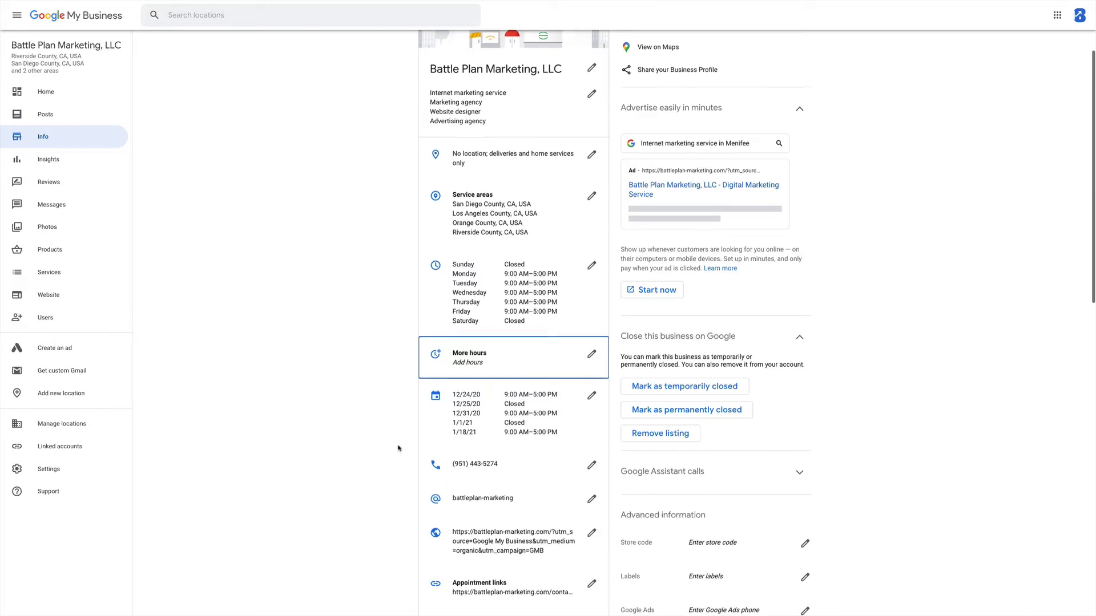
Review the special hours set for the holidays, cancel without changes, and return to the regular business hours
scroll(398, 448, "down", 3)
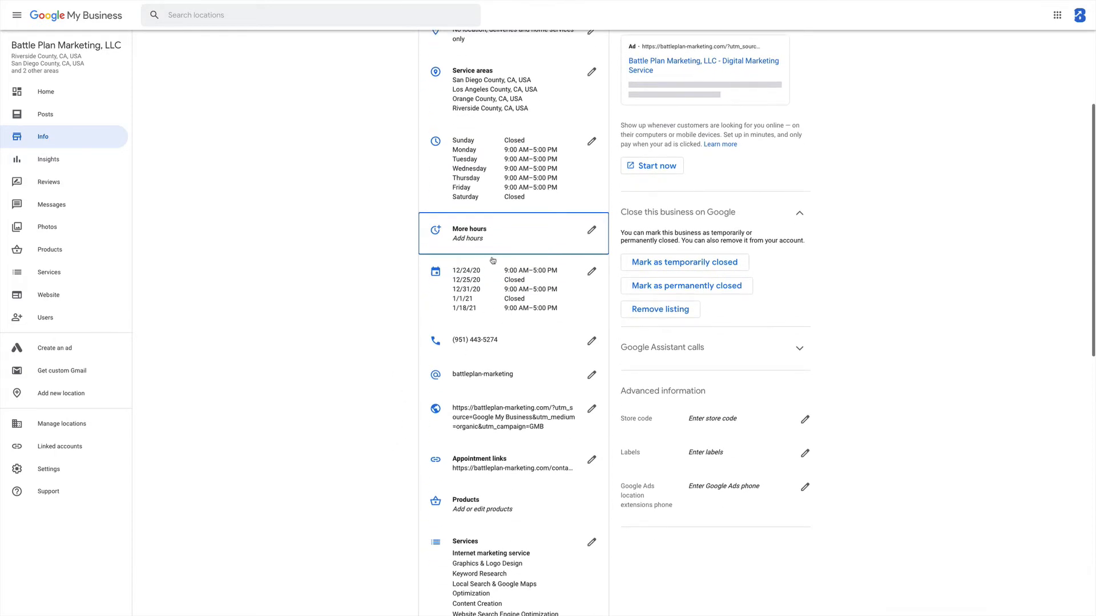
left_click(591, 272)
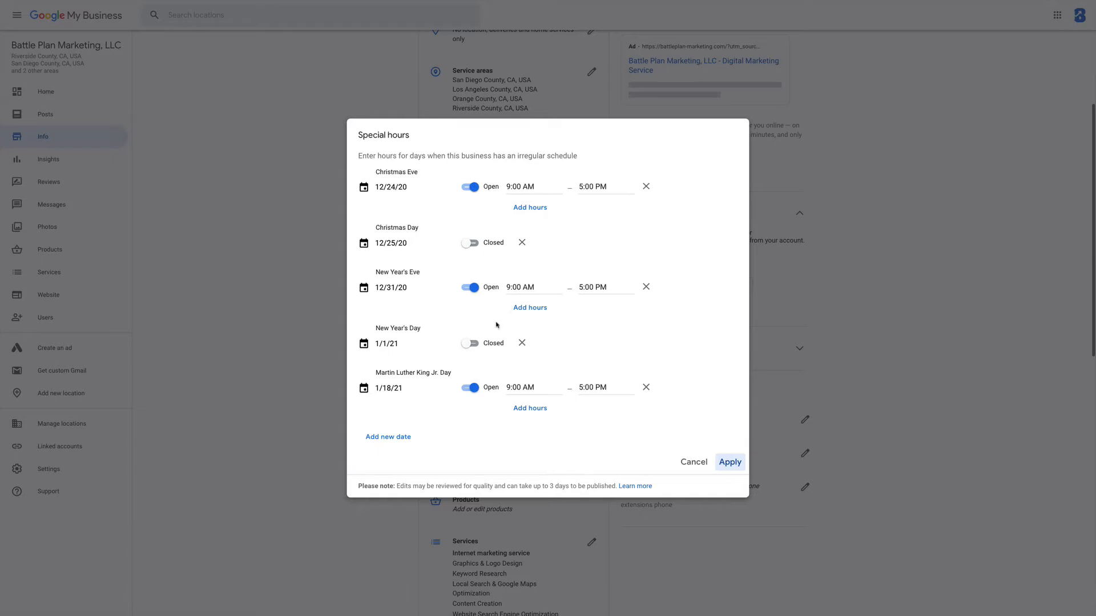
left_click(693, 462)
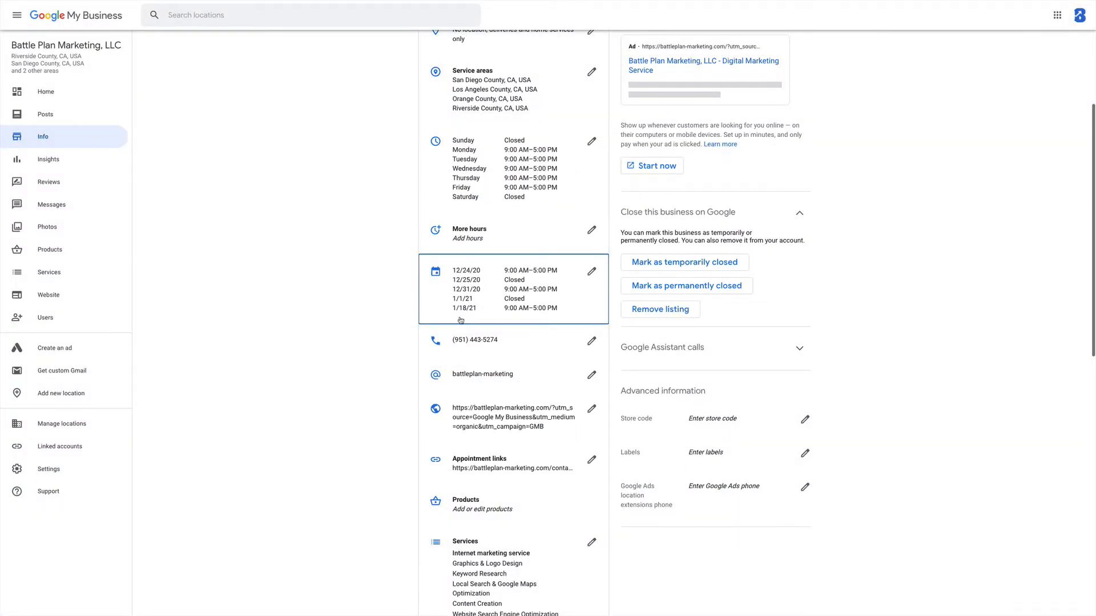
scroll(460, 320, "up", 1)
scroll(460, 320, "up", 1)
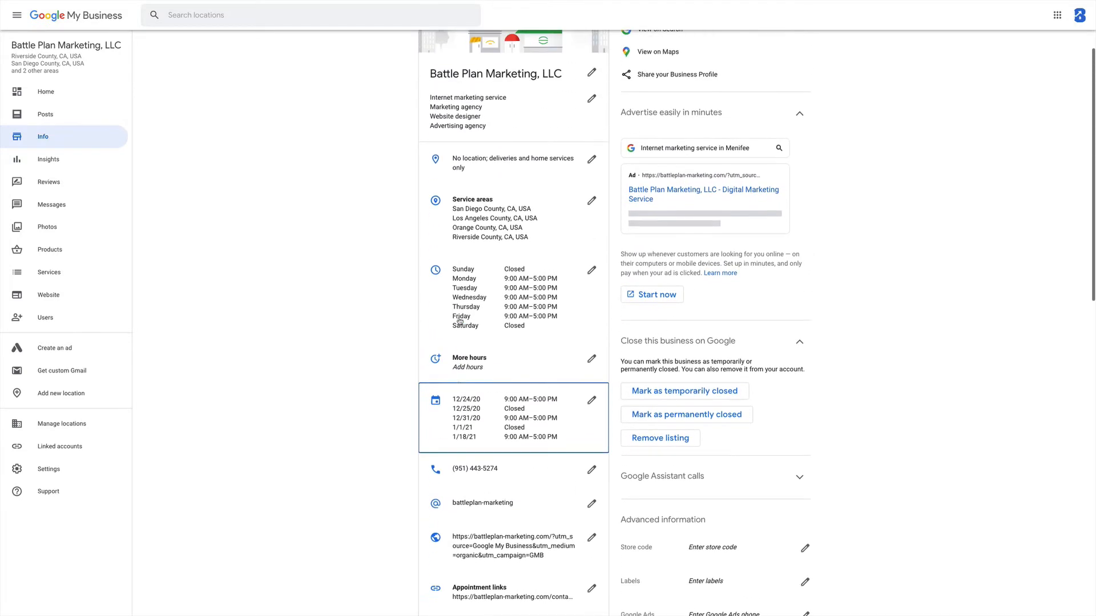
scroll(388, 346, "down", 1)
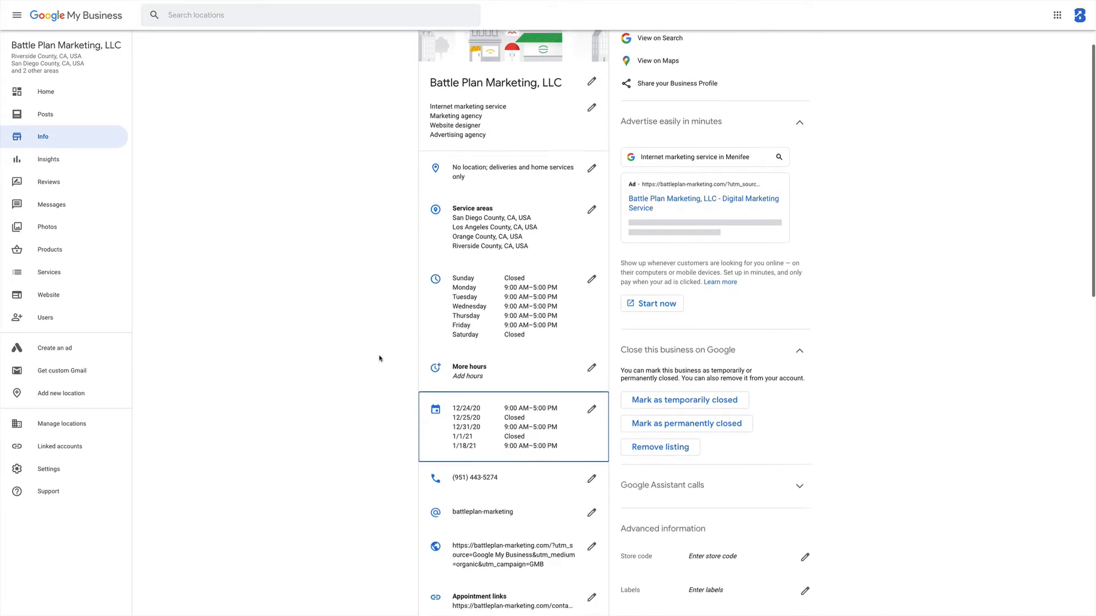
Open the phone number details, check how an additional phone number can be added, and cancel without entering one
scroll(382, 357, "down", 1)
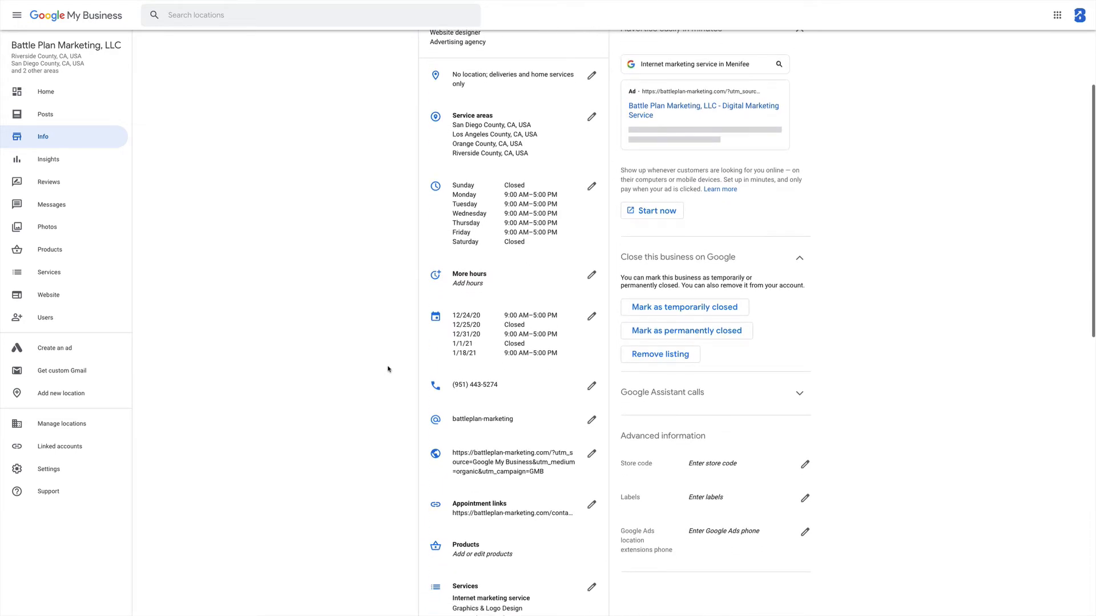
scroll(387, 372, "down", 1)
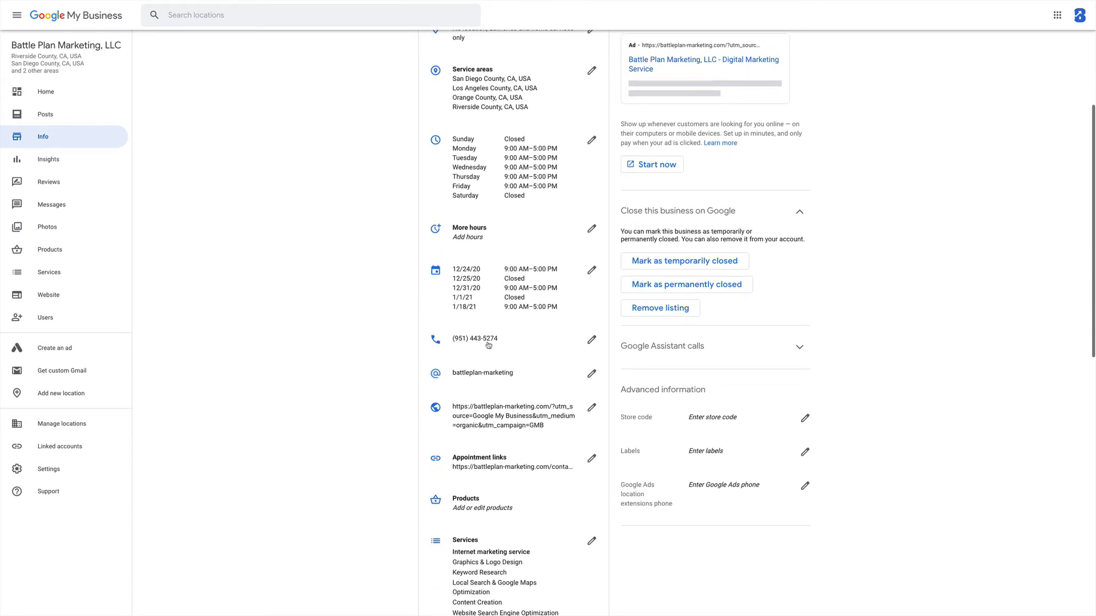
left_click(591, 341)
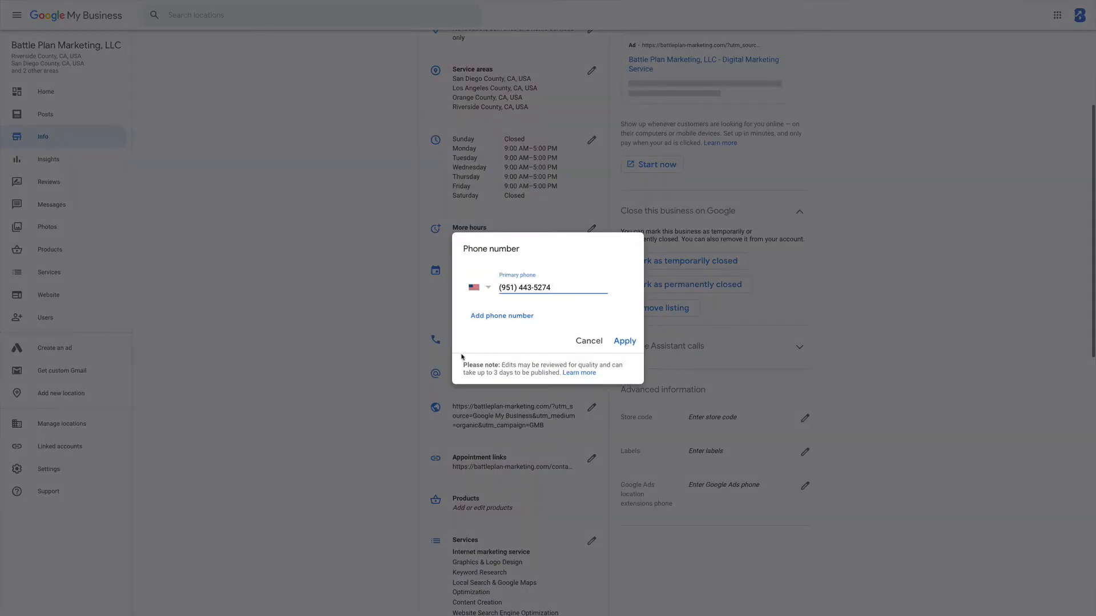
left_click(505, 317)
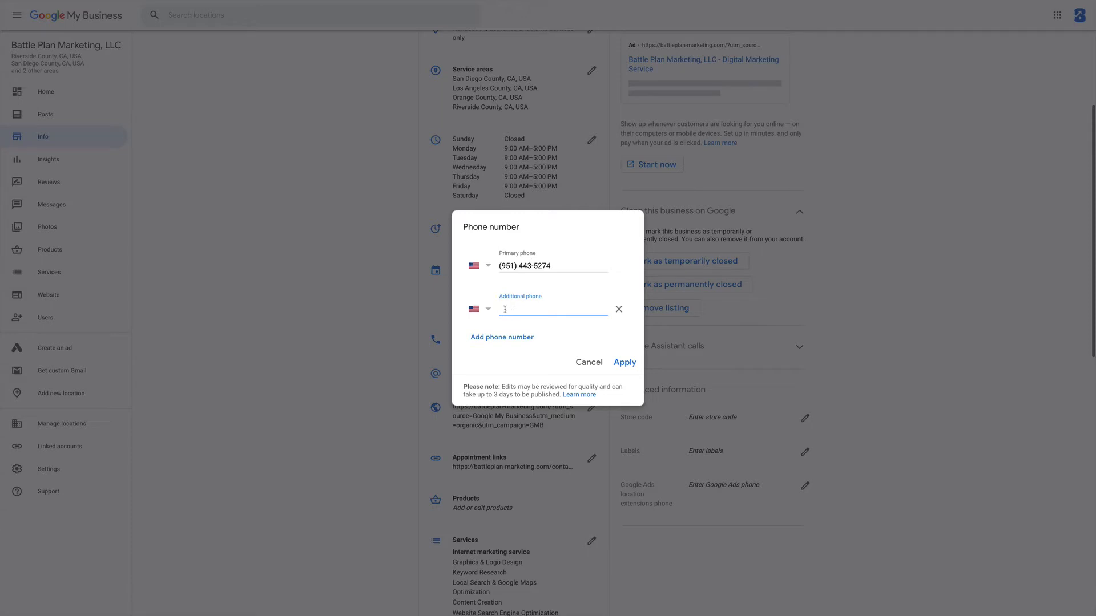
left_click(568, 310)
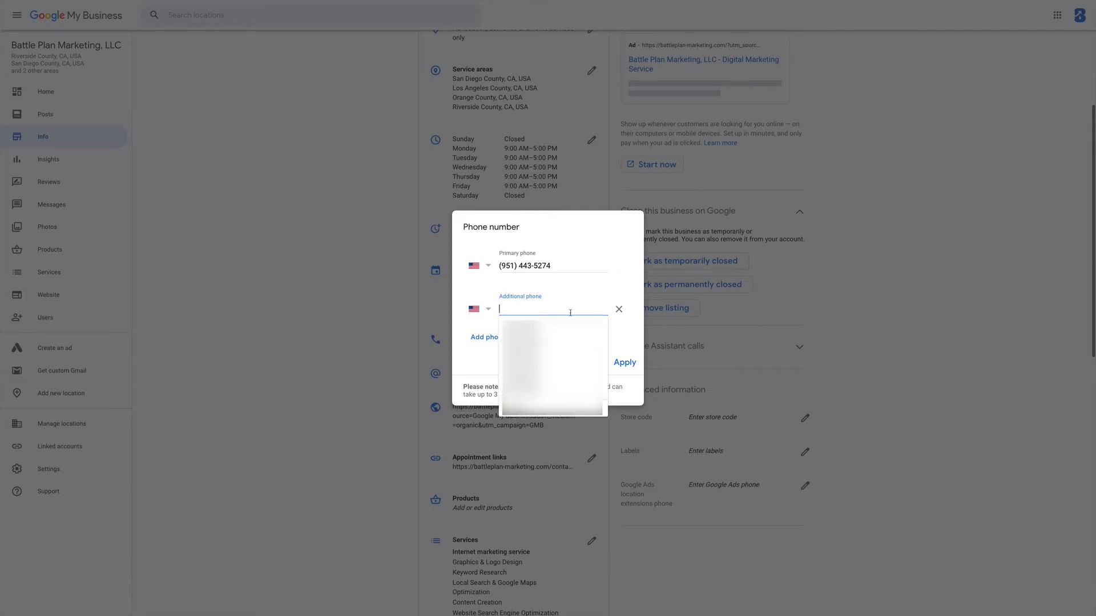
left_click(579, 299)
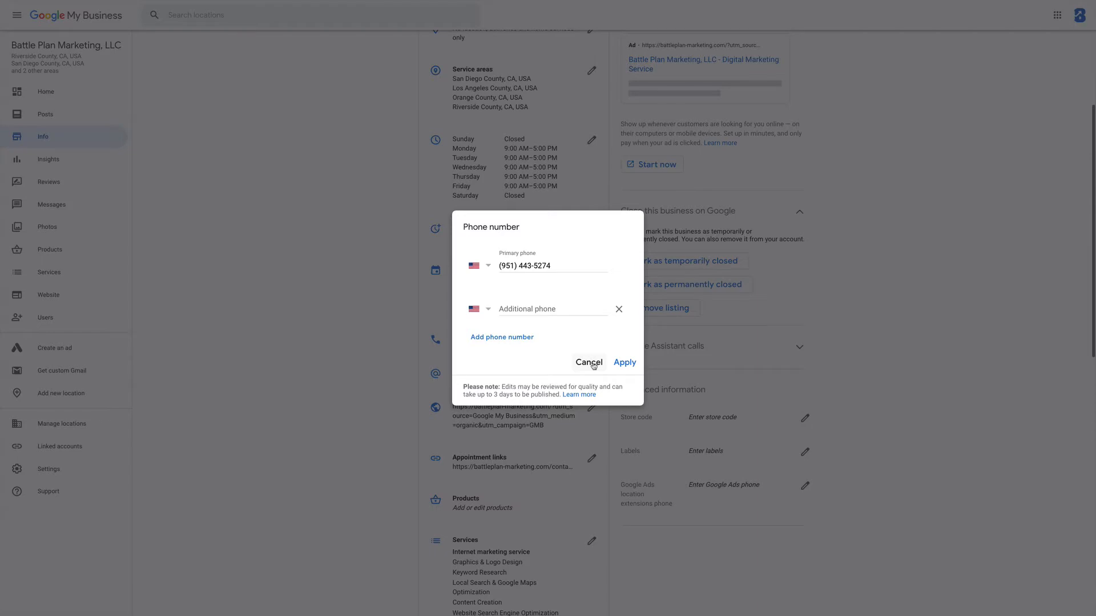
left_click(594, 365)
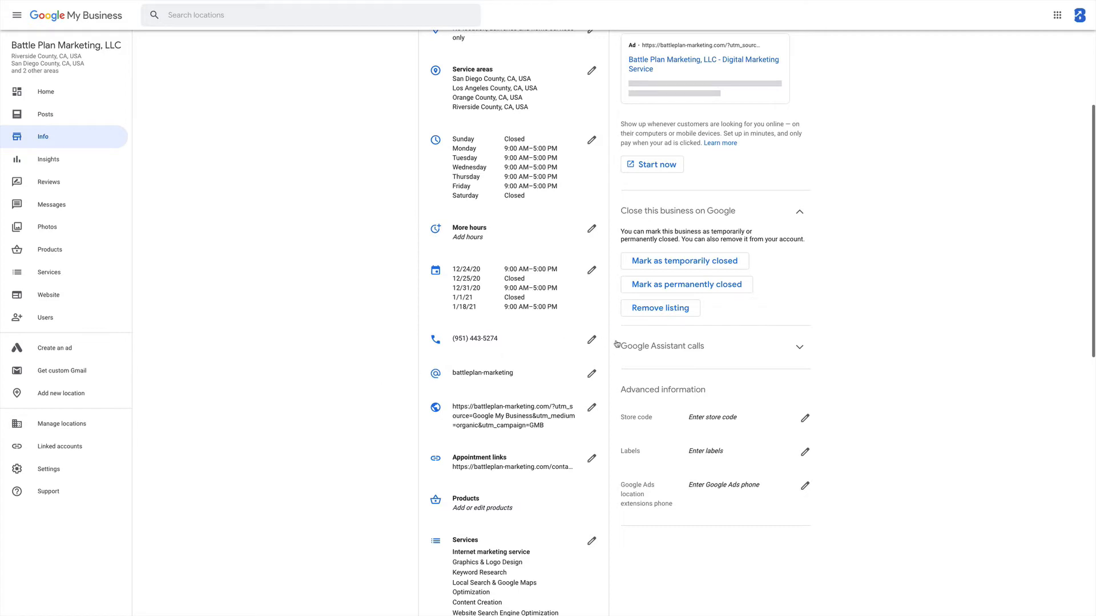
left_click(592, 340)
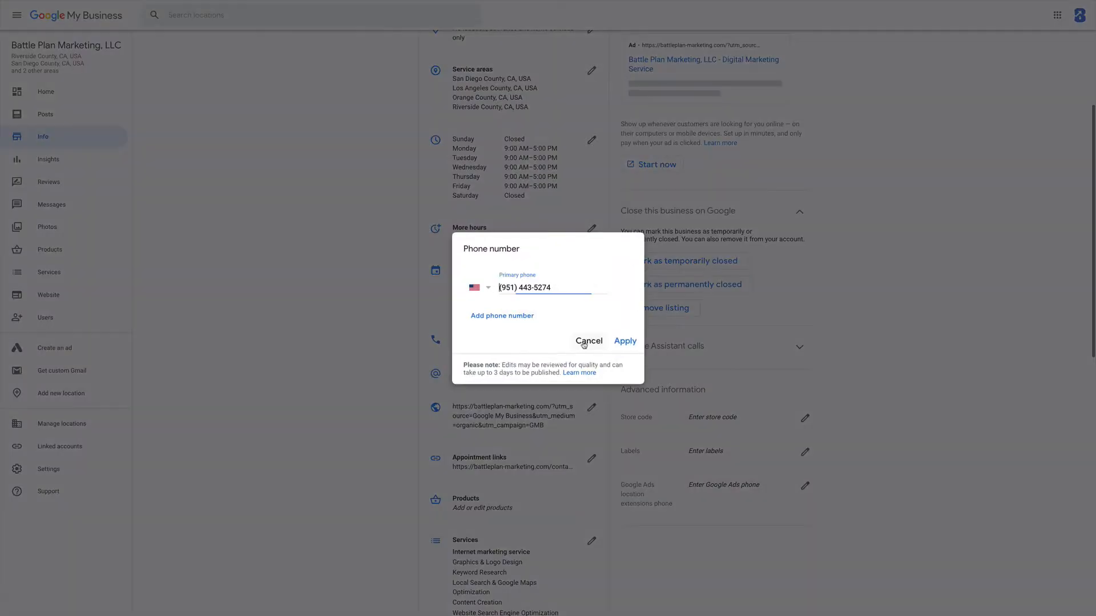
left_click(527, 318)
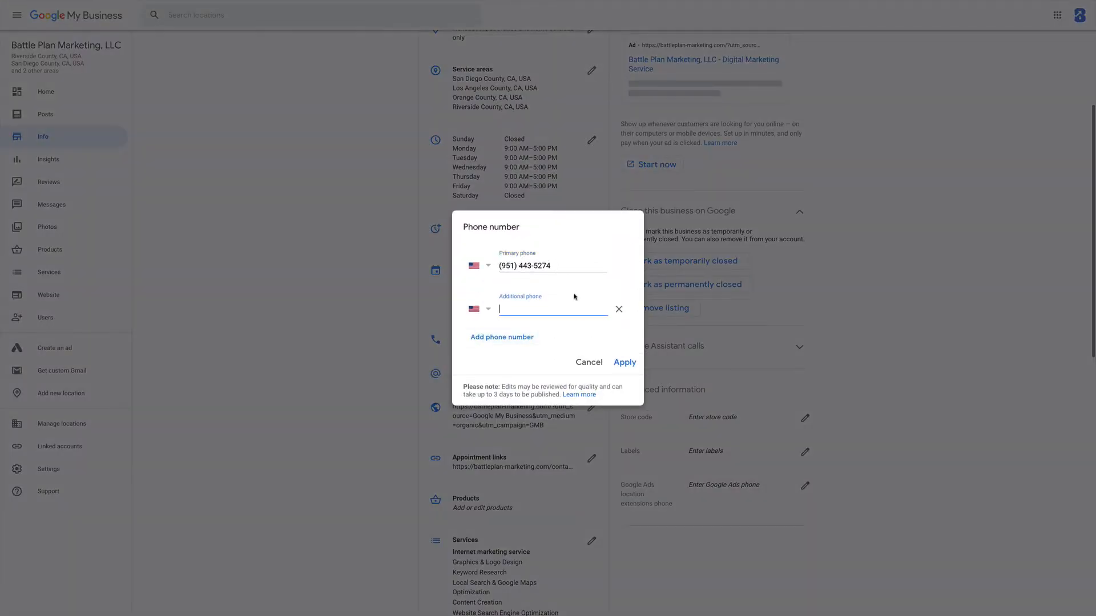
left_click(589, 363)
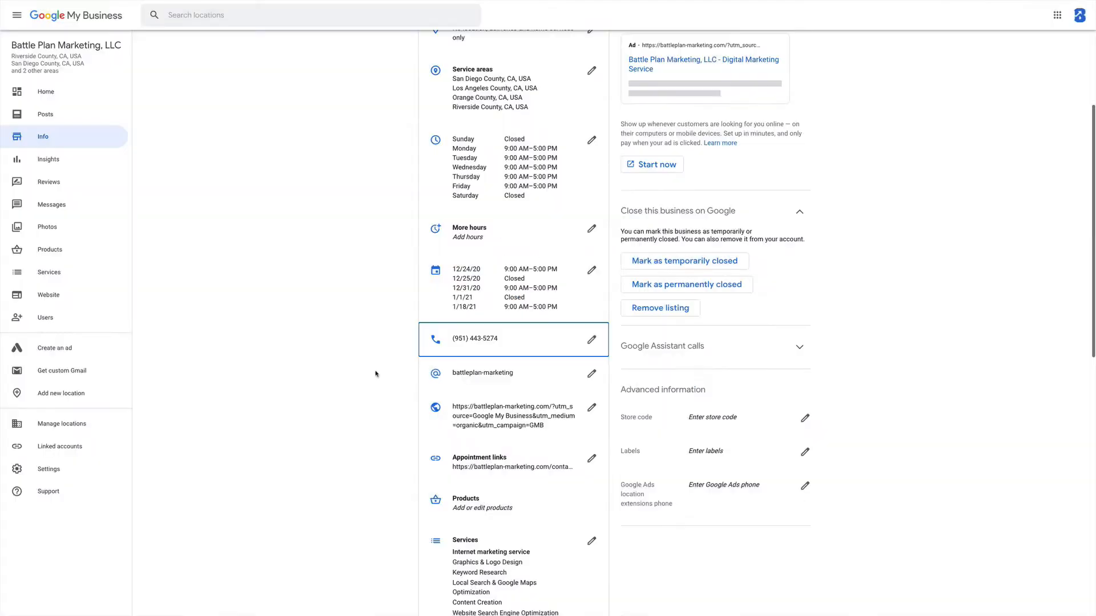
Switch to the Google Analytics Campaign URL Builder and review its form fields and the explanations of the campaign parameters
scroll(364, 397, "down", 5)
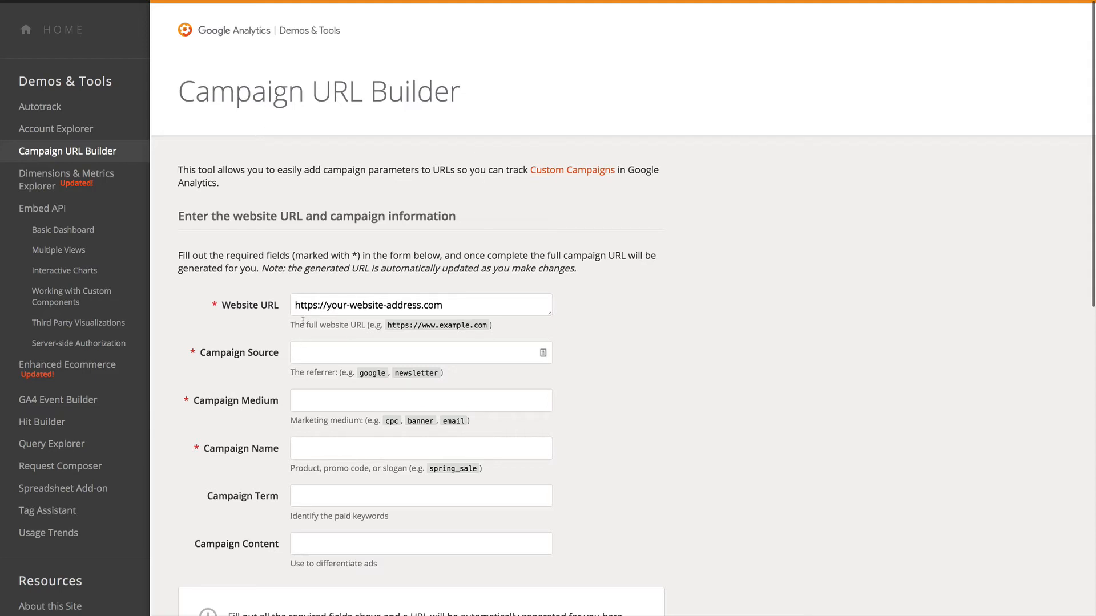
scroll(324, 455, "down", 6)
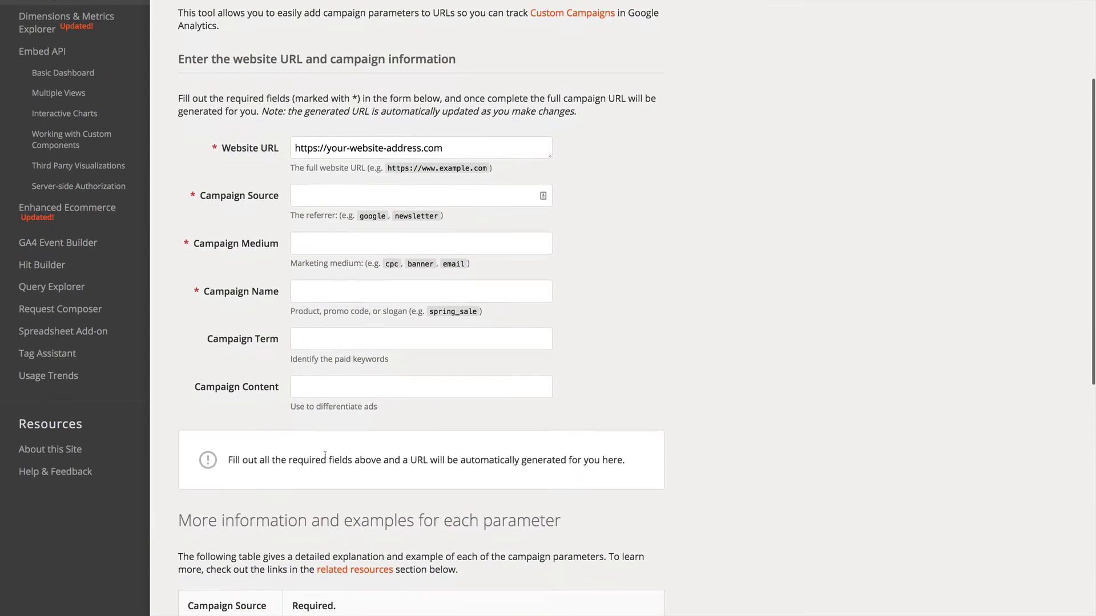
scroll(325, 455, "up", 2)
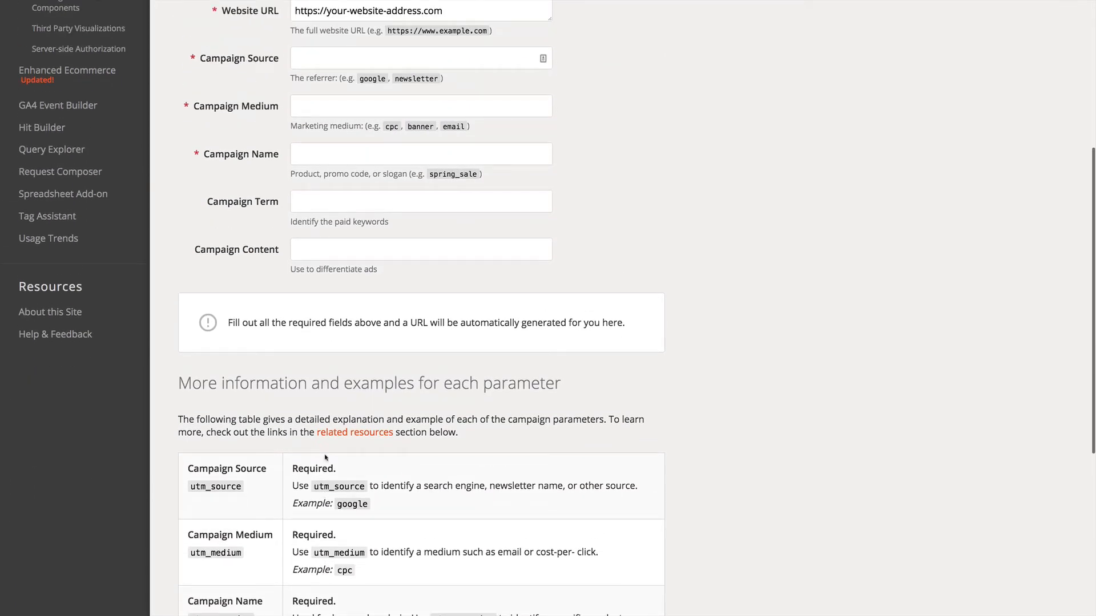
scroll(326, 458, "down", 5)
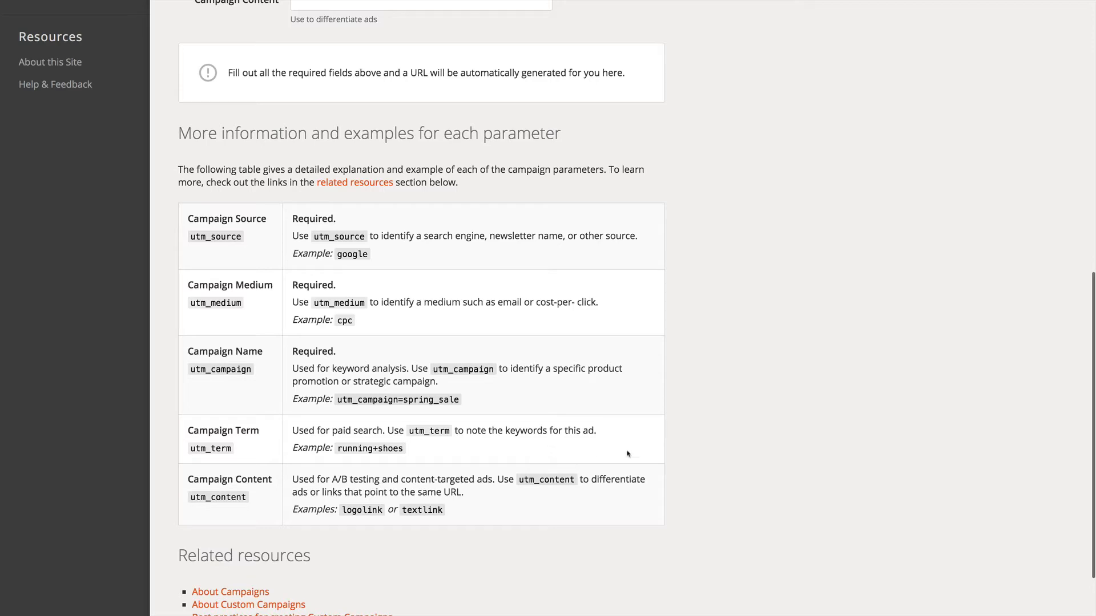
scroll(720, 483, "up", 10)
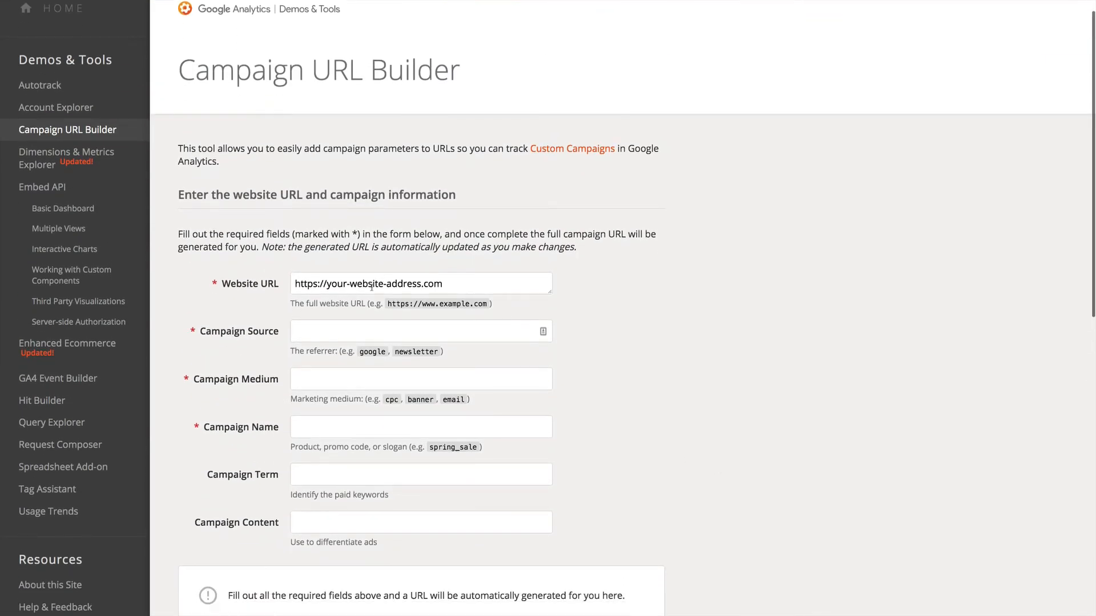
Keep the placeholder website URL and set the campaign source to "Google Maps"
left_click_drag(292, 284, 473, 291)
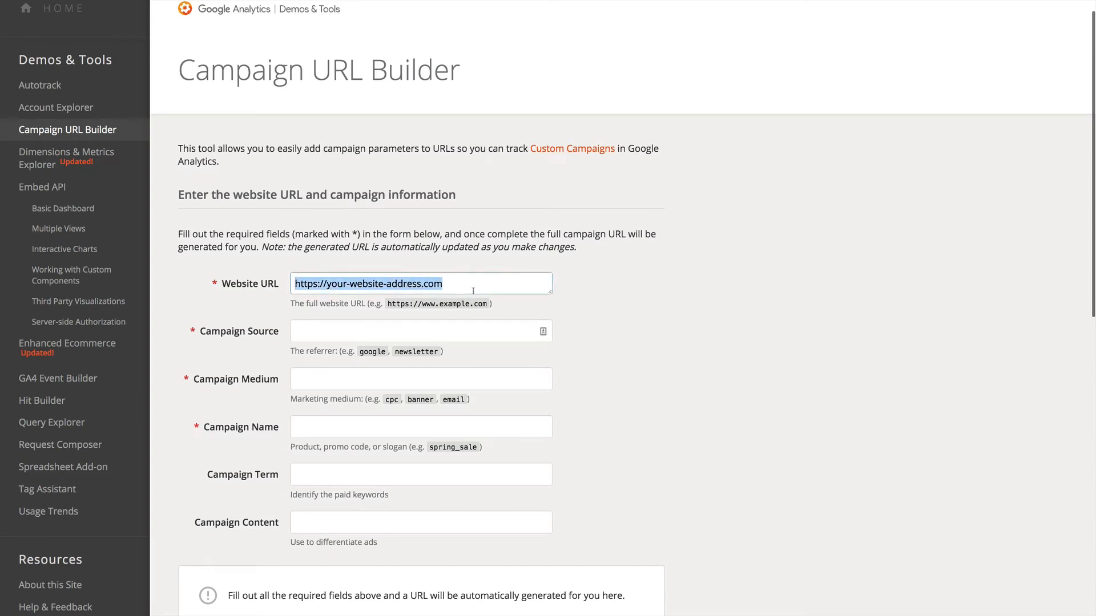
left_click(347, 332)
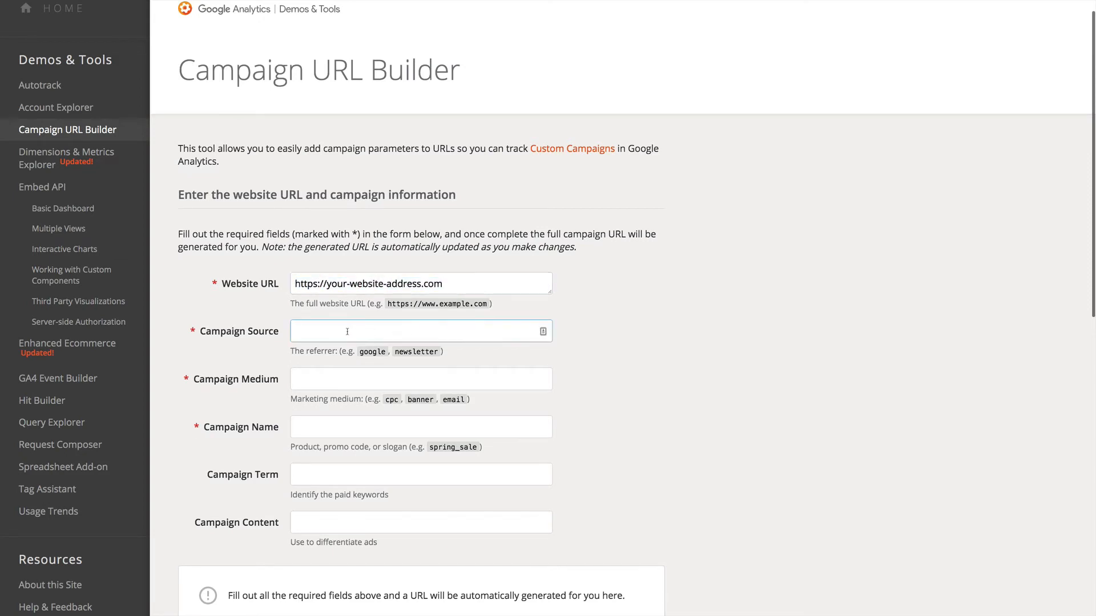
type("G")
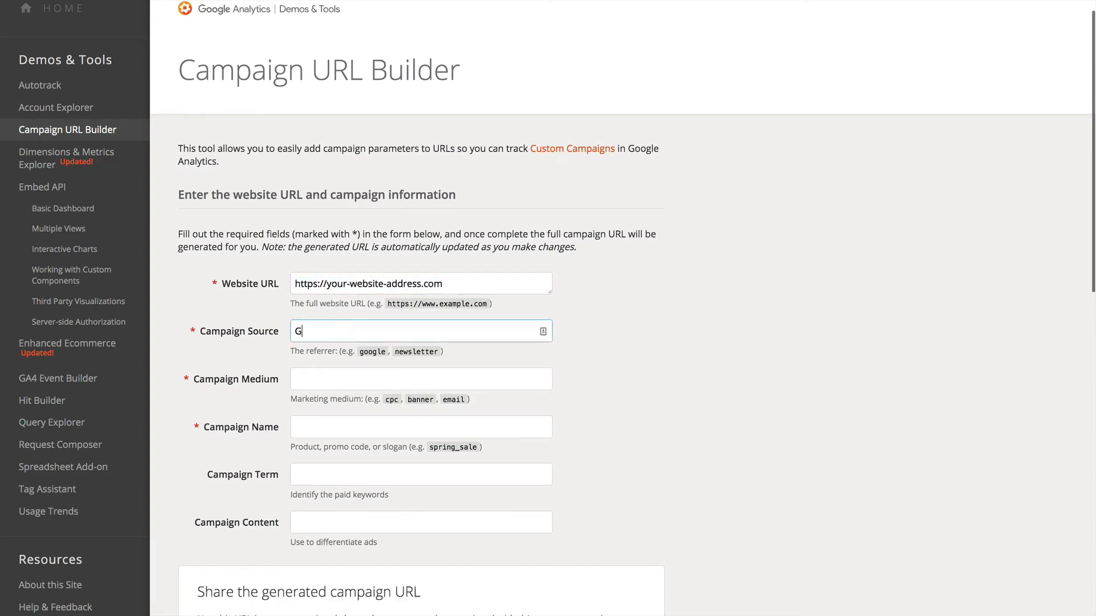
type("oogle Maps")
key("Tab")
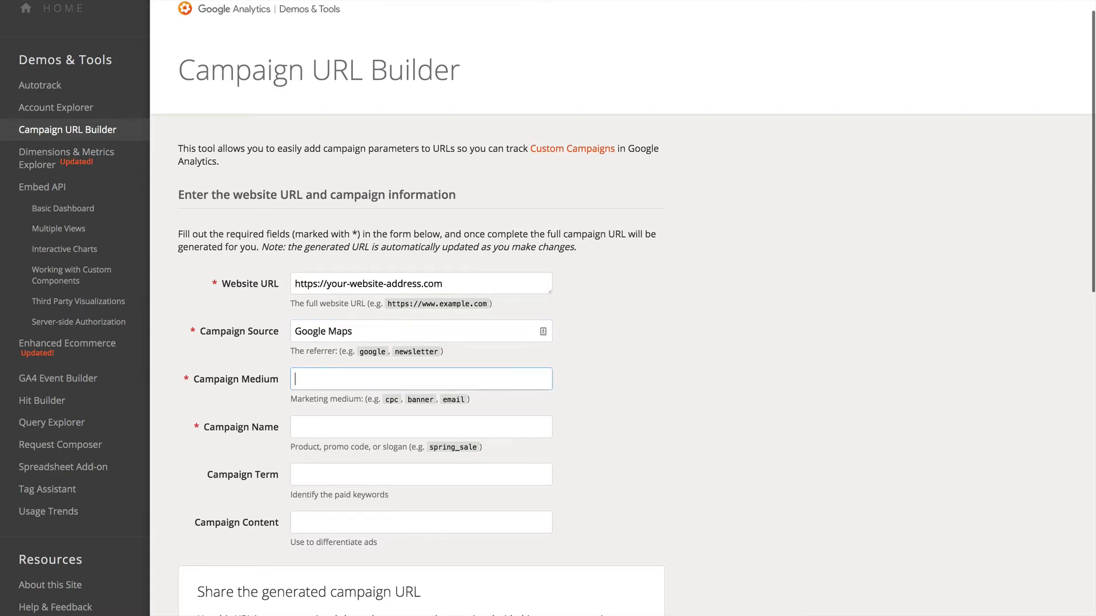
Set the campaign medium to "Google My Business" and the campaign name to "GMB"
type("Google My bUsiness")
key("BackSpace")
key("BackSpace")
type("Bu")
key("Tab")
type("GMB")
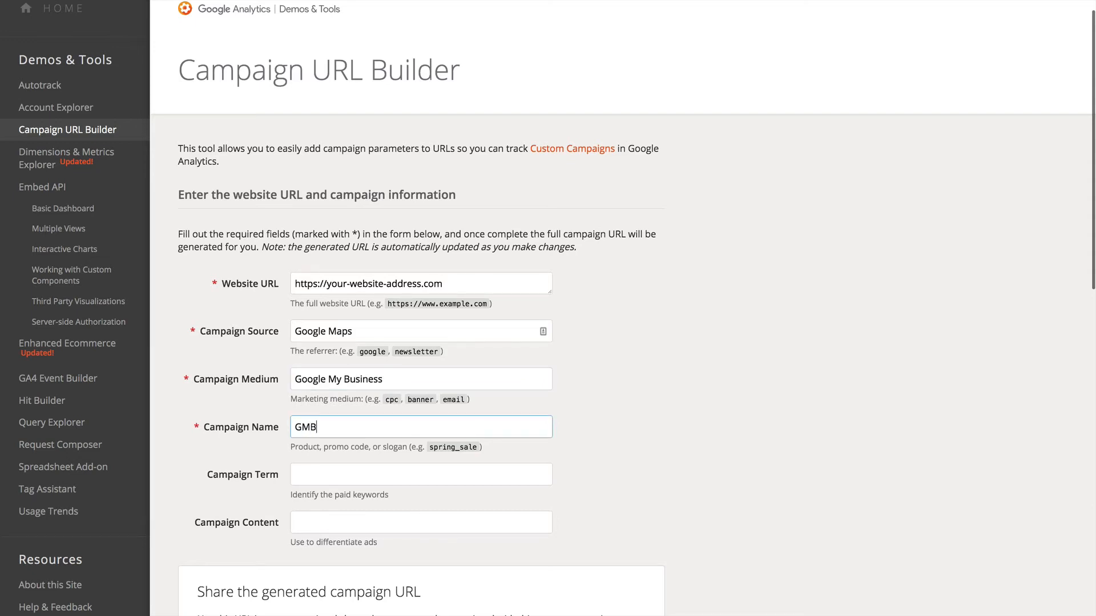
key("Tab")
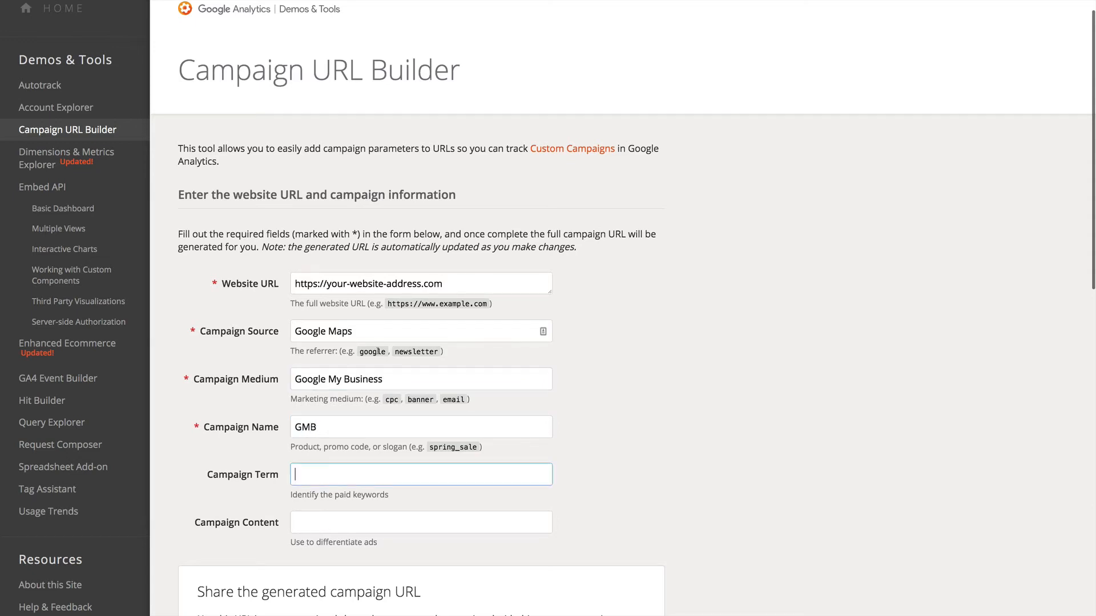
Go over the campaign source, medium and name entries and copy the generated campaign URL
left_click(355, 330)
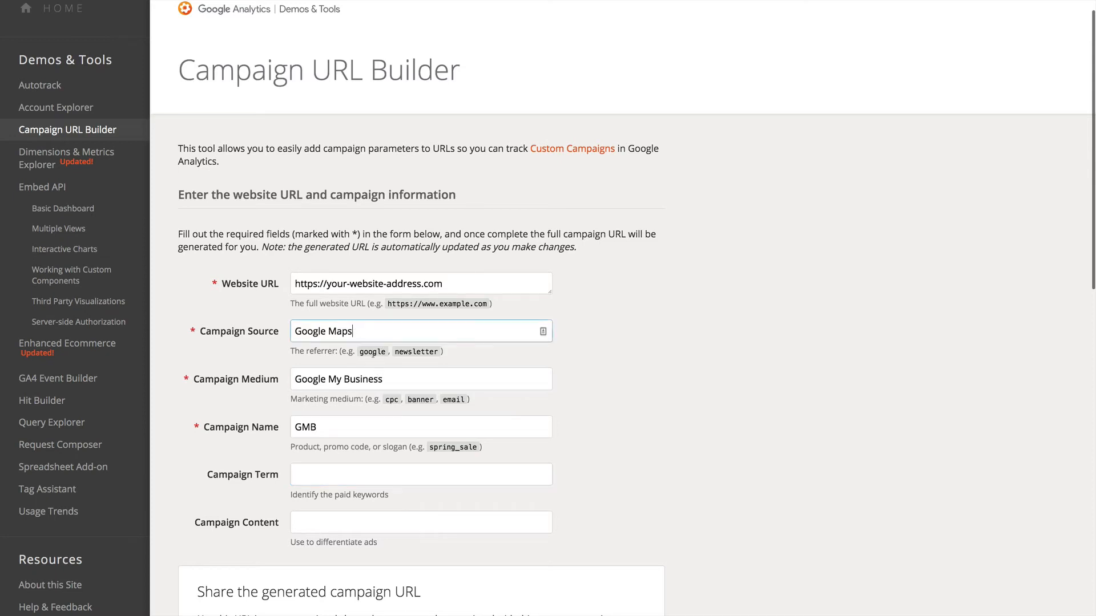
left_click(385, 377)
left_click(323, 431)
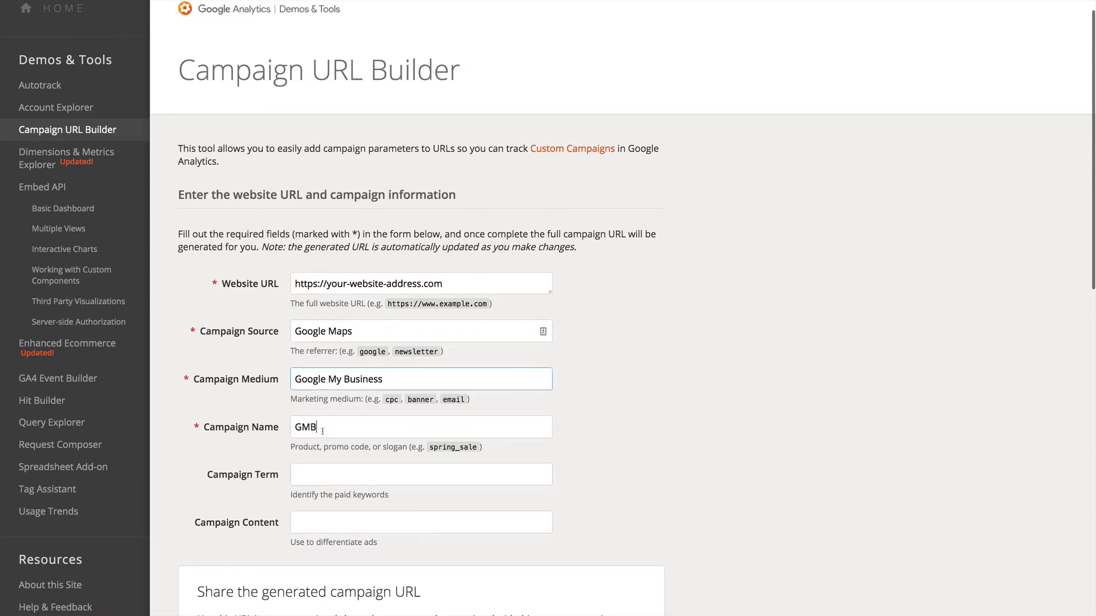
left_click(384, 379)
left_click(534, 331)
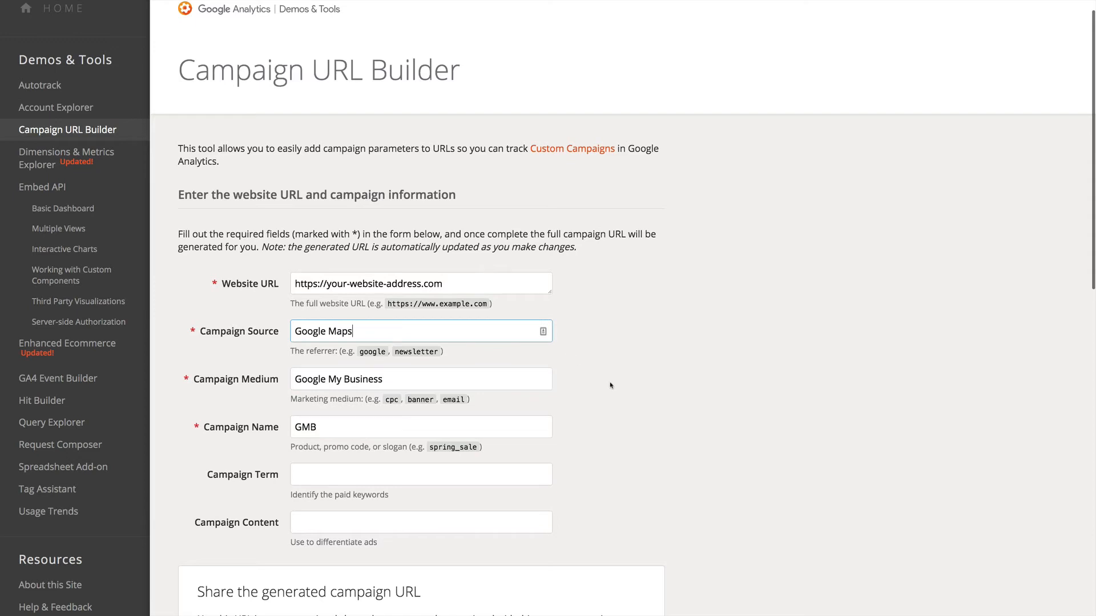
scroll(611, 386, "down", 5)
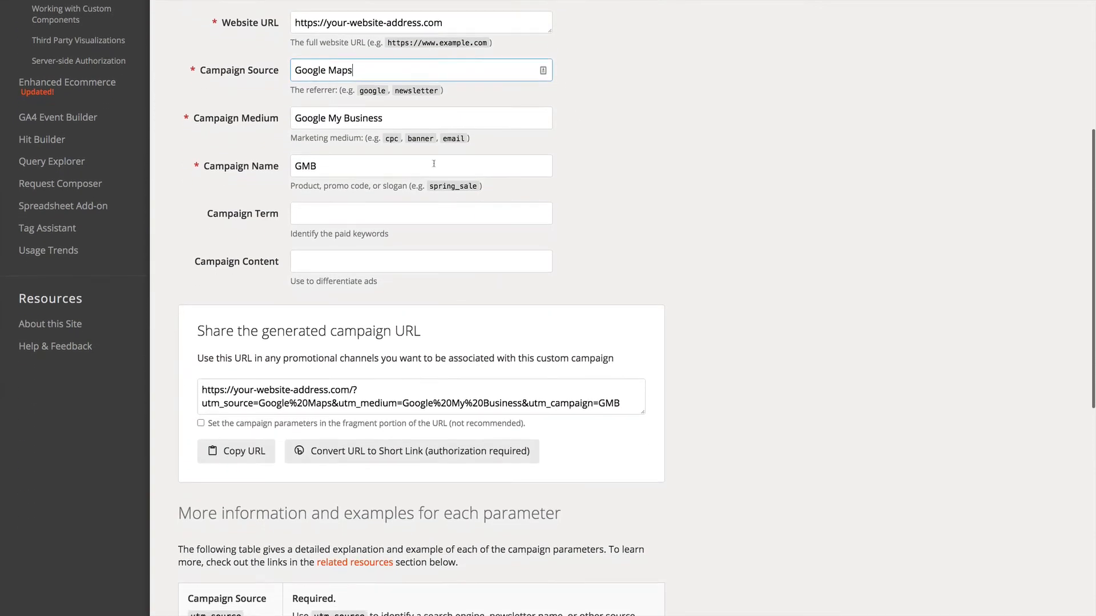
left_click(237, 452)
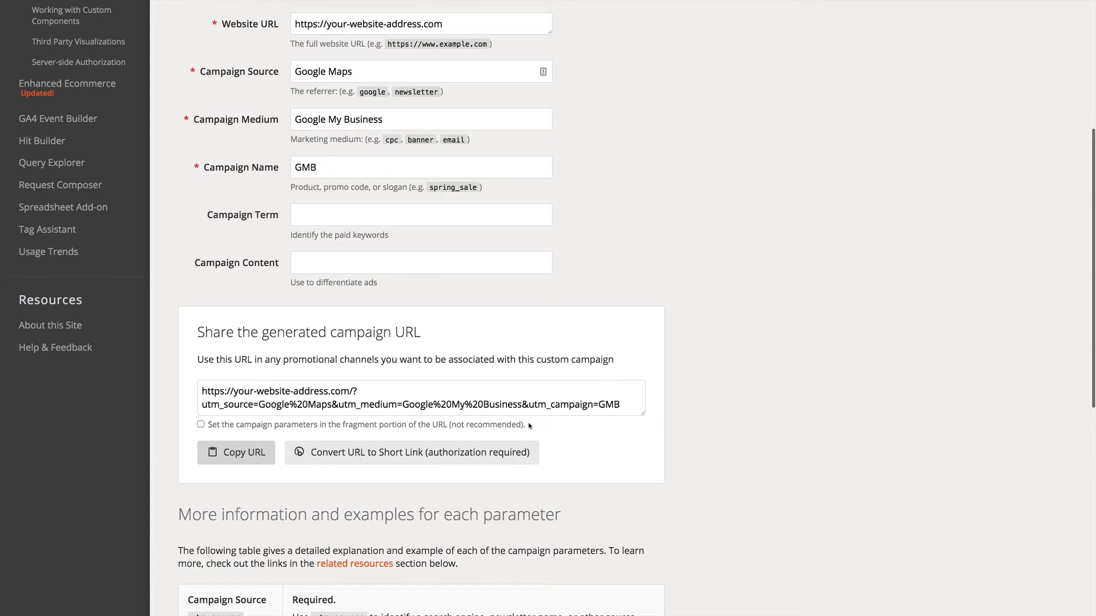
Check the short link conversion, cancel the Bitly authorization, and copy the full campaign URL again
left_click(414, 456)
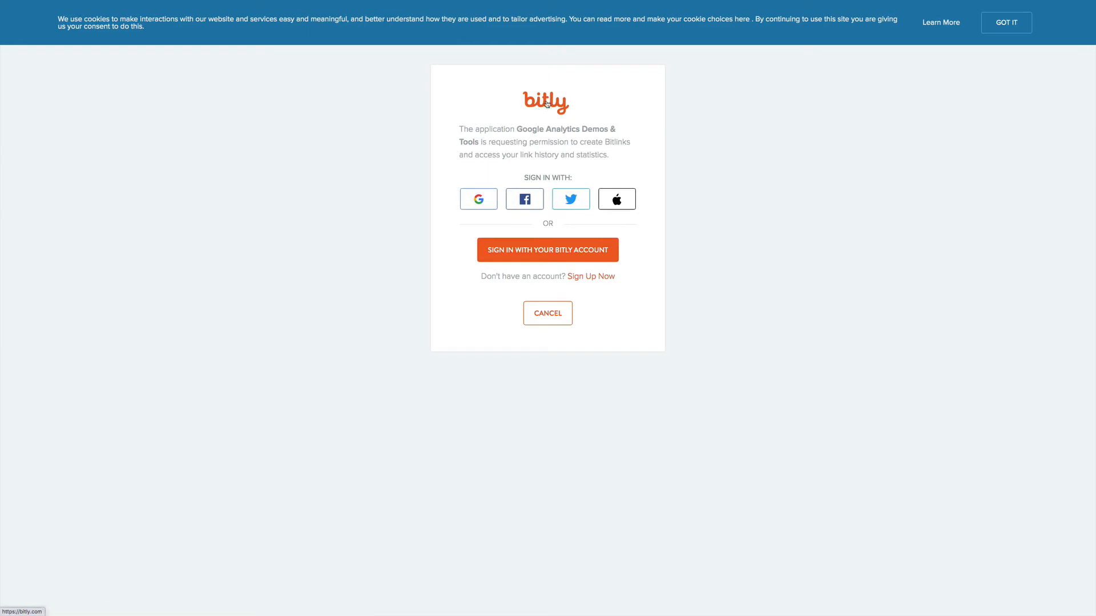
left_click(552, 315)
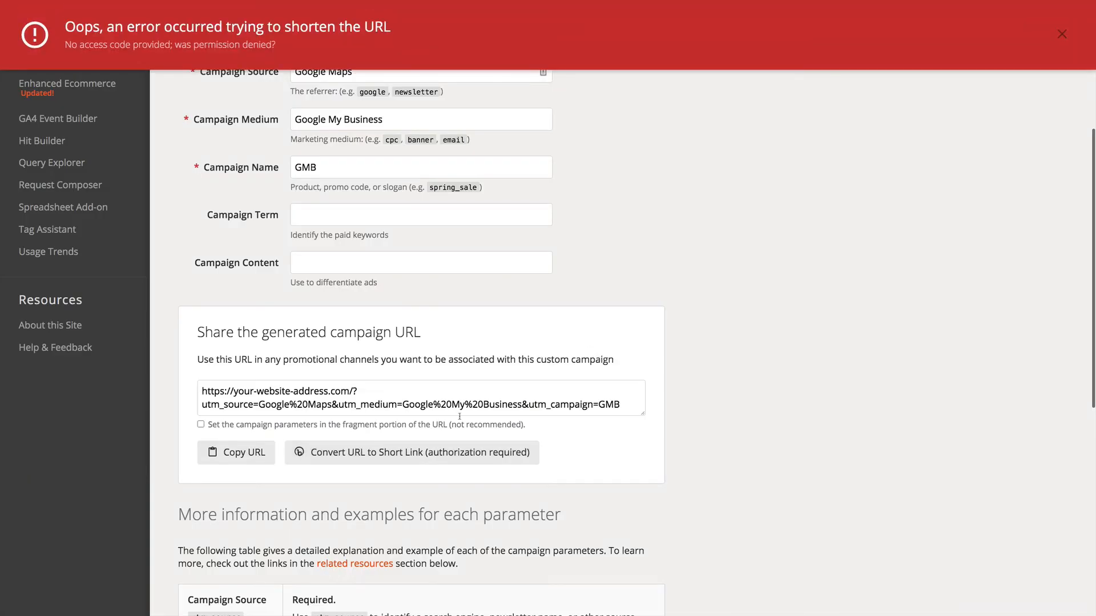
left_click(234, 452)
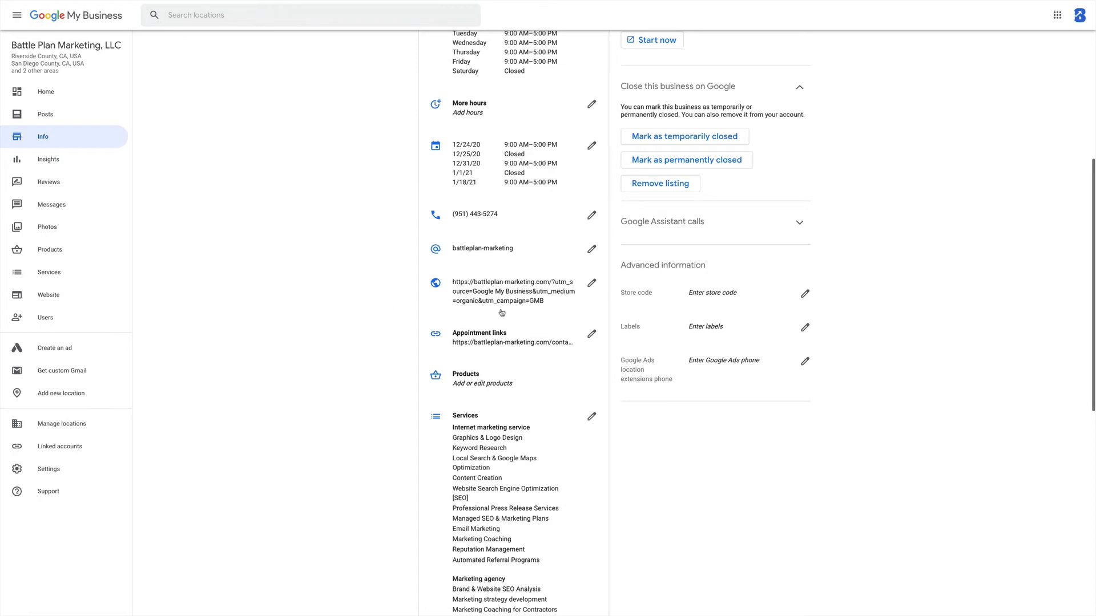
Return to the Google My Business info, check the website and appointment link settings, and cancel without changes
left_click(598, 285)
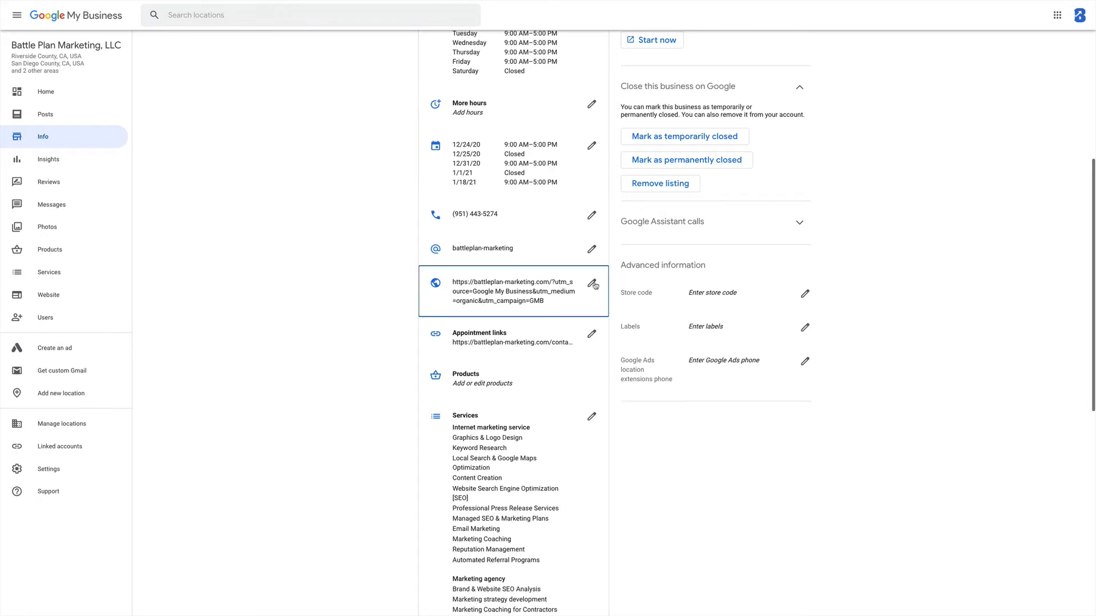
left_click(589, 329)
left_click(591, 336)
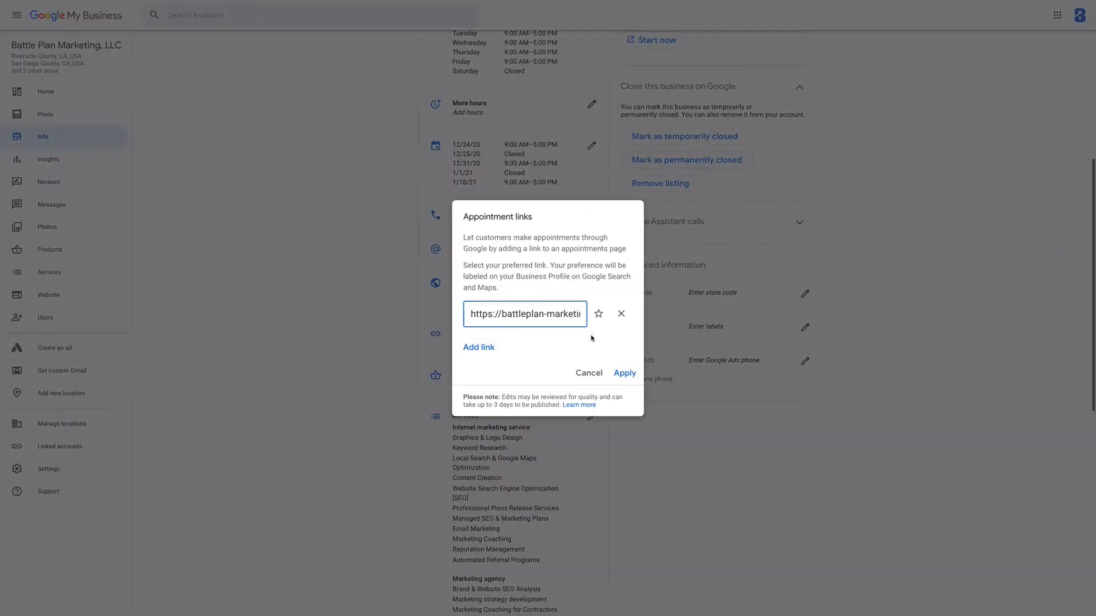
left_click(588, 373)
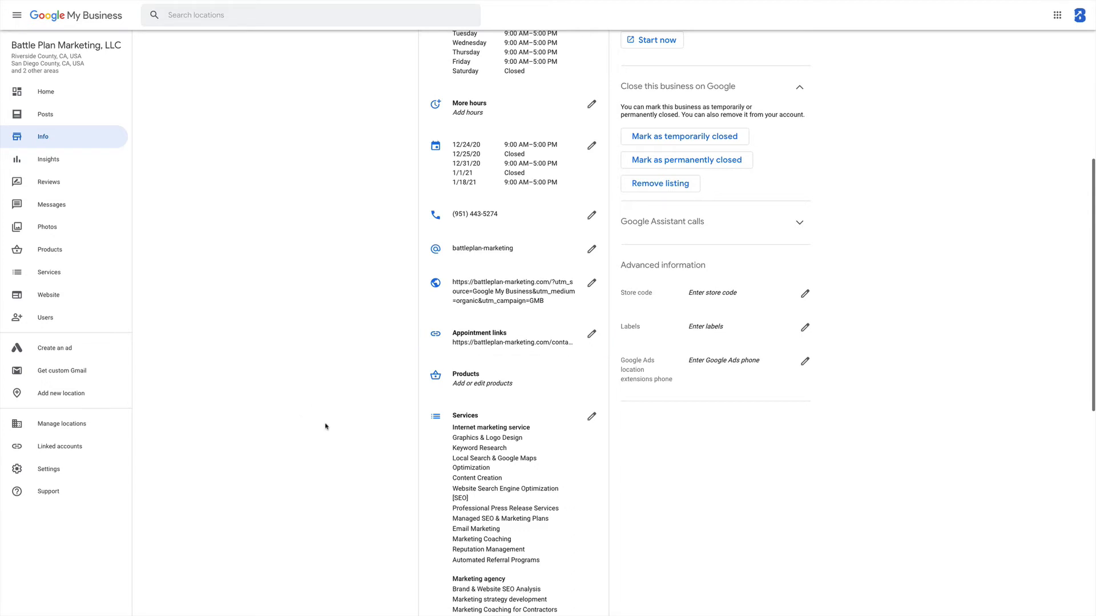
Open the product management page from the Products entry in the business info
scroll(326, 426, "down", 1)
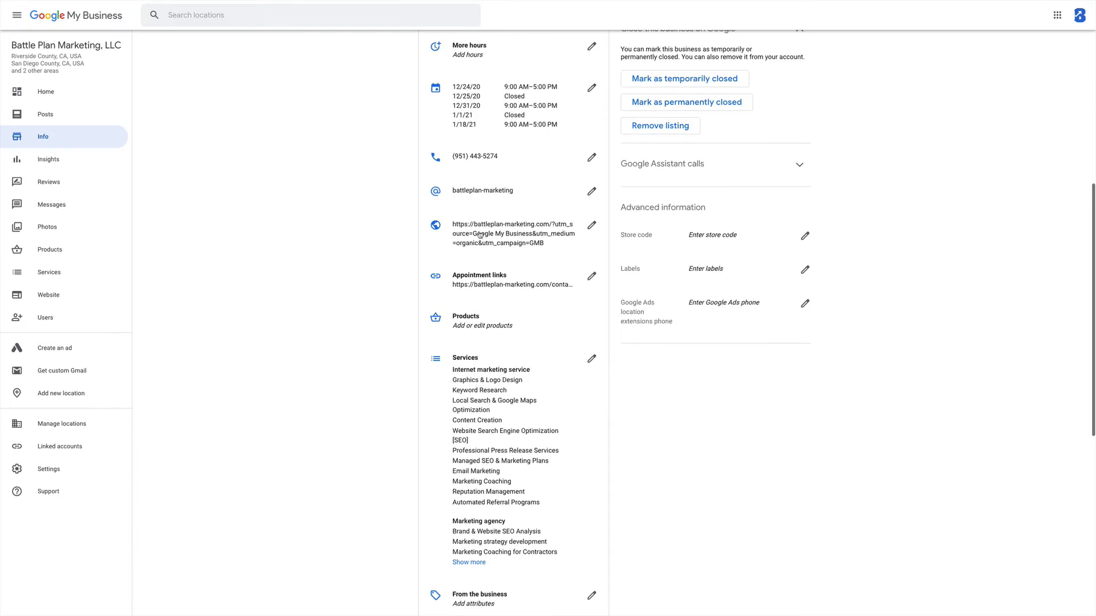
scroll(392, 349, "down", 1)
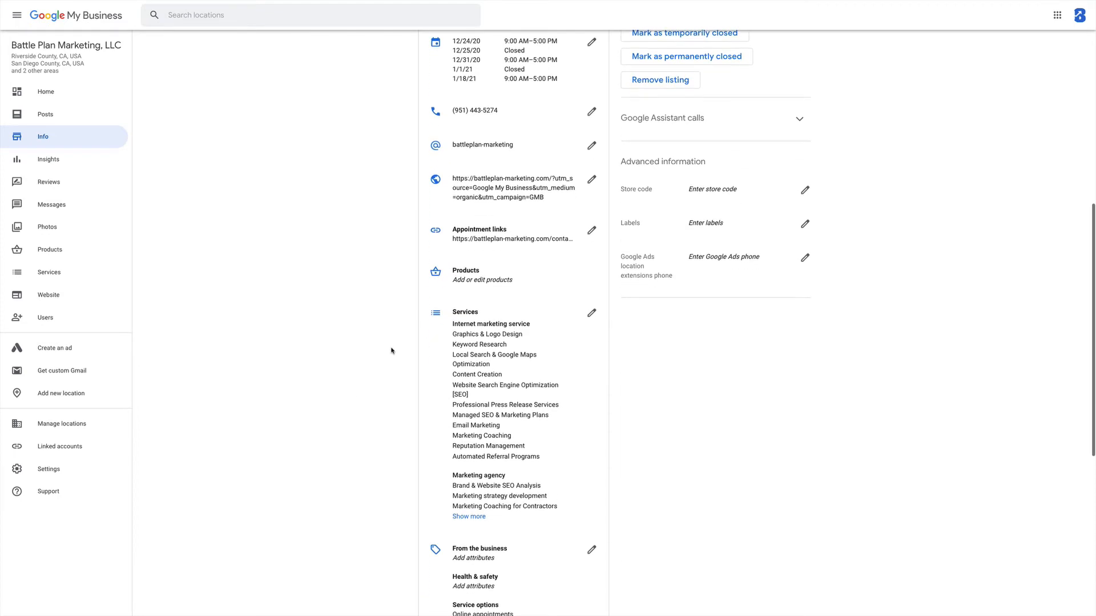
left_click(505, 282)
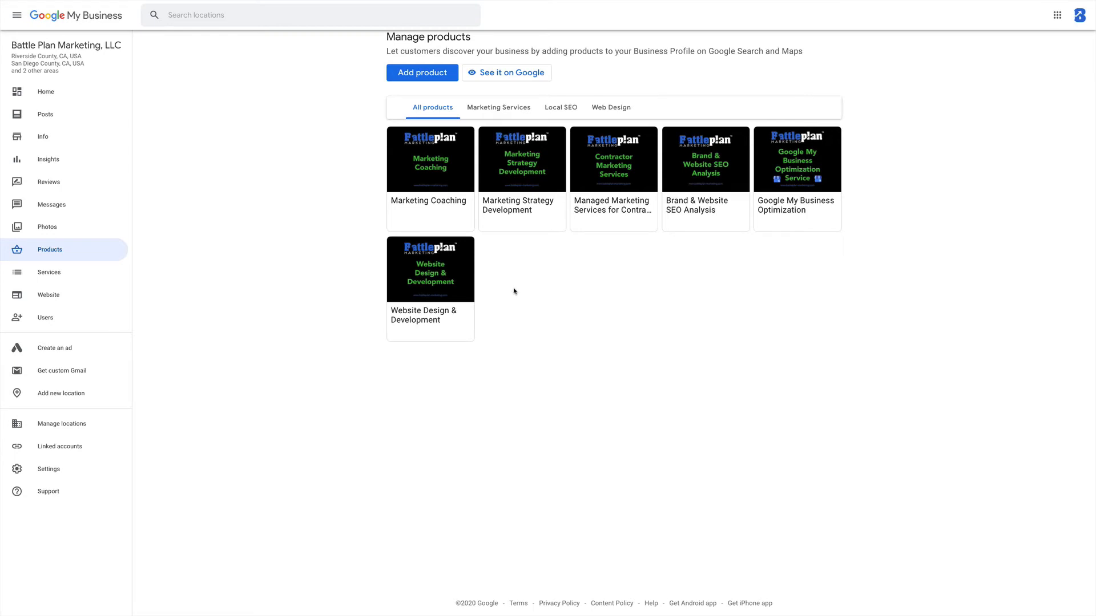
Examine the new product form's category choices, description field and optional button choices, and close the form without saving
left_click(429, 75)
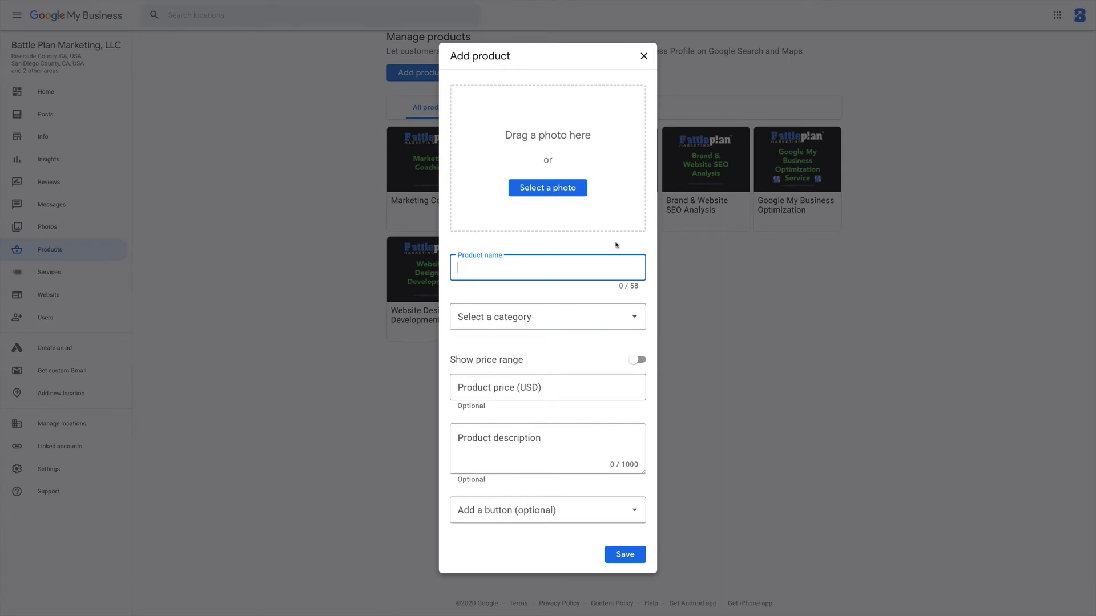
left_click(511, 320)
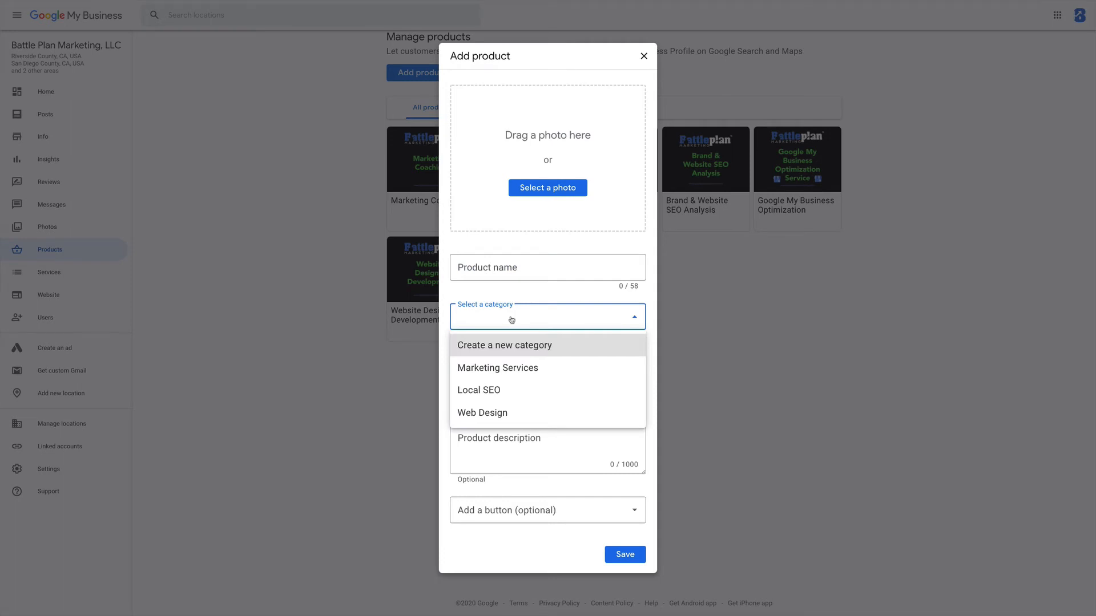
left_click(549, 294)
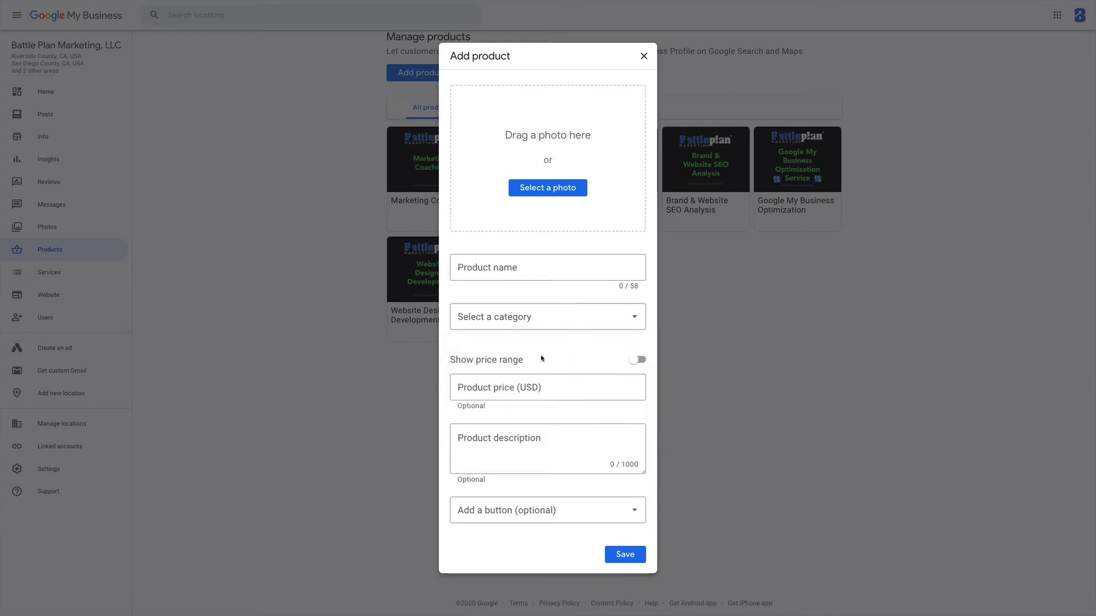
left_click(525, 445)
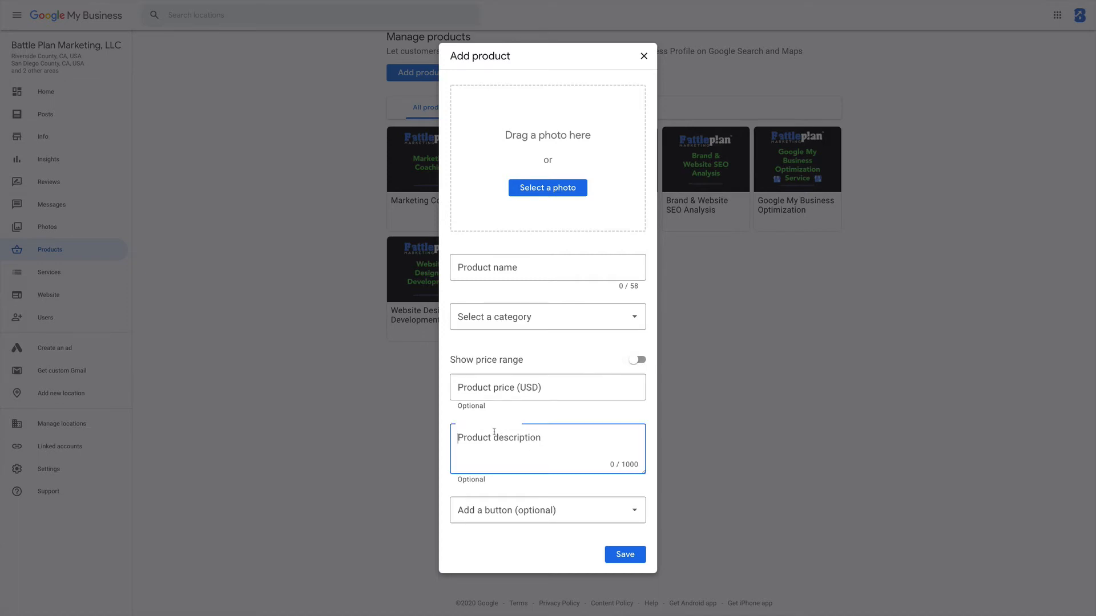
left_click(541, 511)
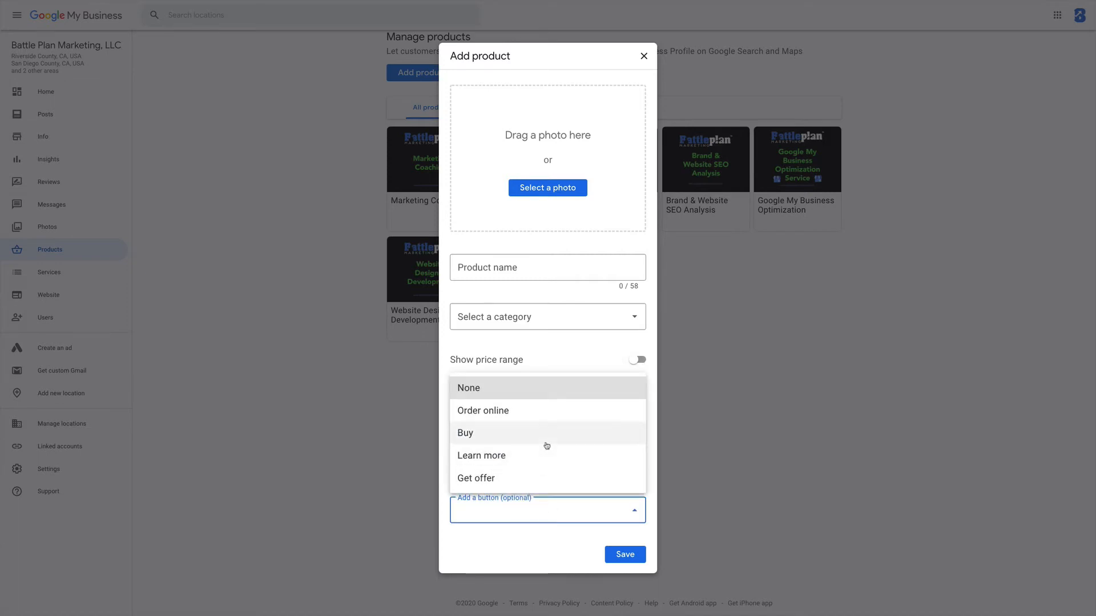
left_click(536, 553)
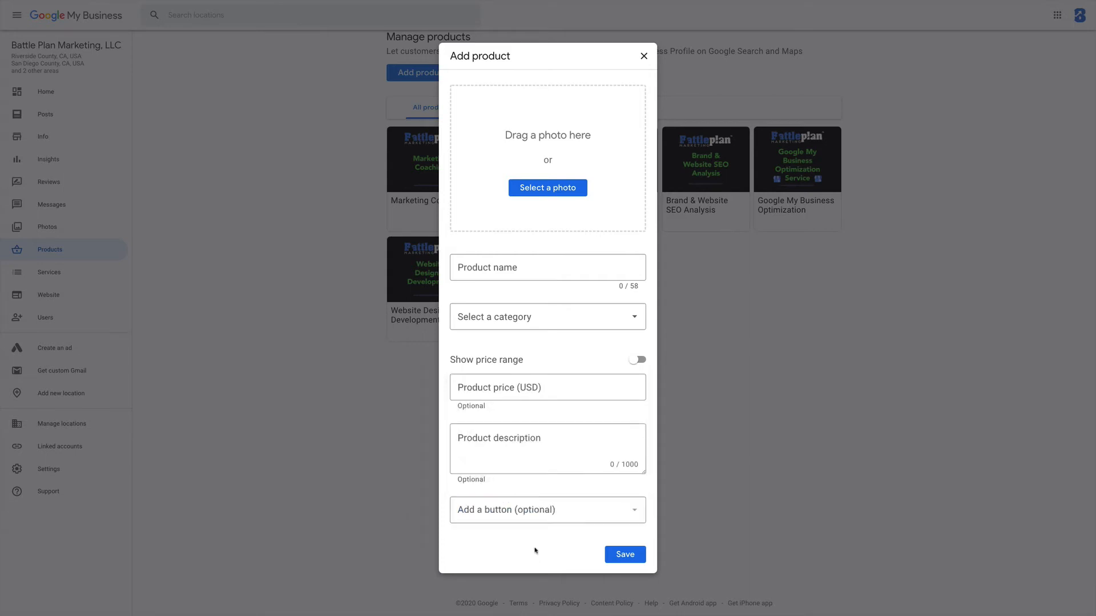
left_click(644, 57)
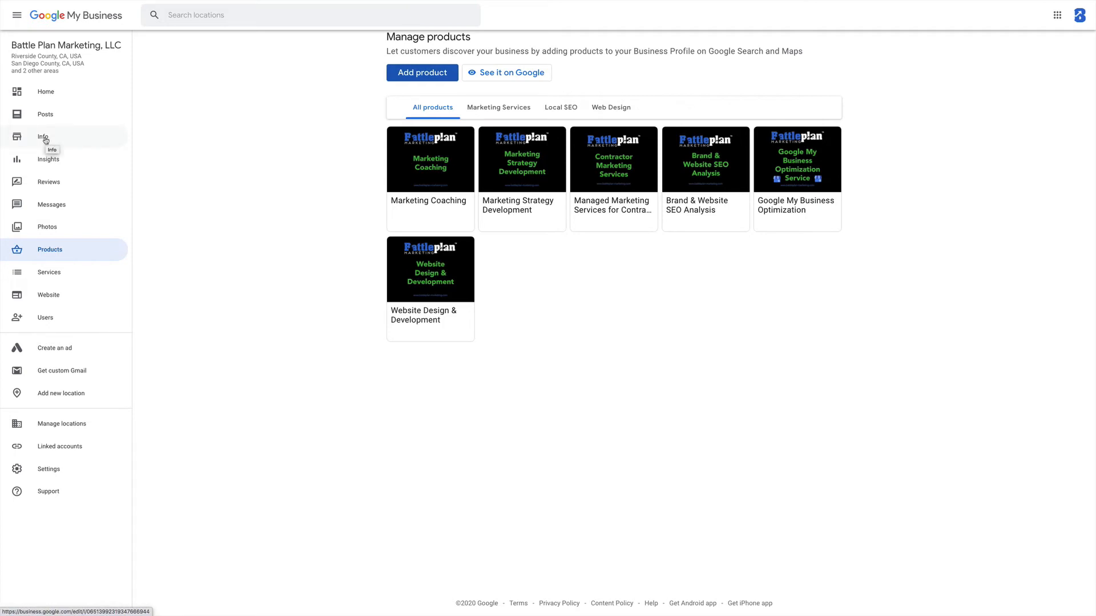
Look through the Marketing Services, Local SEO and Web Design product categories, and return to all products
left_click(498, 108)
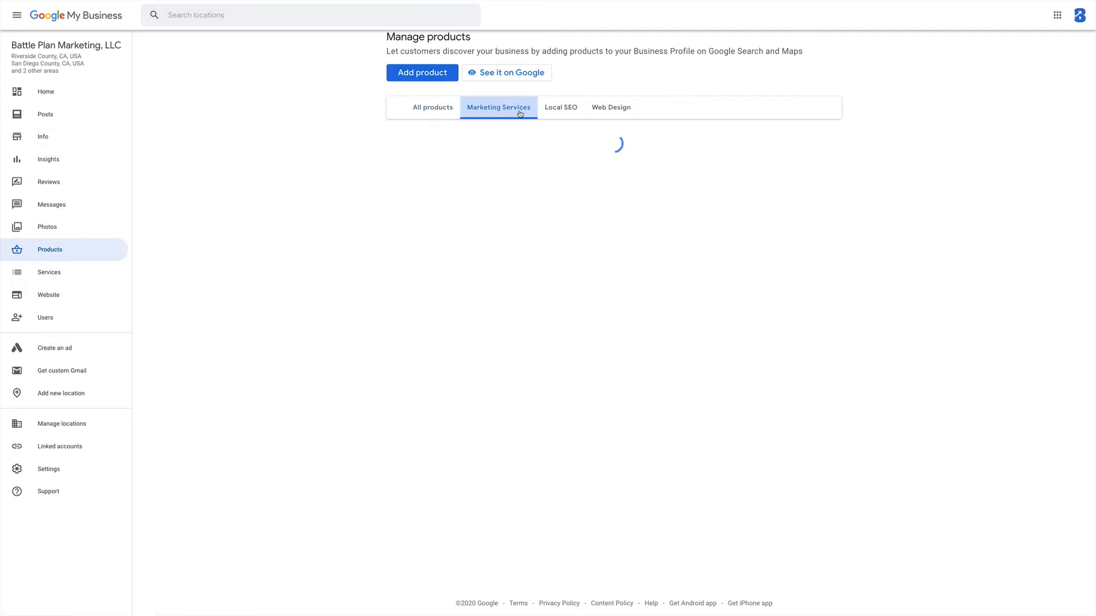
left_click(553, 113)
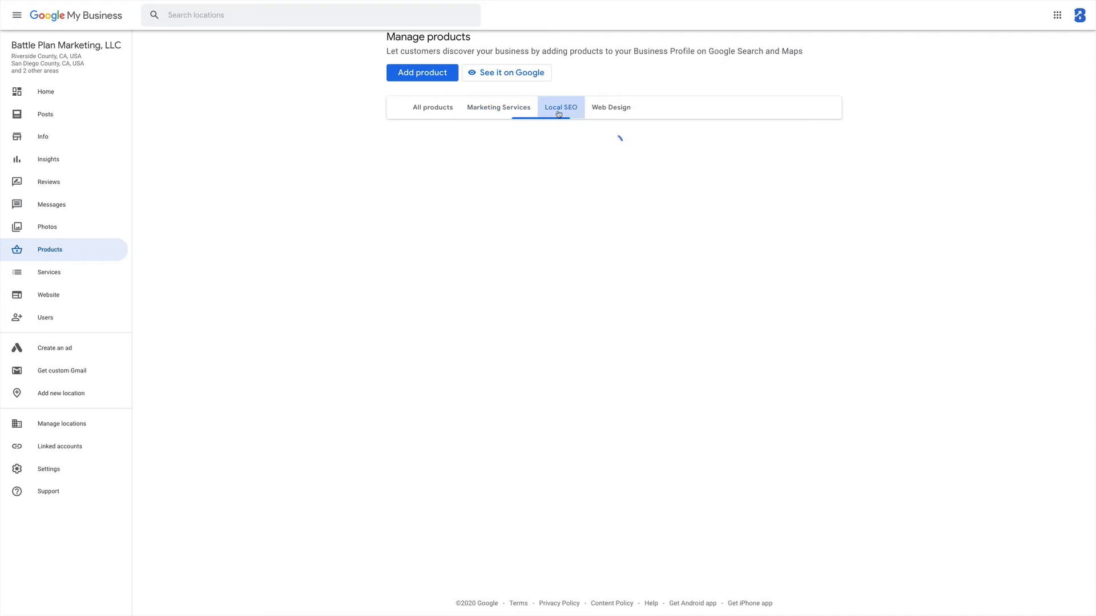
left_click(614, 111)
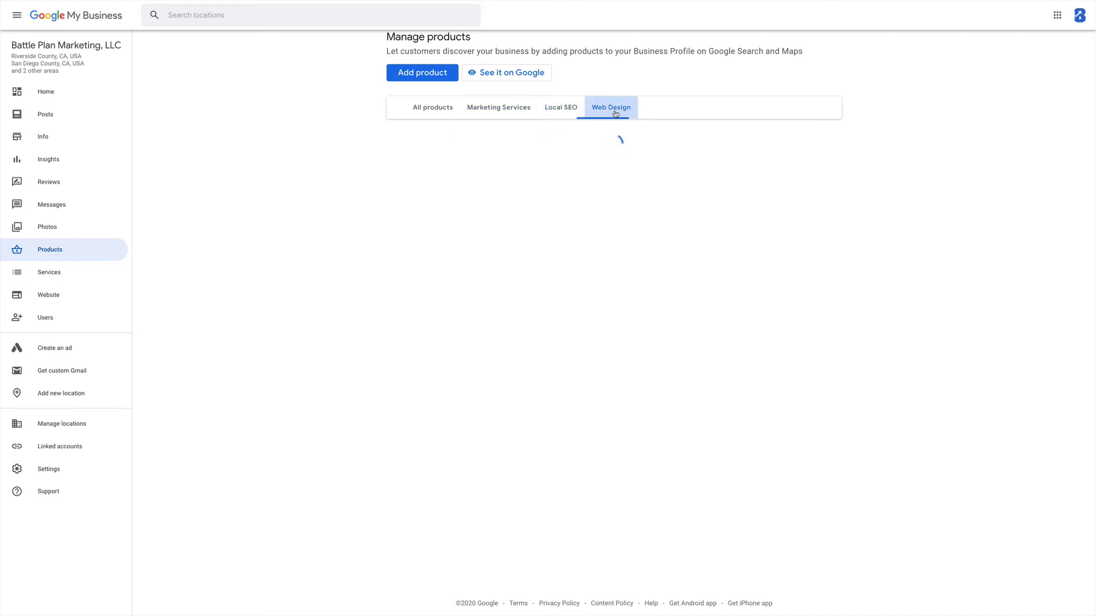
left_click(442, 116)
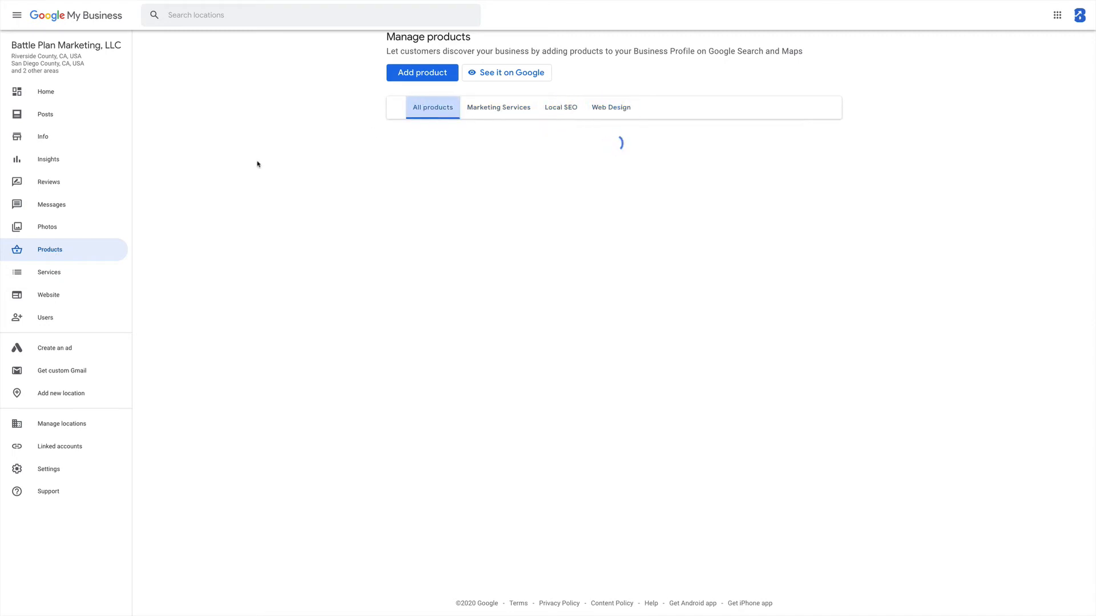
Check the primary and additional business categories in the business info and cancel without changes
left_click(44, 138)
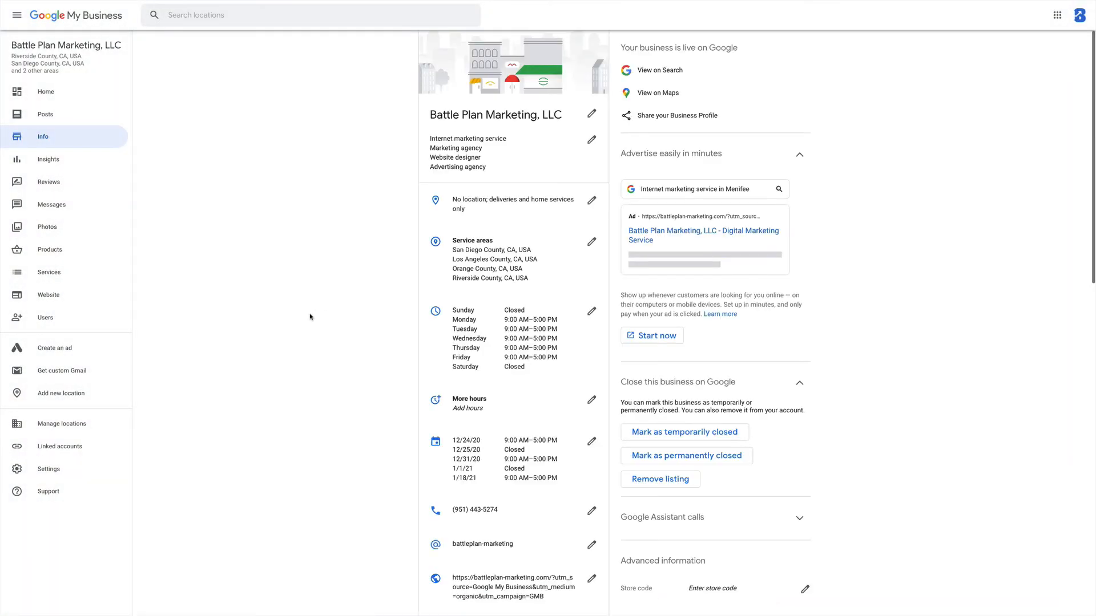
left_click(592, 141)
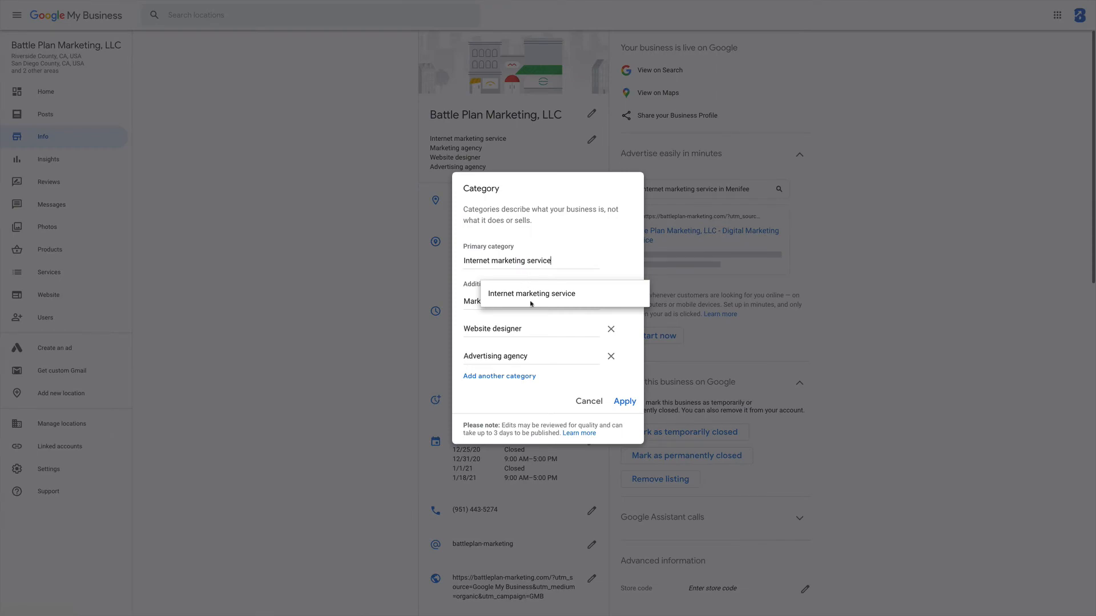
left_click(588, 401)
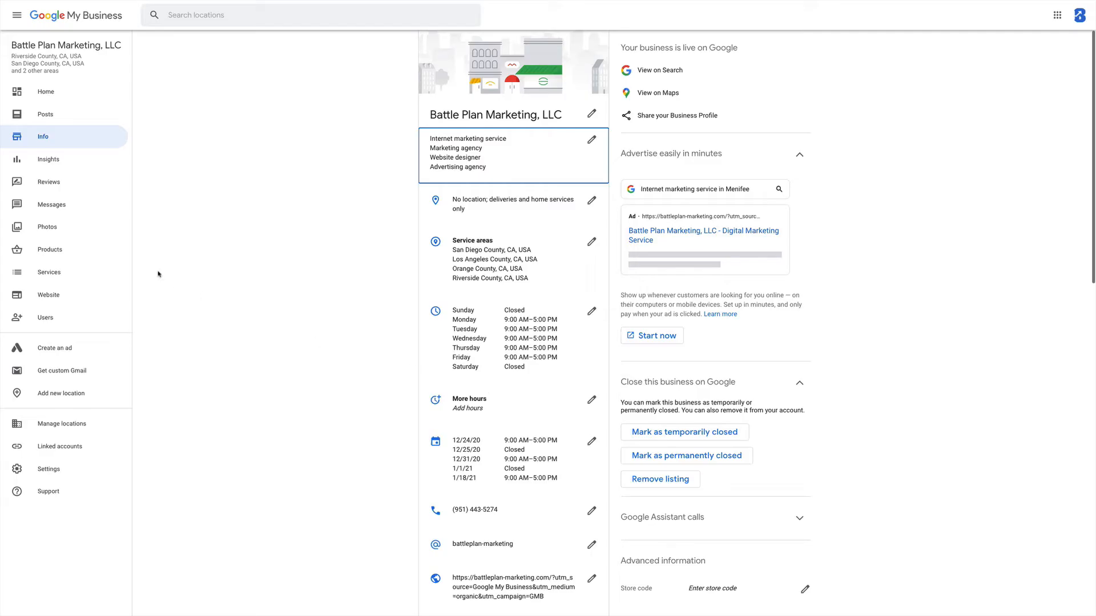
Return to the products page and compare its product categories with the business categories, ending on all products
left_click(54, 249)
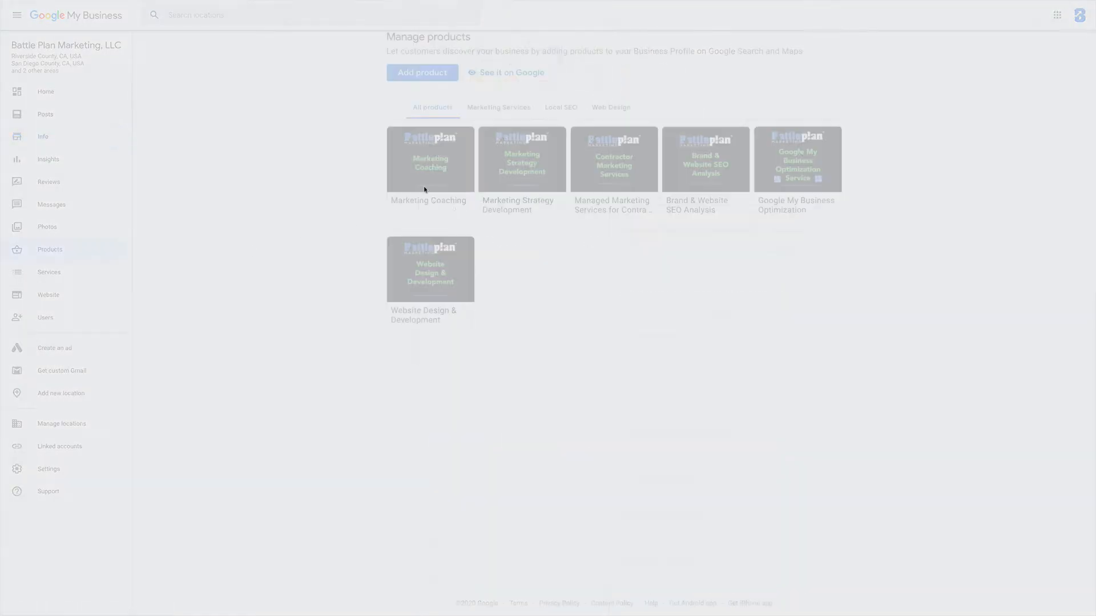
left_click(513, 111)
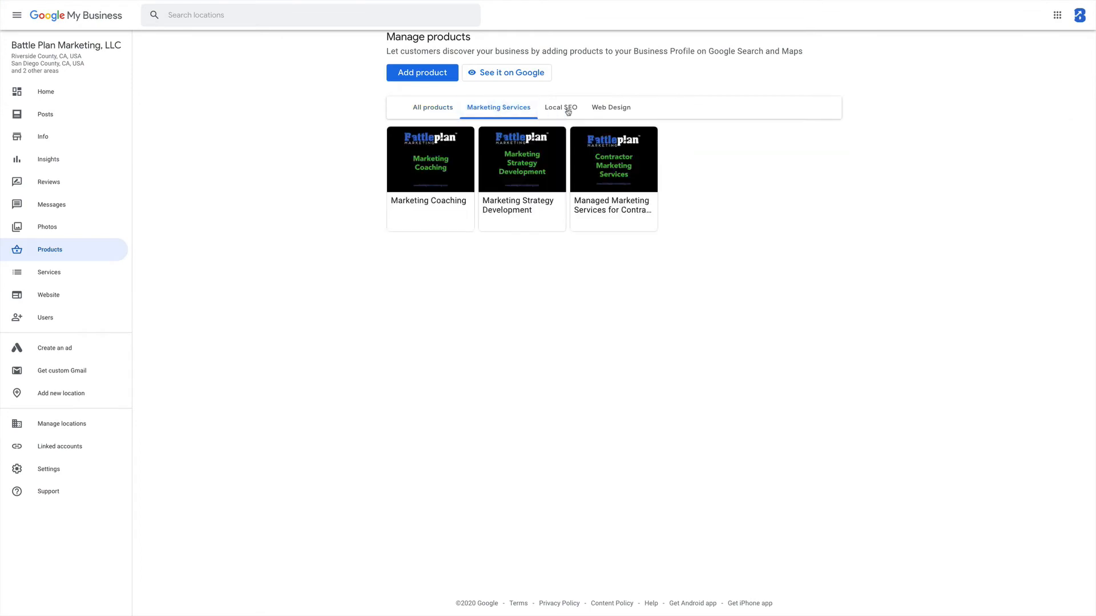
left_click(567, 112)
left_click(618, 112)
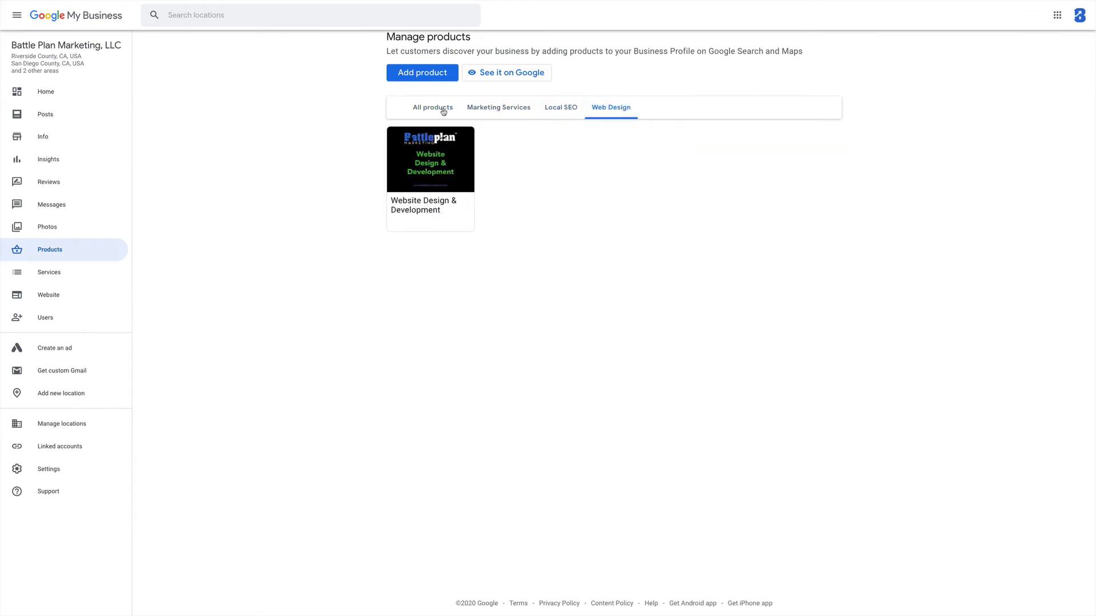
left_click(440, 111)
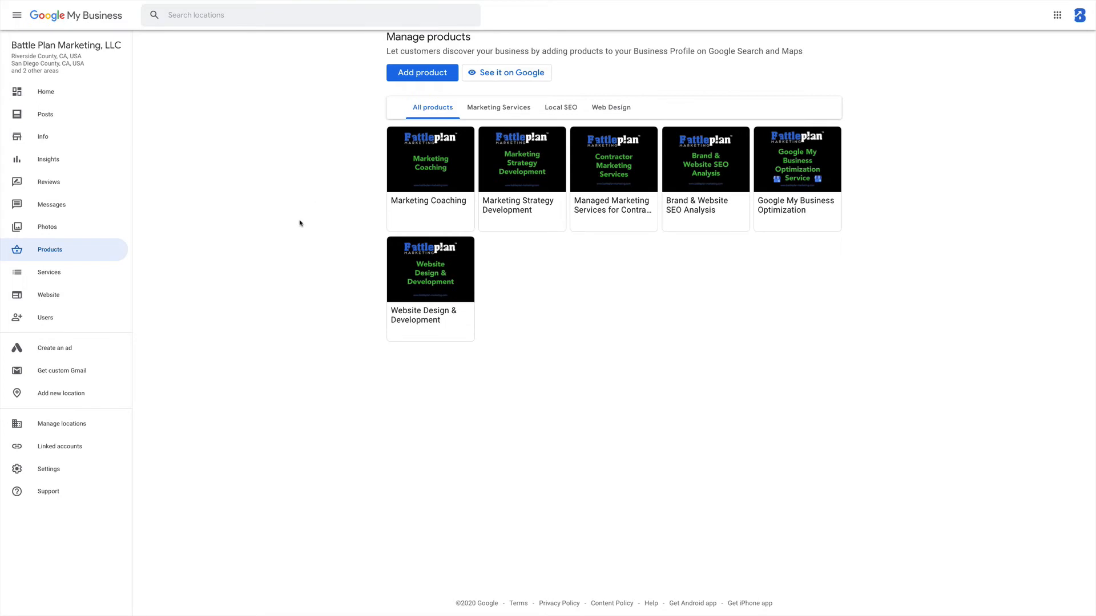
Open the full services list for editing from the Services entry in the business info
left_click(47, 139)
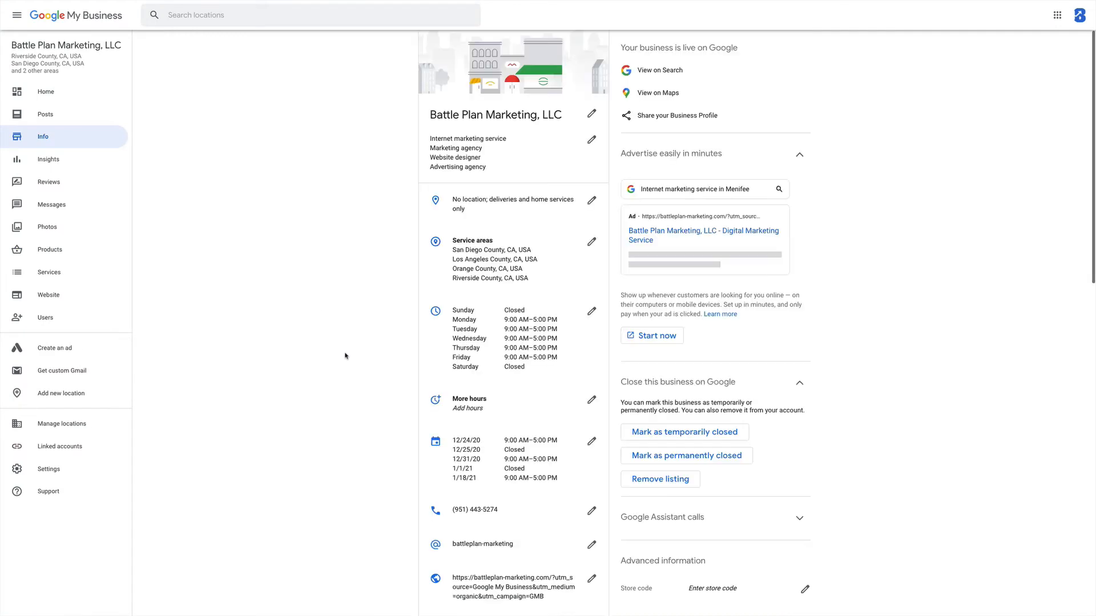
scroll(365, 427, "down", 5)
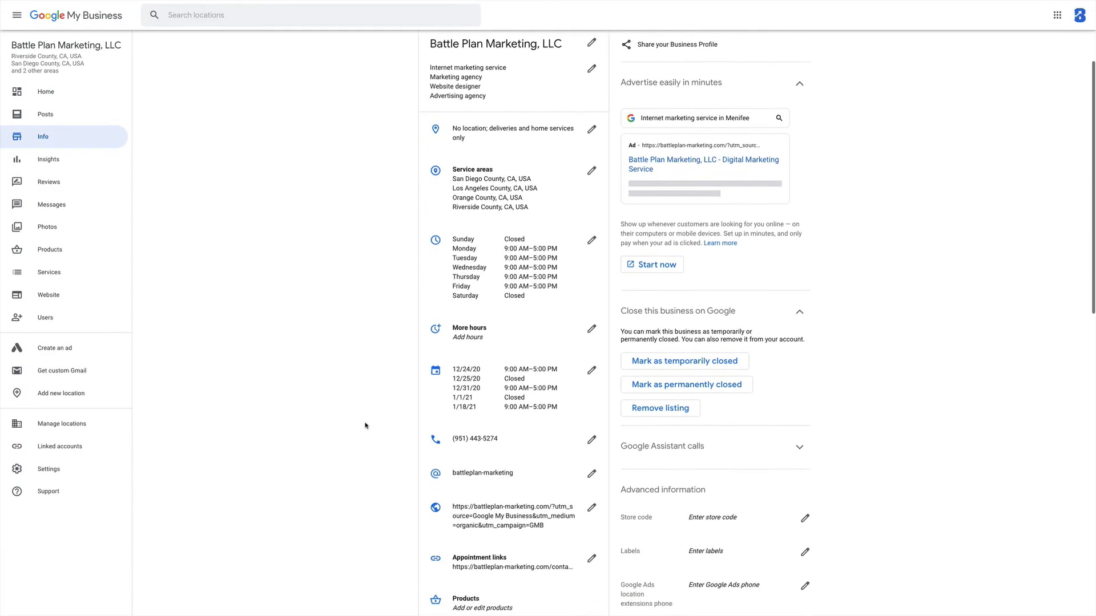
scroll(365, 430, "down", 4)
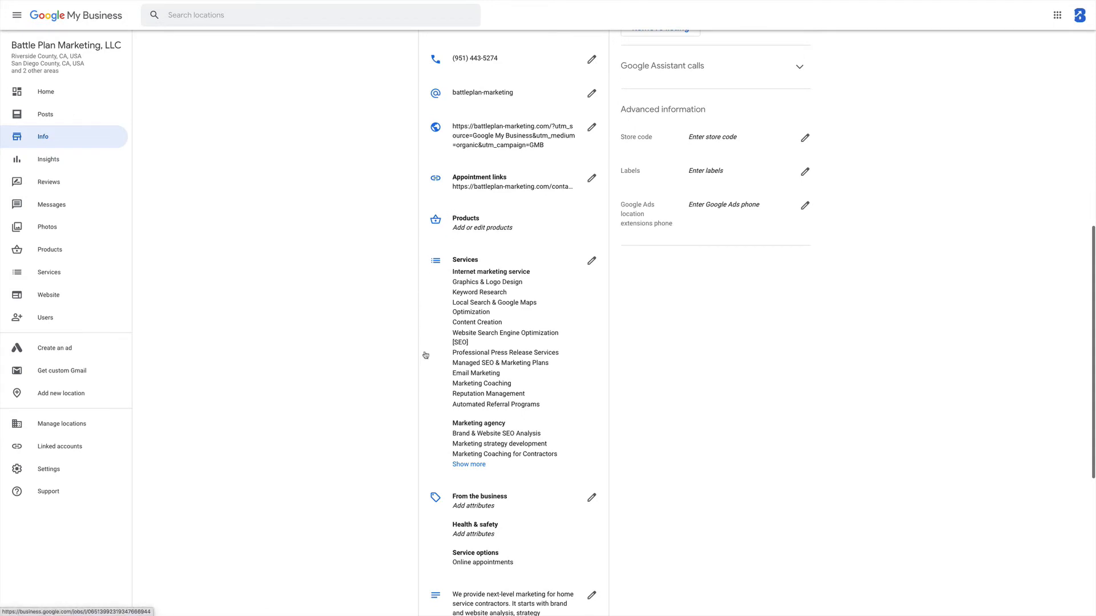
scroll(422, 358, "down", 1)
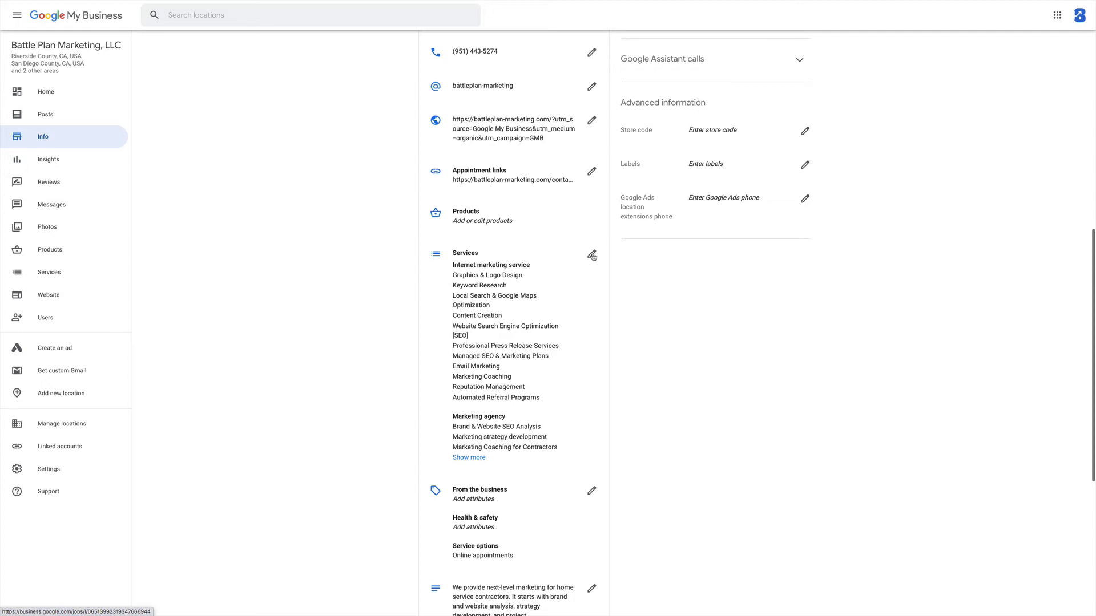
left_click(591, 256)
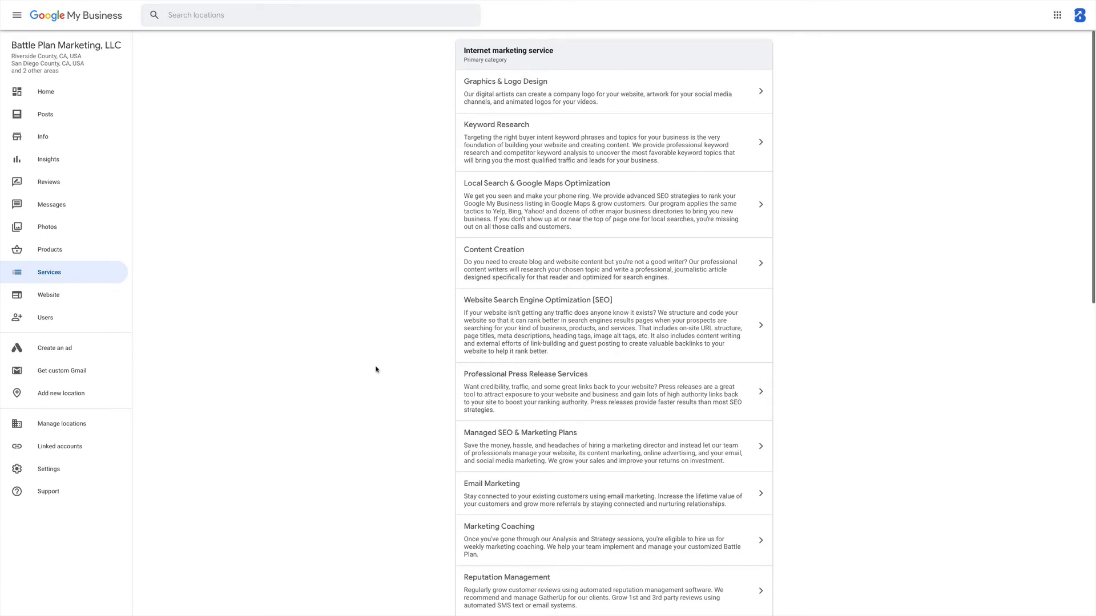
scroll(376, 369, "down", 8)
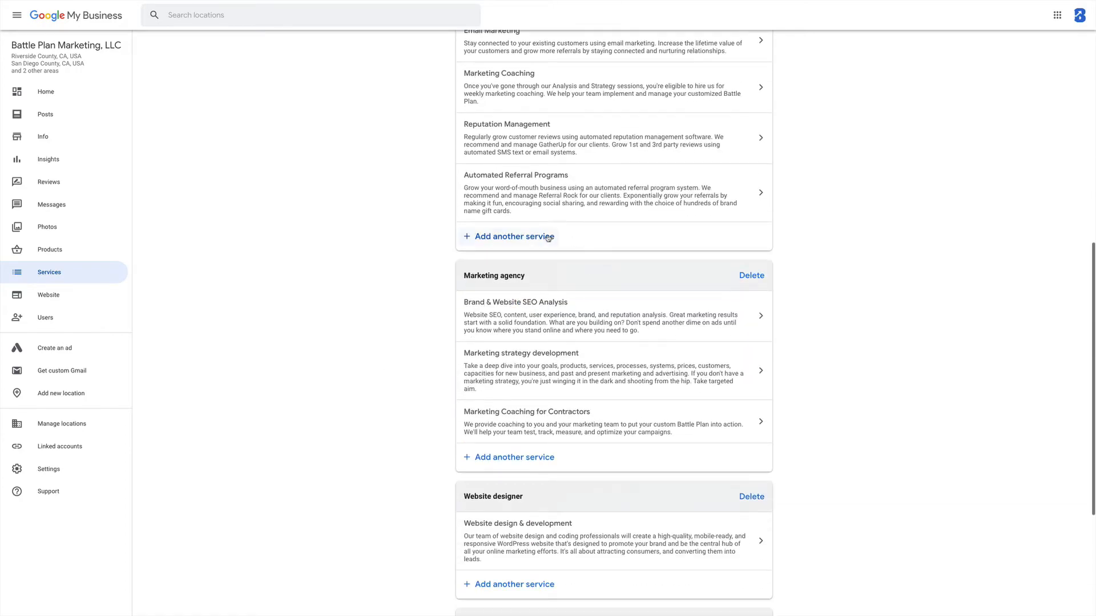
left_click(547, 237)
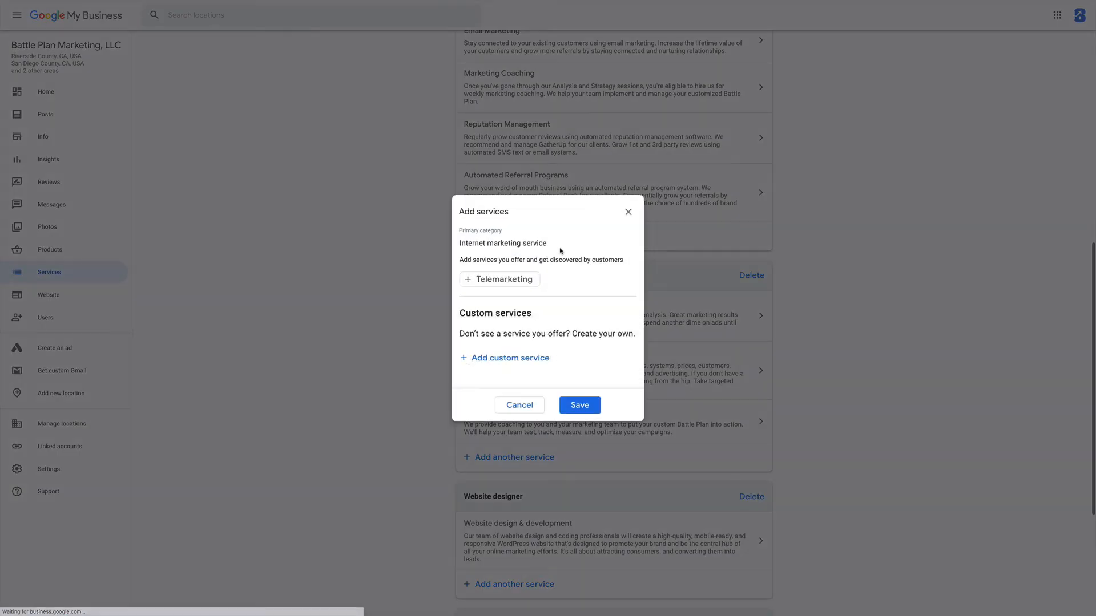
left_click(498, 360)
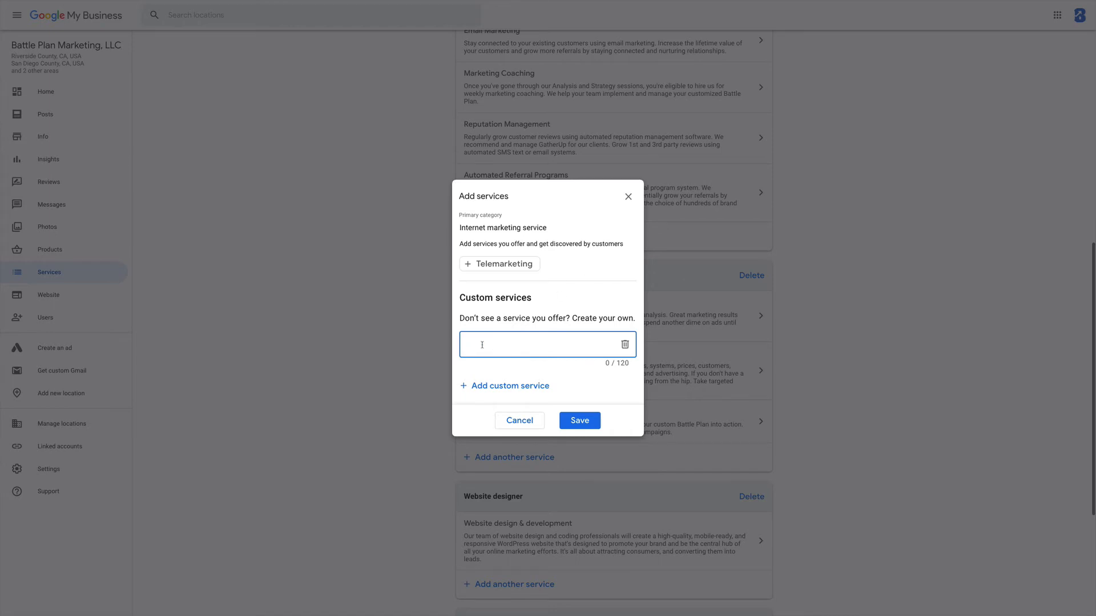
type("our service")
left_click(515, 425)
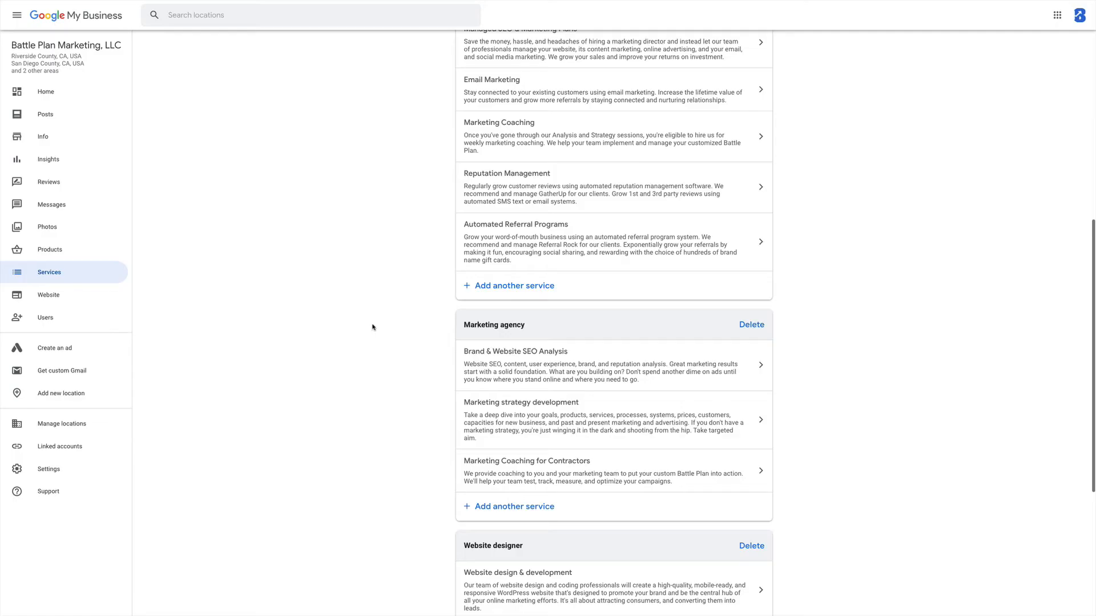
Add a custom service named Drain Cleaning under the Internet marketing service category and save it
left_click(521, 286)
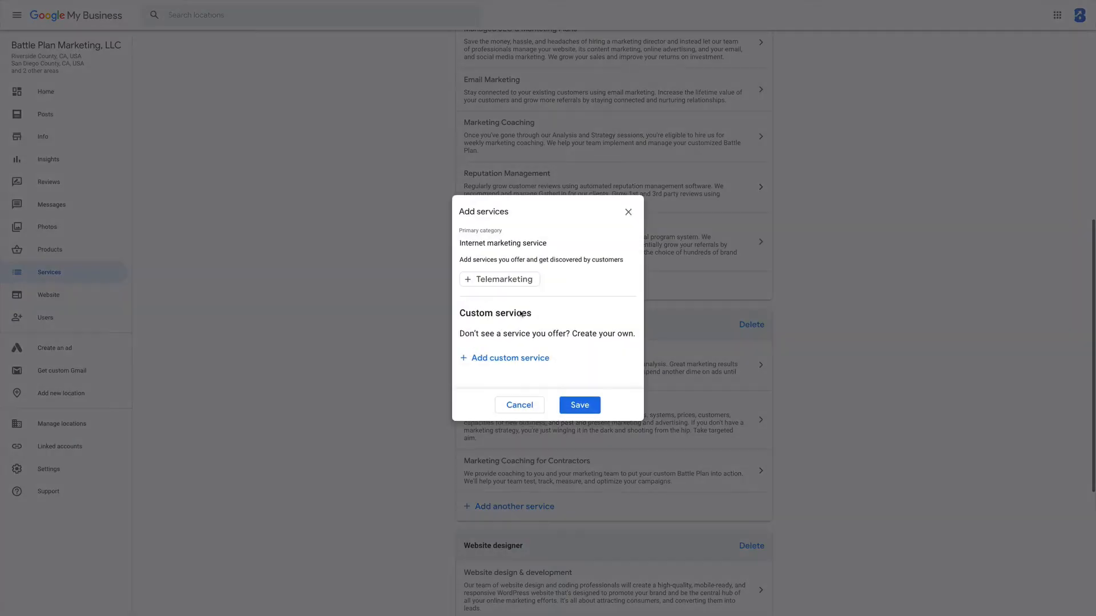
left_click(505, 358)
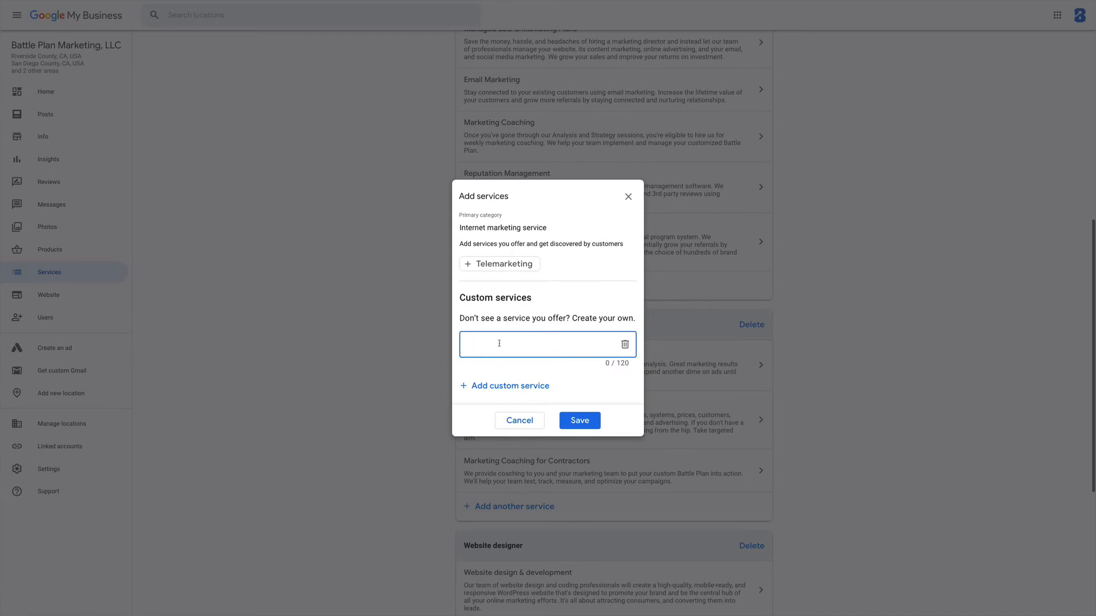
type("Drain Cleai")
left_click(580, 420)
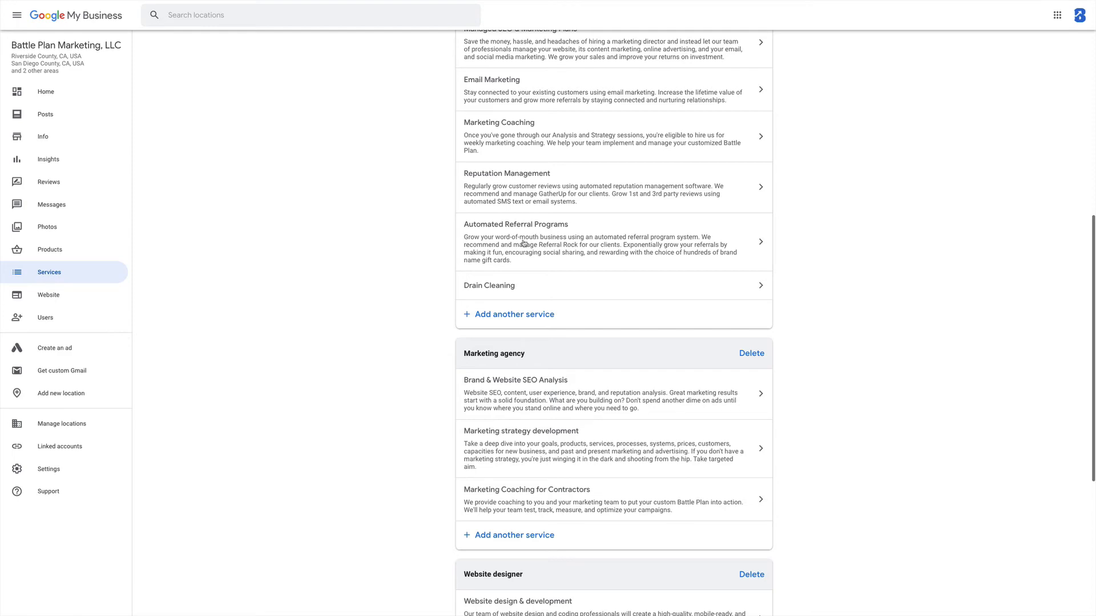
Open the Drain Cleaning service, try the Fixed price type, set it back to No price and go to the service description
left_click(723, 285)
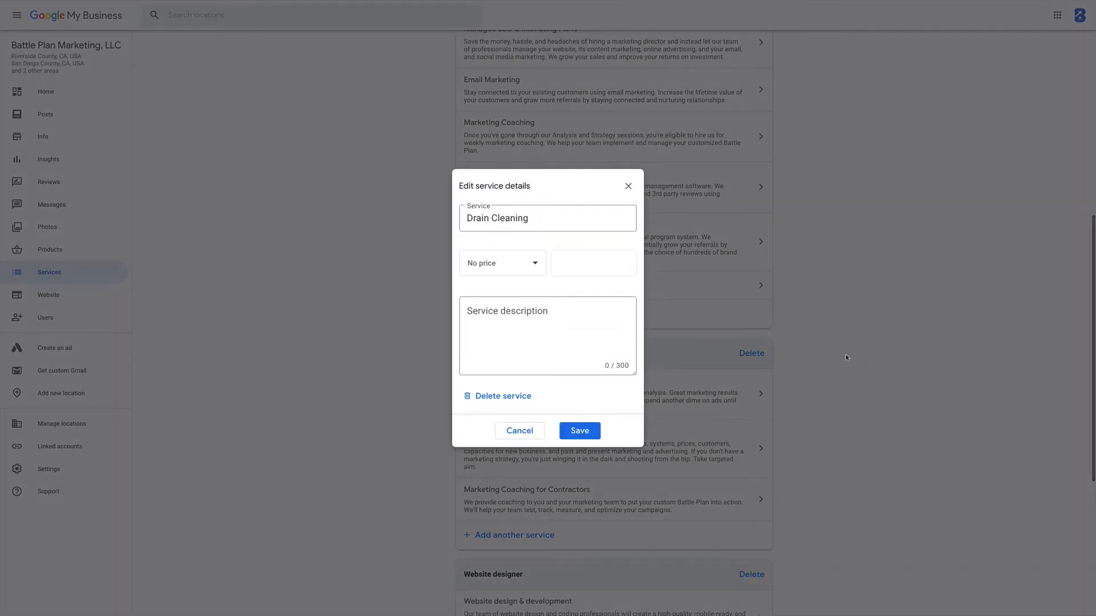
left_click(535, 264)
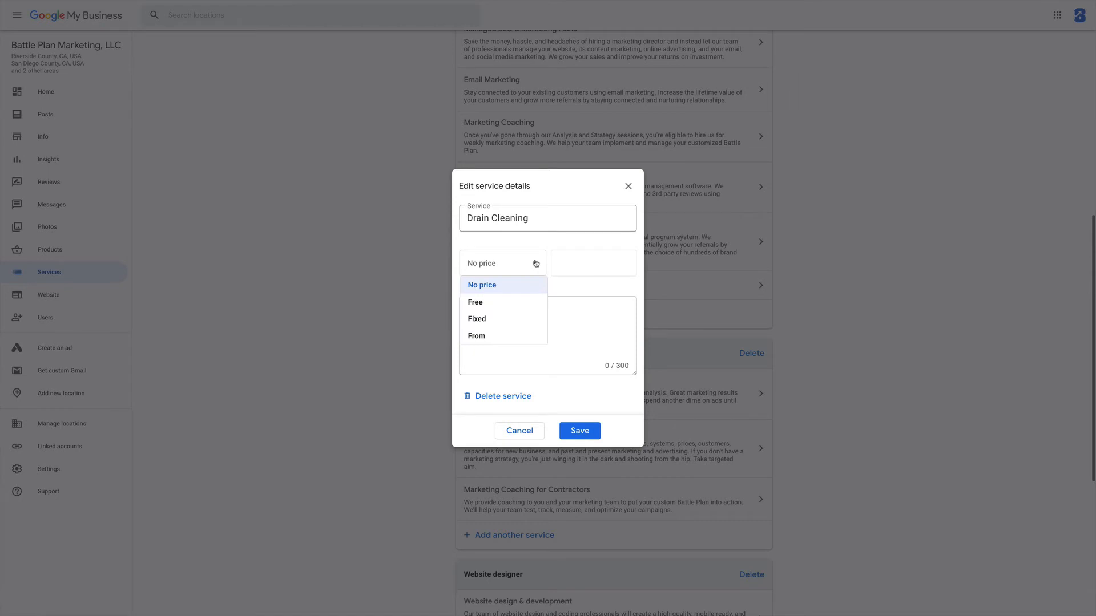
left_click(499, 320)
left_click(578, 262)
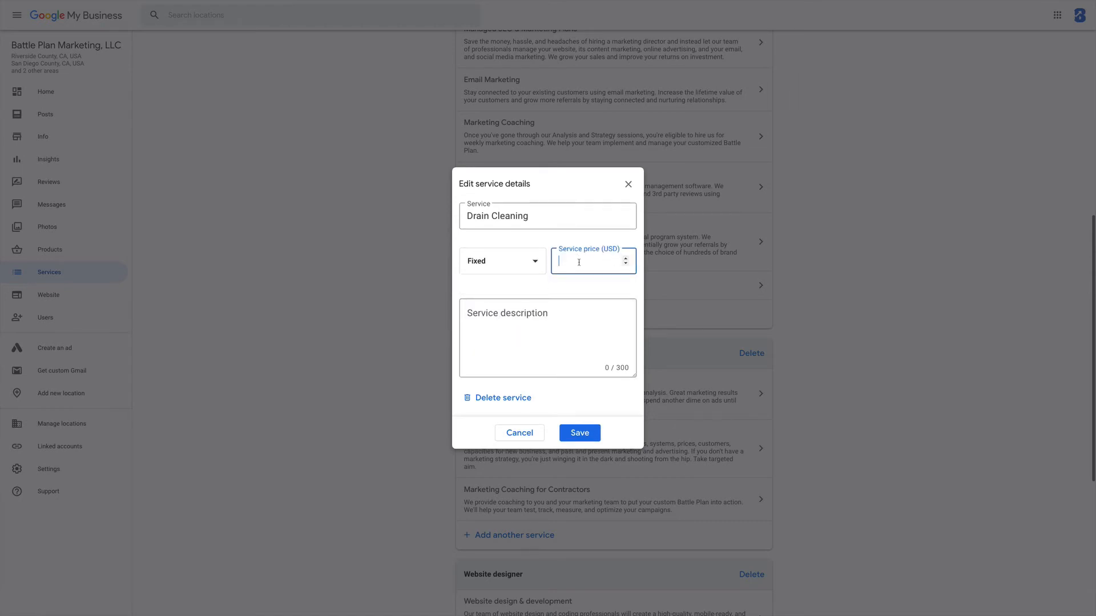
left_click(528, 261)
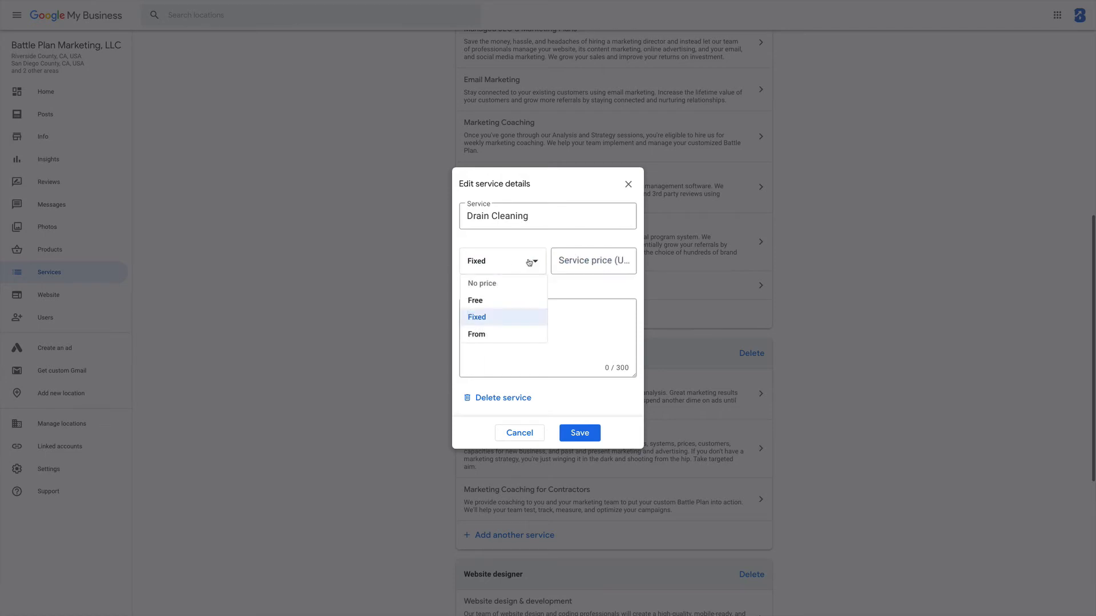
left_click(511, 284)
left_click(495, 312)
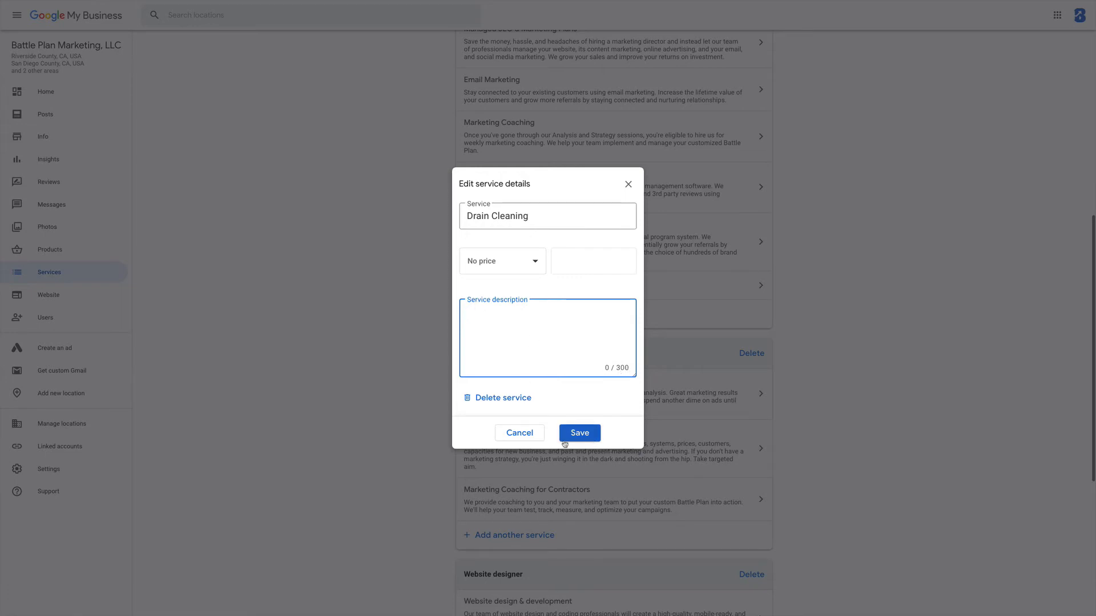
Delete the Drain Cleaning service and confirm its removal
left_click(498, 400)
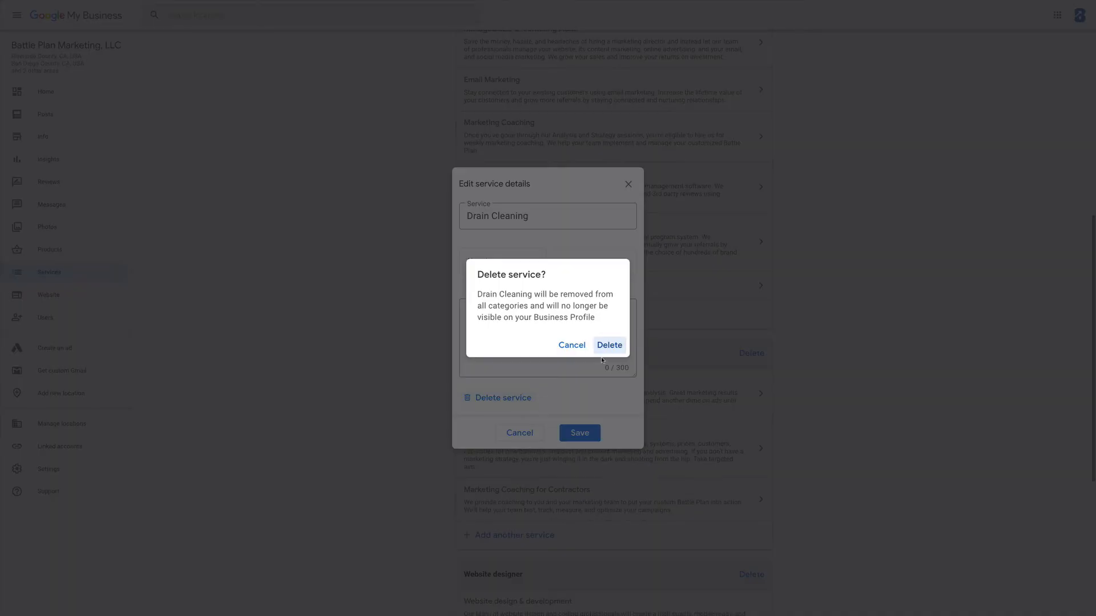
left_click(608, 346)
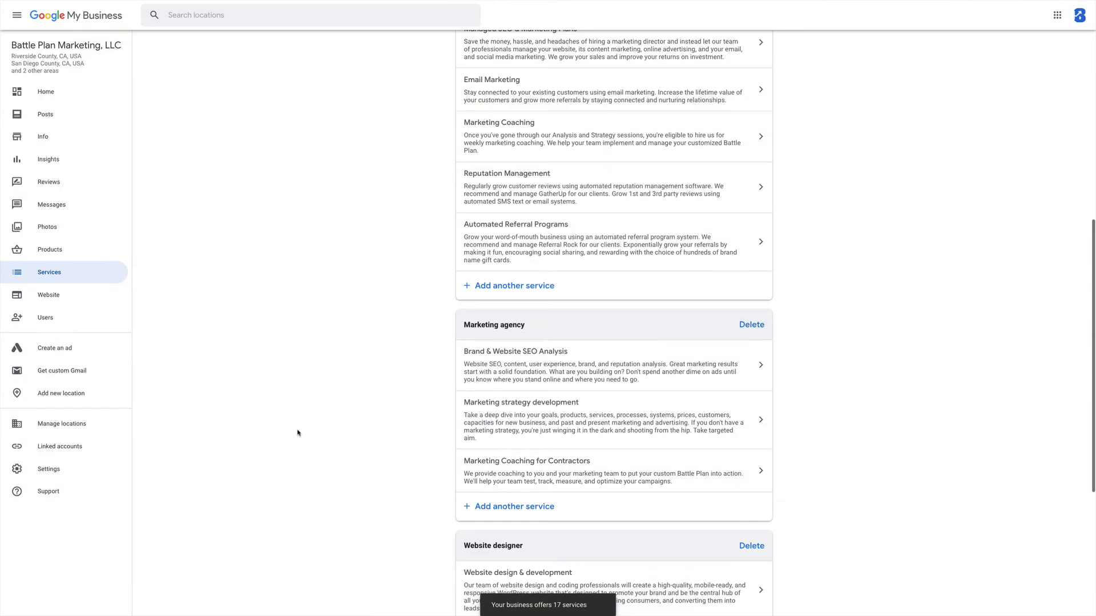
Review how the services are grouped under the Internet marketing service, Marketing agency and Website designer categories
scroll(436, 436, "up", 7)
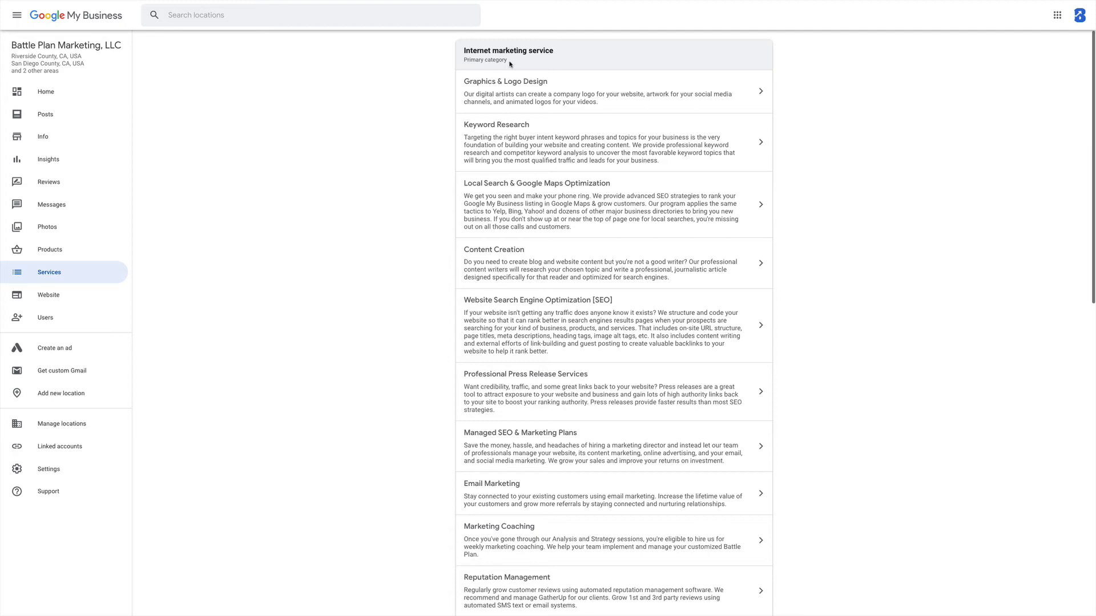
left_click_drag(510, 64, 440, 49)
scroll(389, 318, "down", 6)
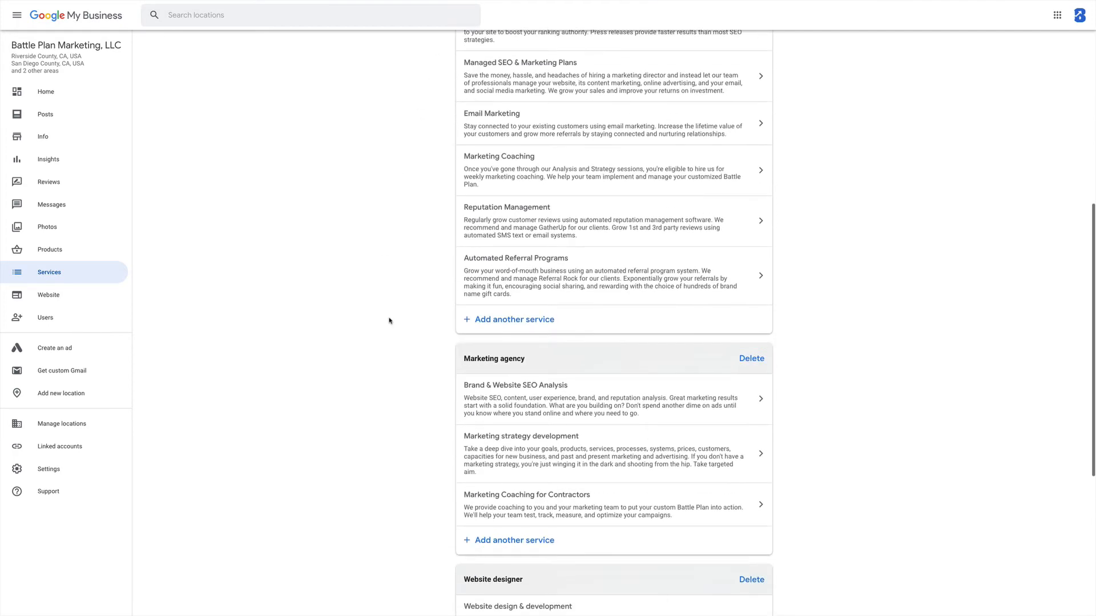
scroll(389, 320, "down", 2)
left_click_drag(535, 231, 469, 226)
left_click(455, 228)
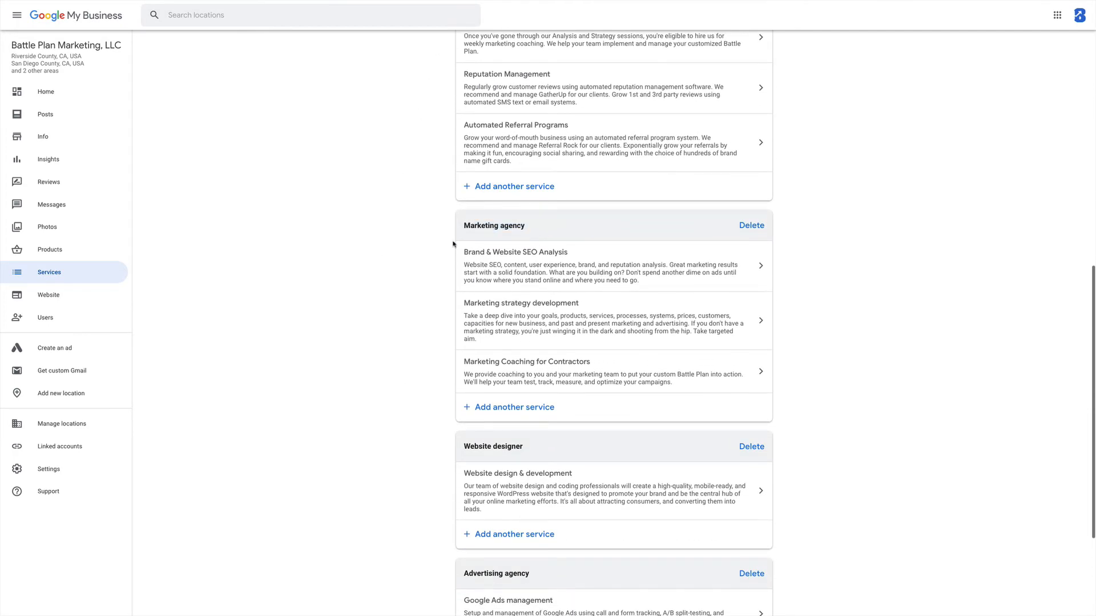
scroll(370, 529, "down", 2)
left_click_drag(522, 306, 477, 307)
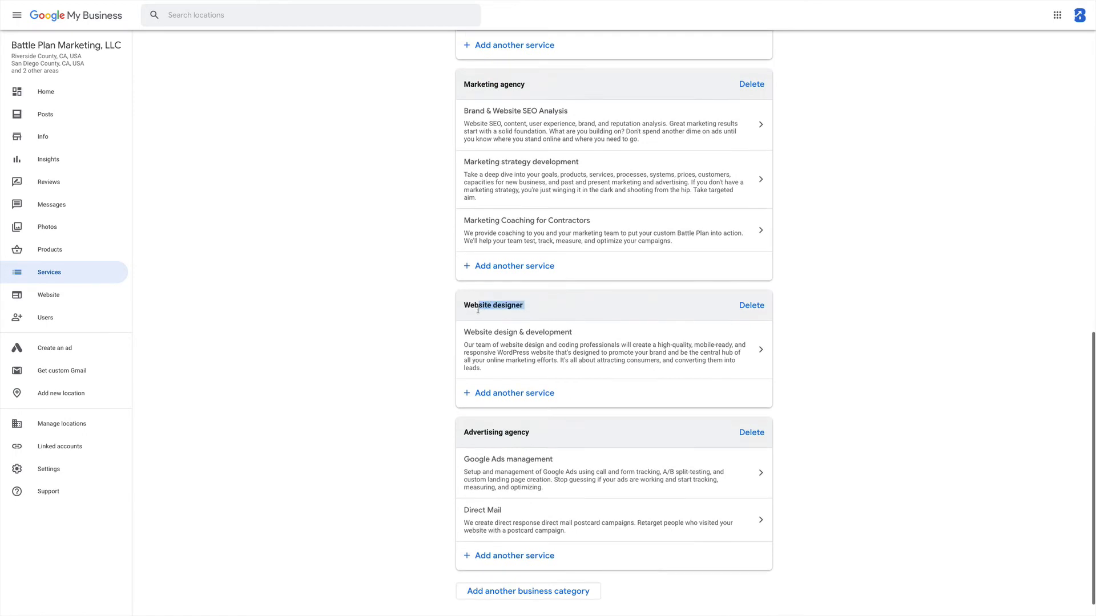
left_click(477, 307)
scroll(375, 358, "up", 15)
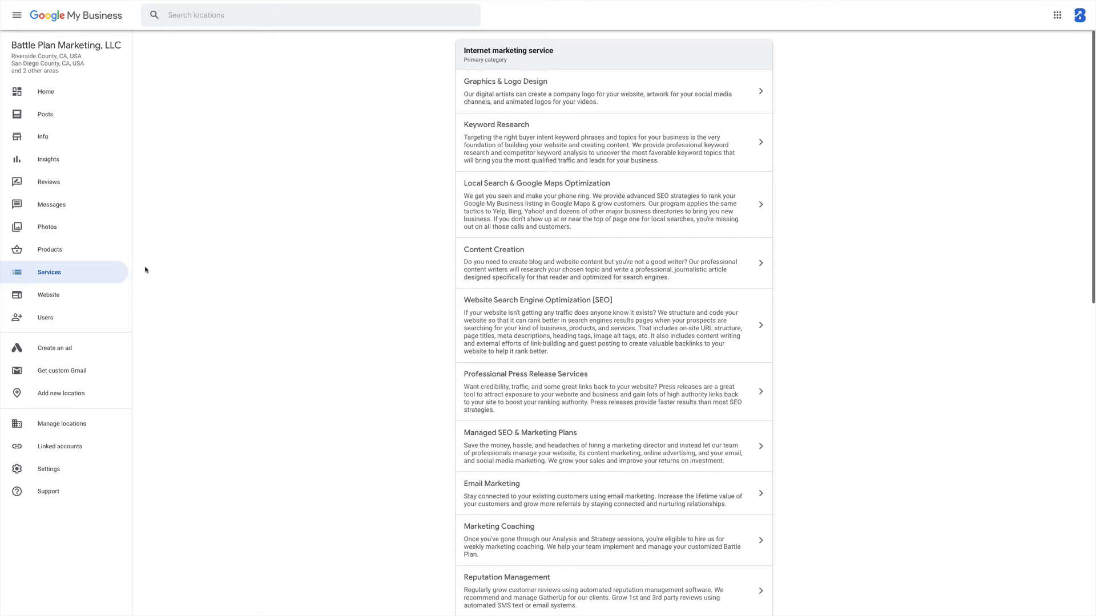
Check the attributes in the business info and apply them with only Online appointments selected
left_click(36, 136)
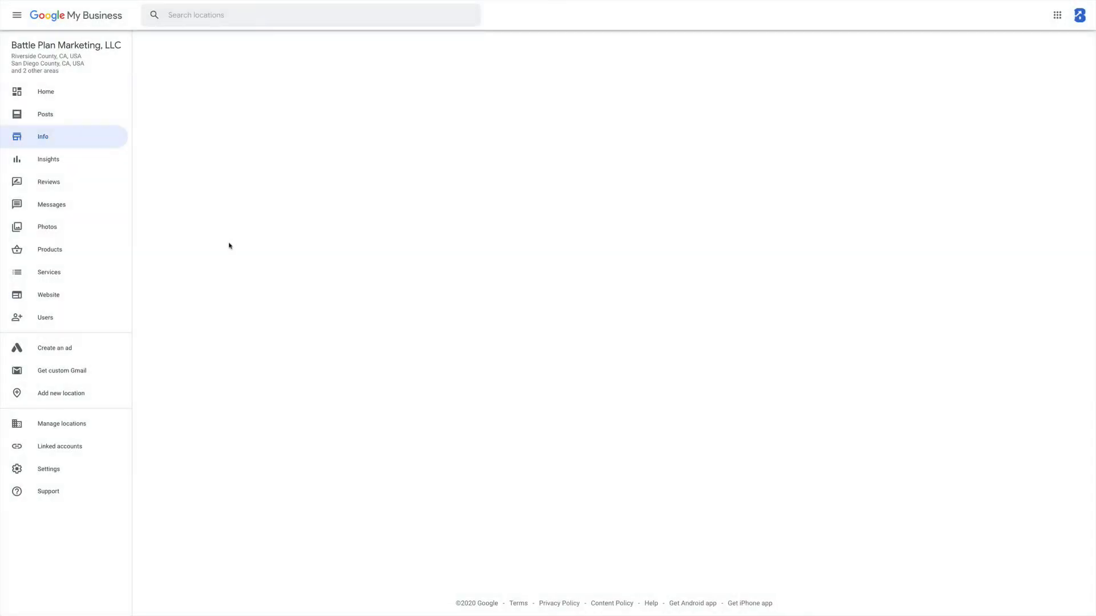
scroll(388, 422, "down", 12)
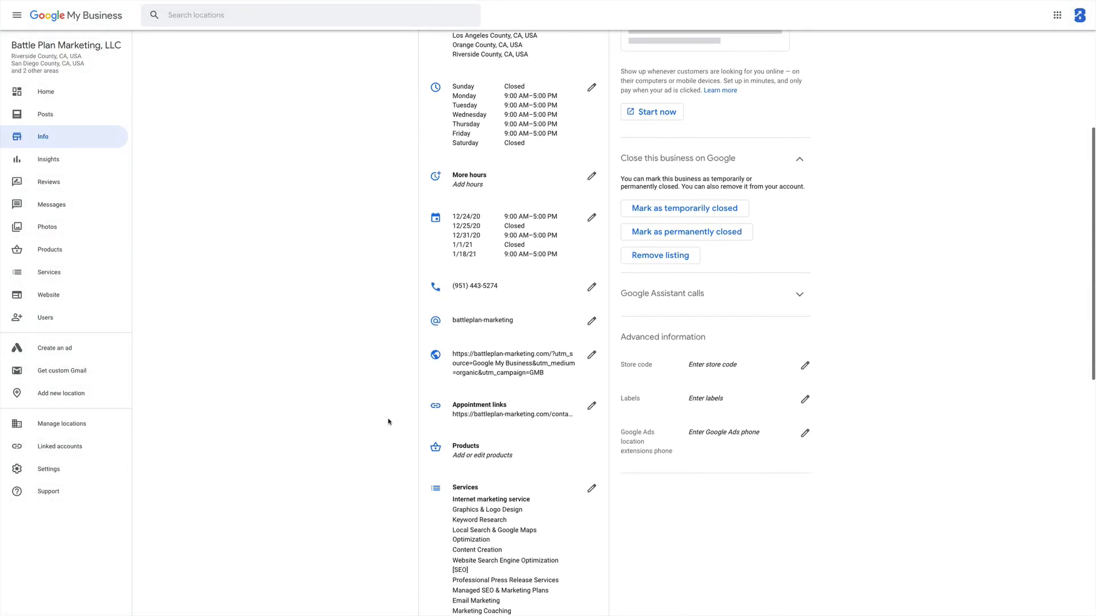
scroll(388, 422, "up", 3)
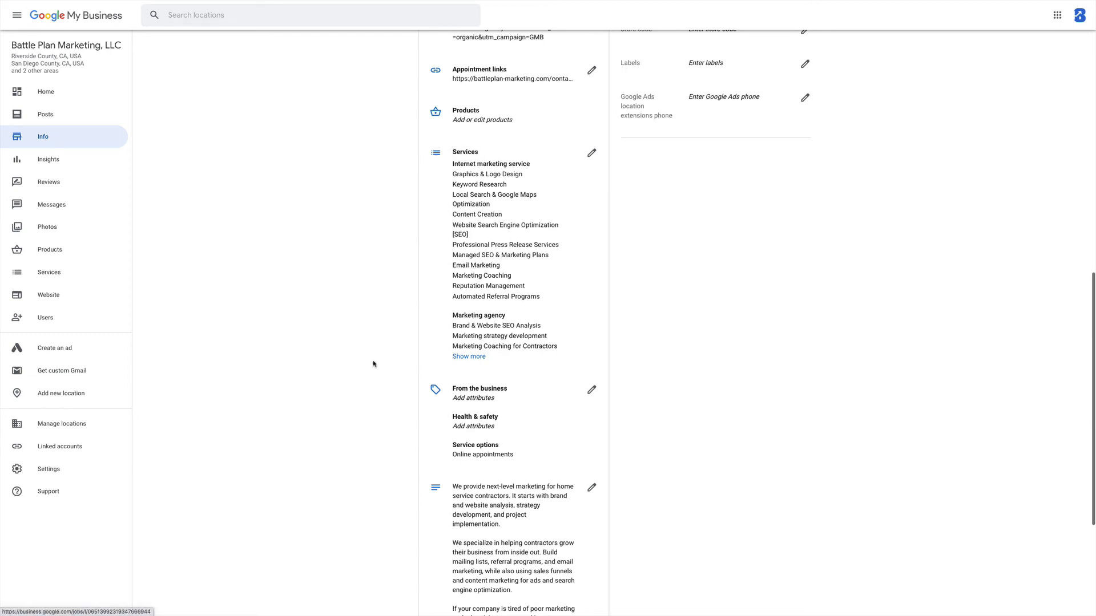
scroll(492, 423, "down", 1)
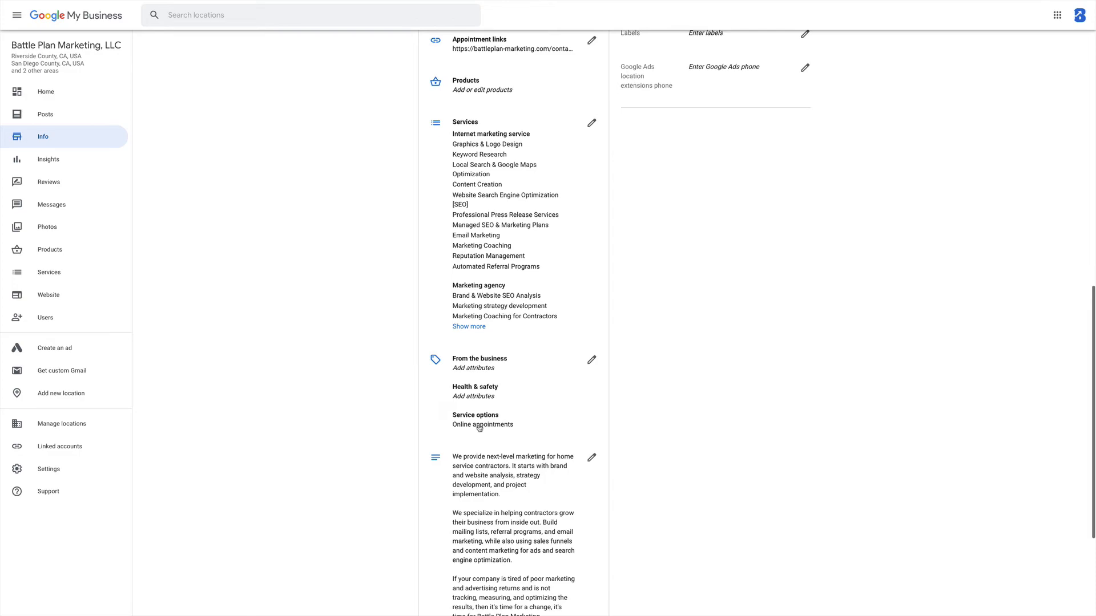
left_click(543, 365)
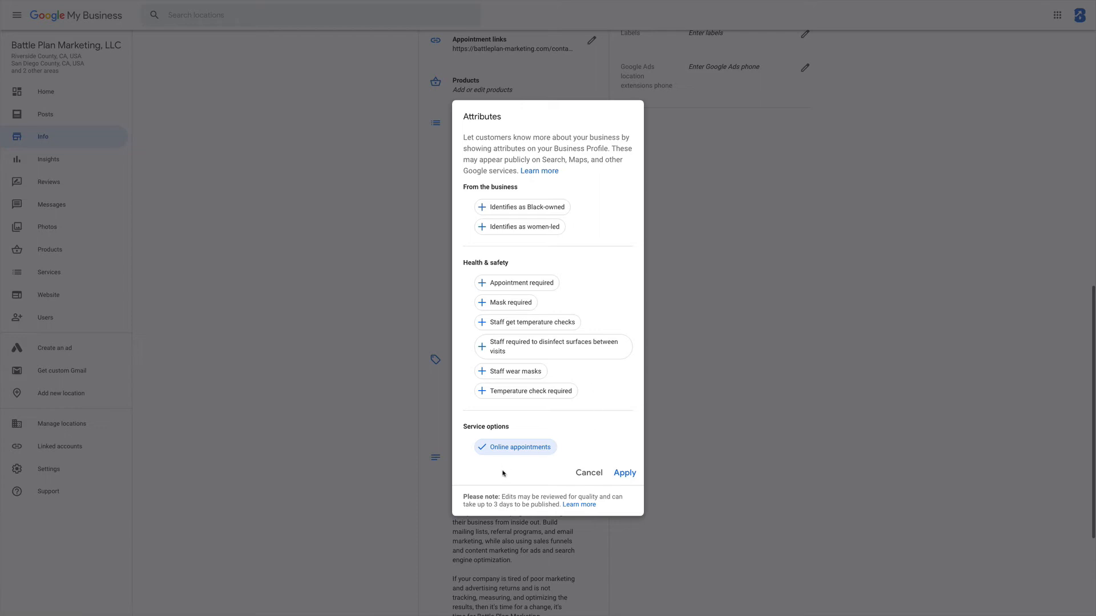
left_click(624, 473)
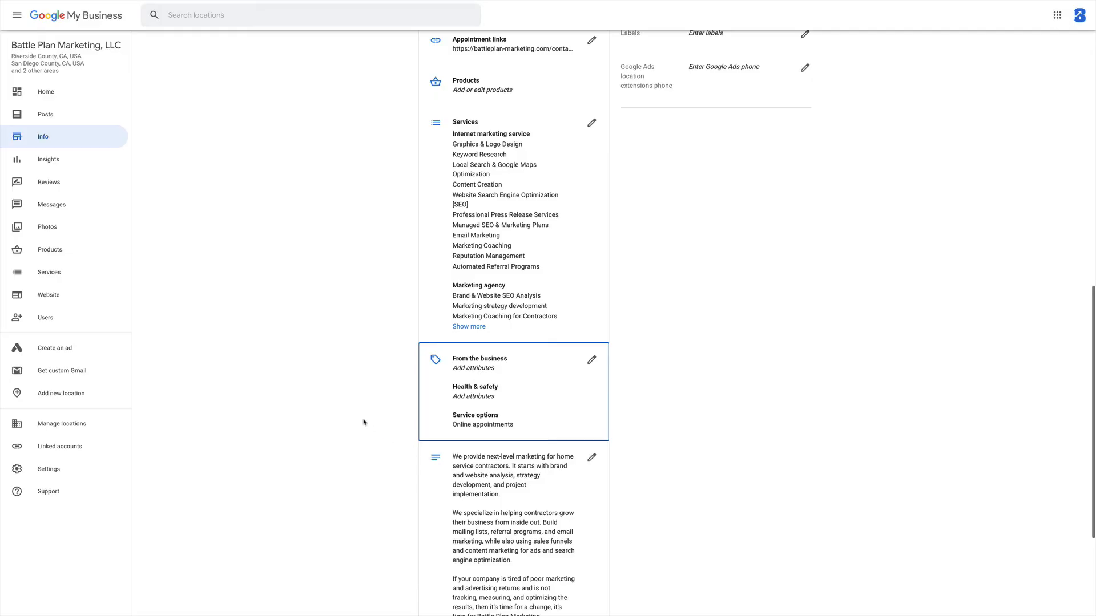
Open the business description for editing, review its text and cancel without changes
scroll(366, 446, "down", 3)
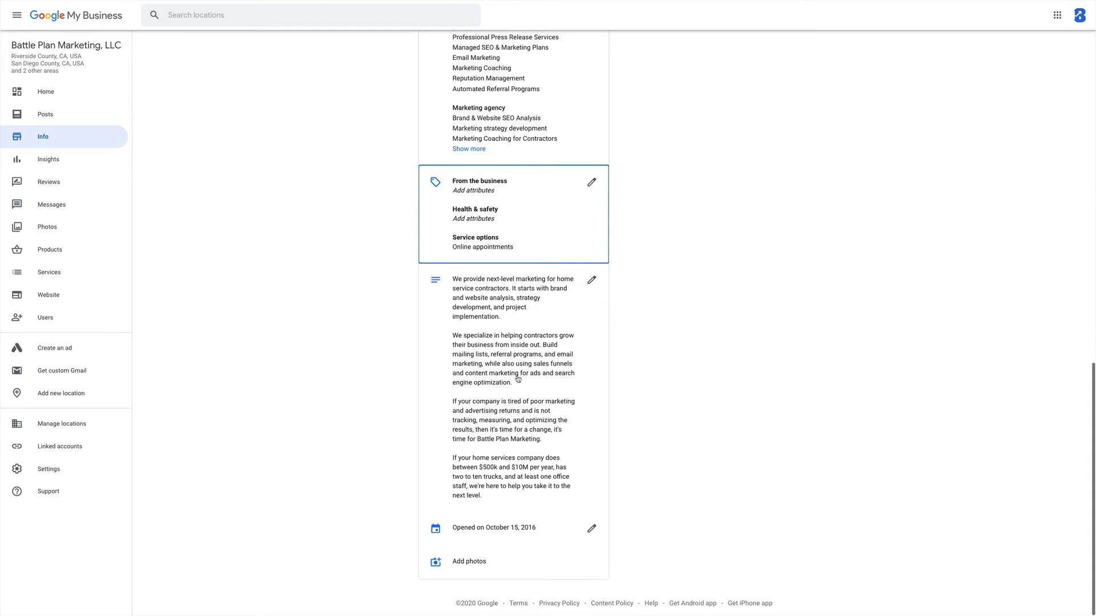
left_click(591, 280)
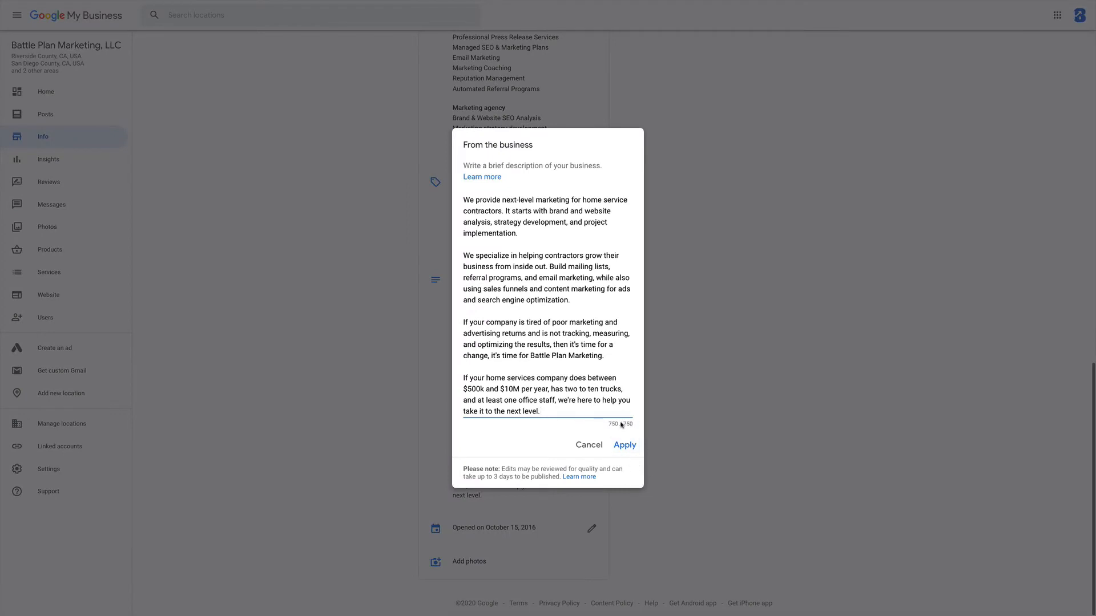
left_click_drag(559, 412, 434, 179)
left_click(588, 445)
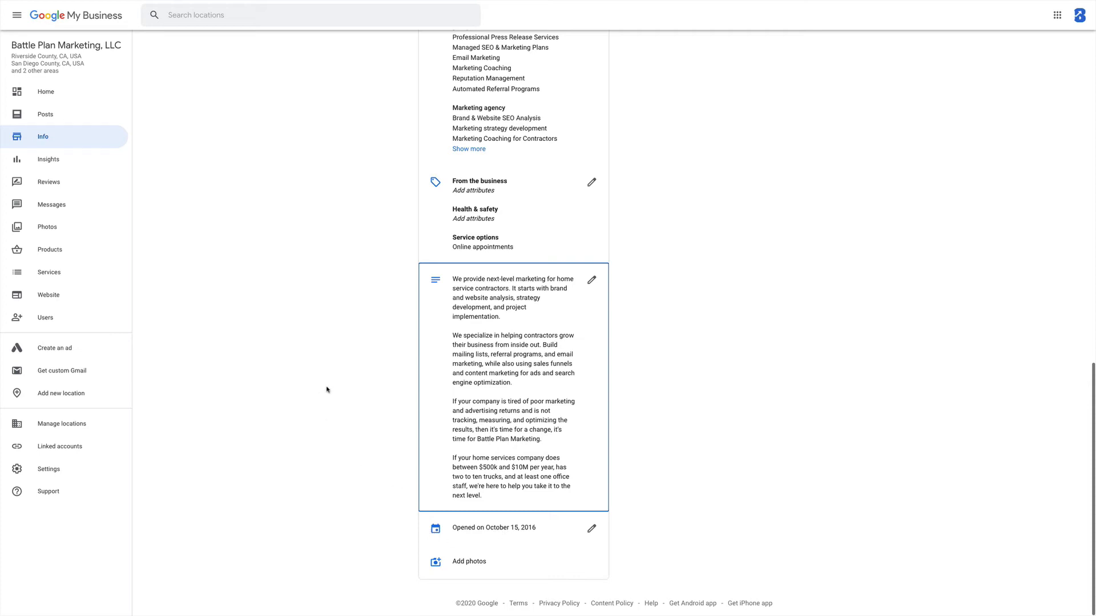
Check the Store code entry in the advanced information and cancel without entering a code
scroll(322, 386, "up", 10)
scroll(323, 386, "up", 1)
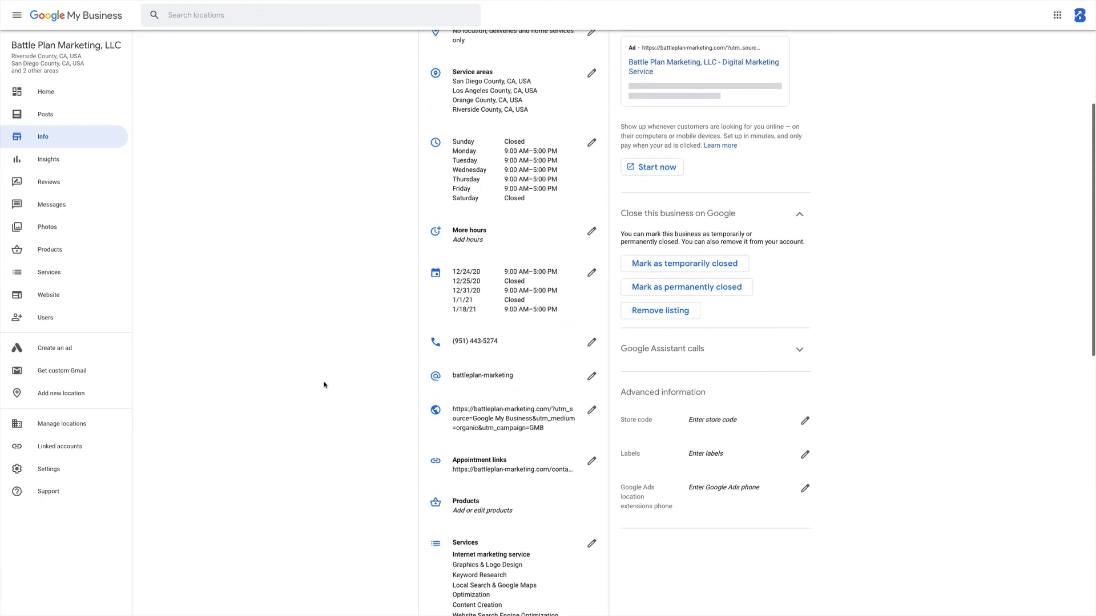
scroll(323, 386, "down", 1)
left_click(805, 422)
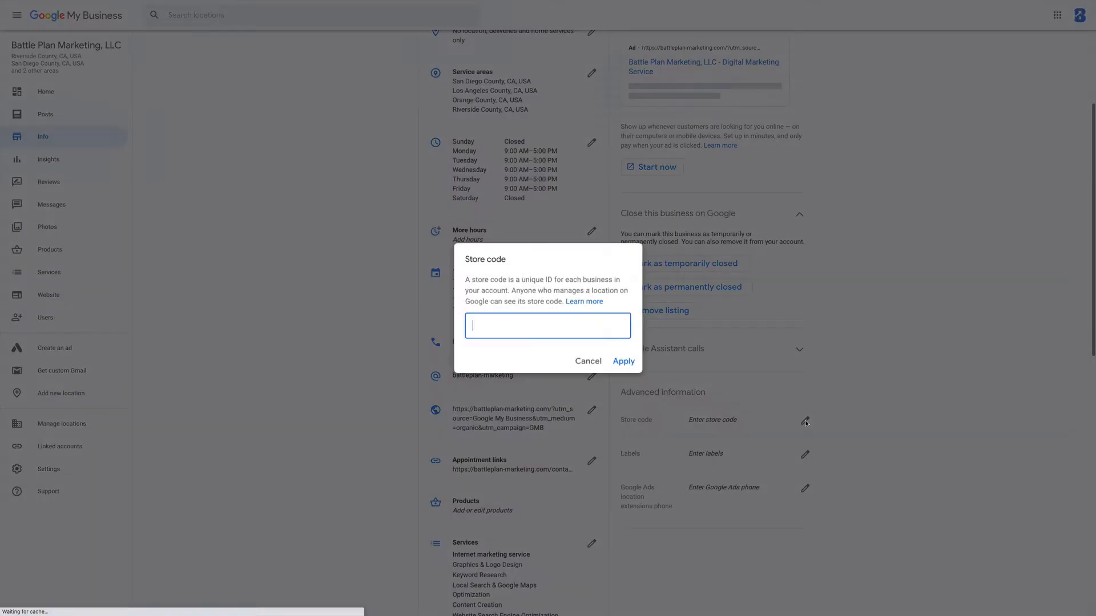
left_click(599, 364)
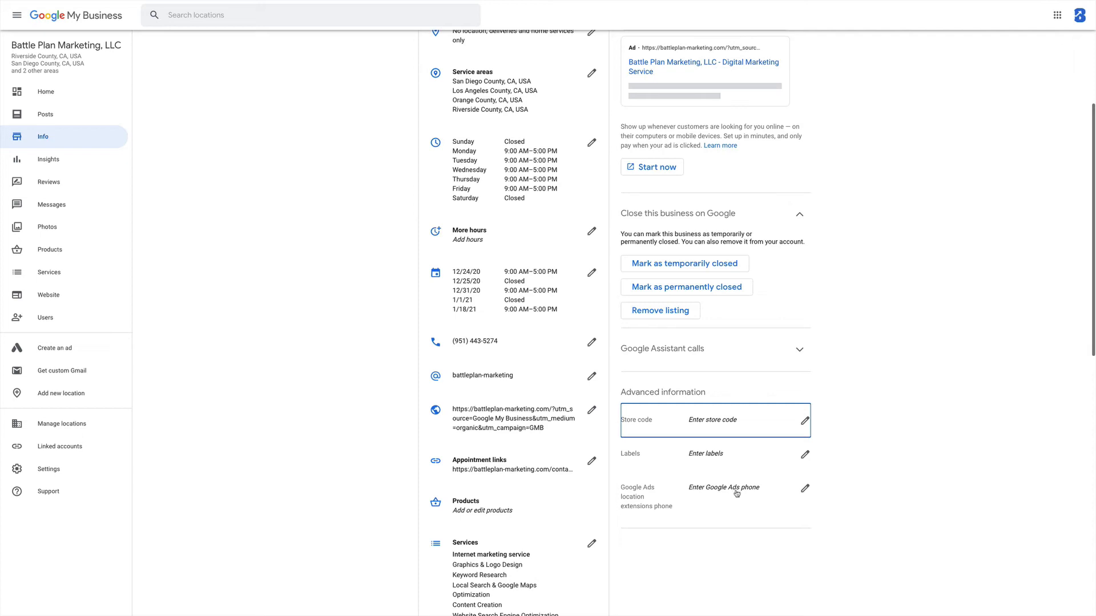
Check the customer reviews that haven't been replied to and view the Messages page
scroll(266, 193, "up", 3)
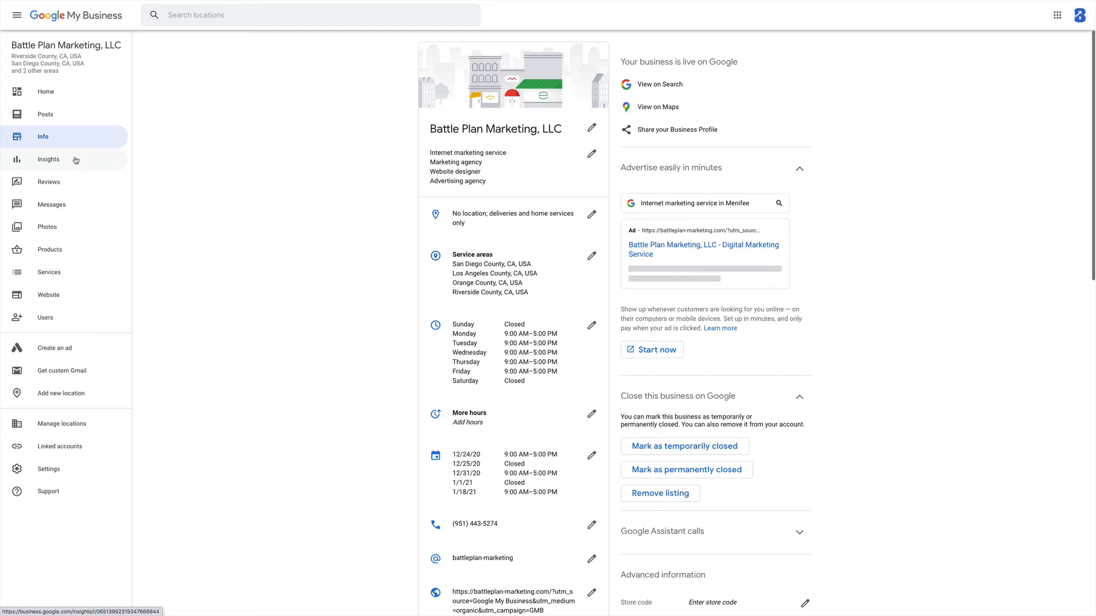
left_click(58, 185)
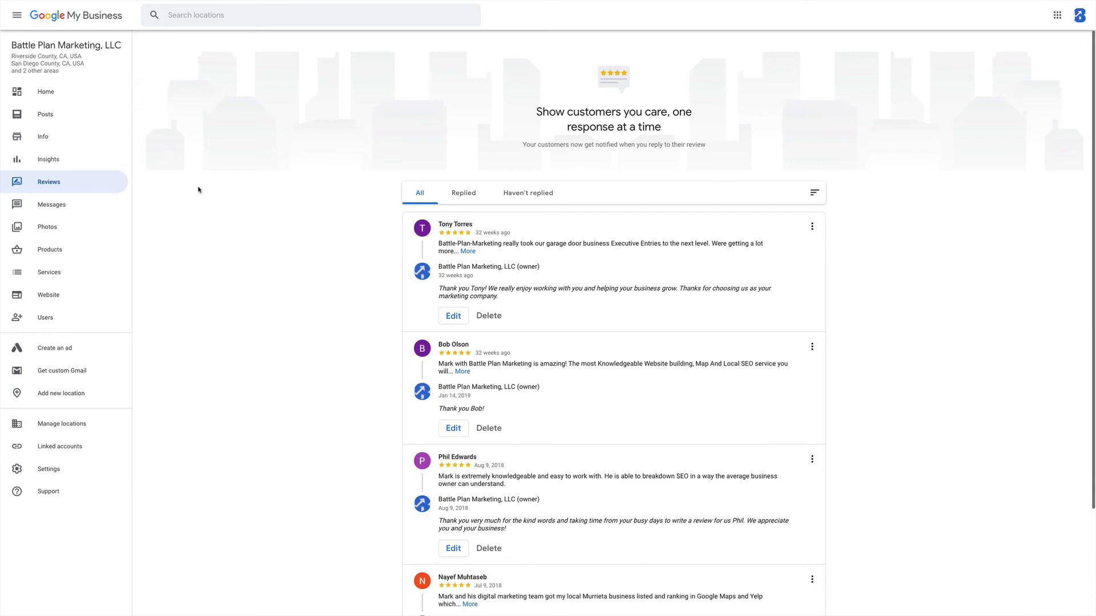
left_click(529, 193)
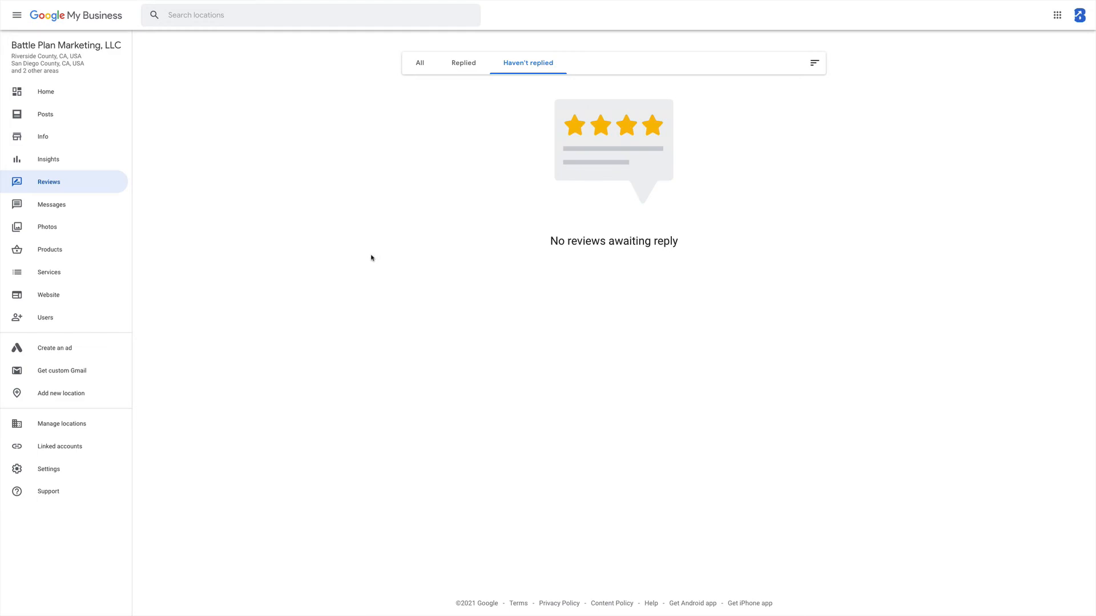
left_click(61, 206)
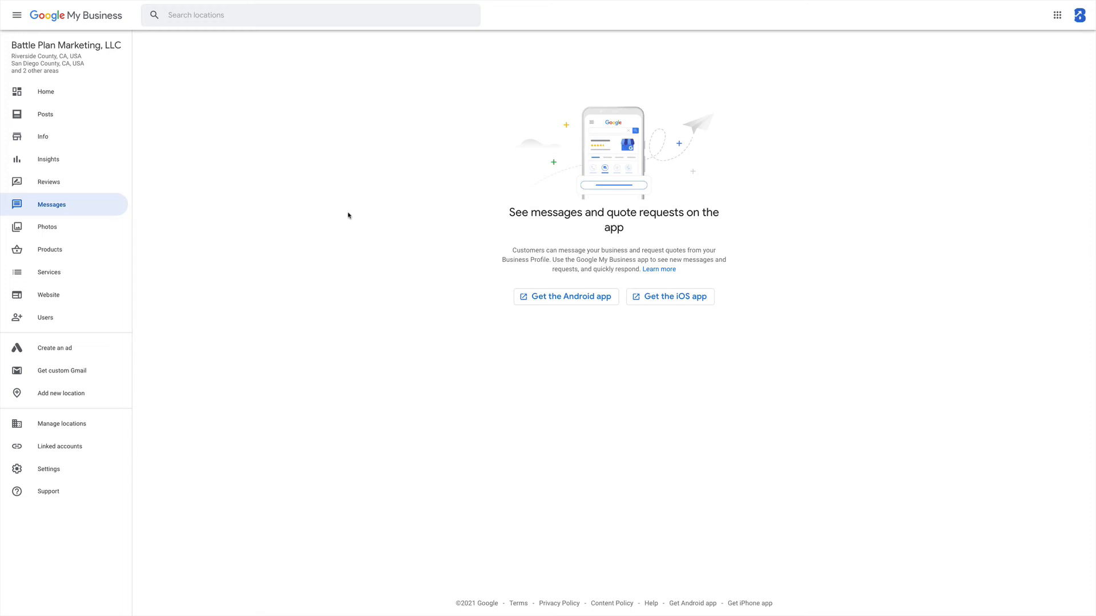
Browse the business photos and view the information of the Website Design & Development image
left_click(57, 230)
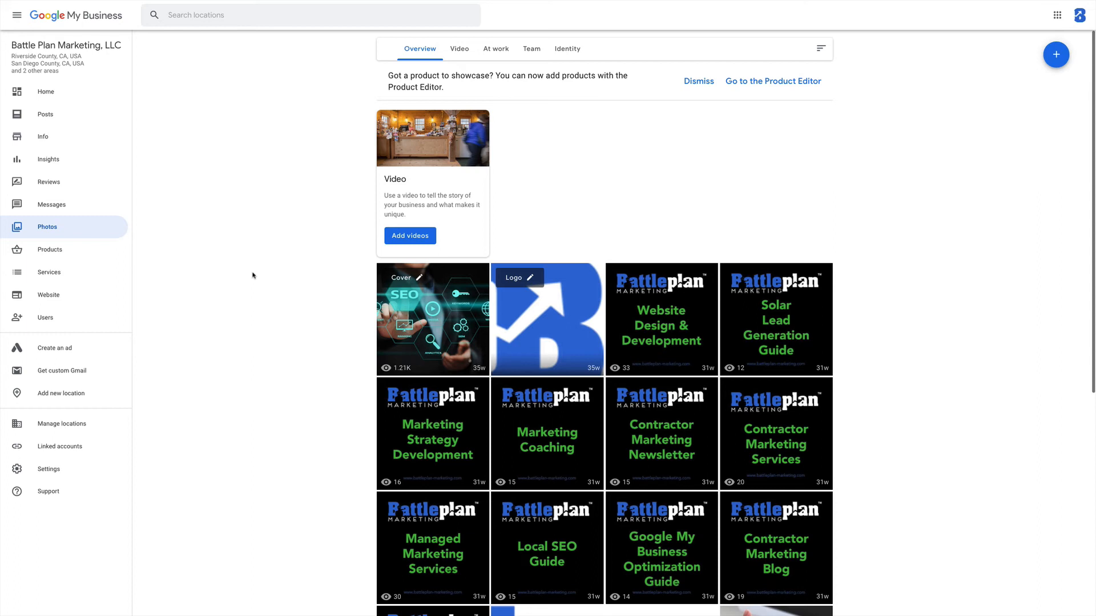
scroll(252, 275, "down", 1)
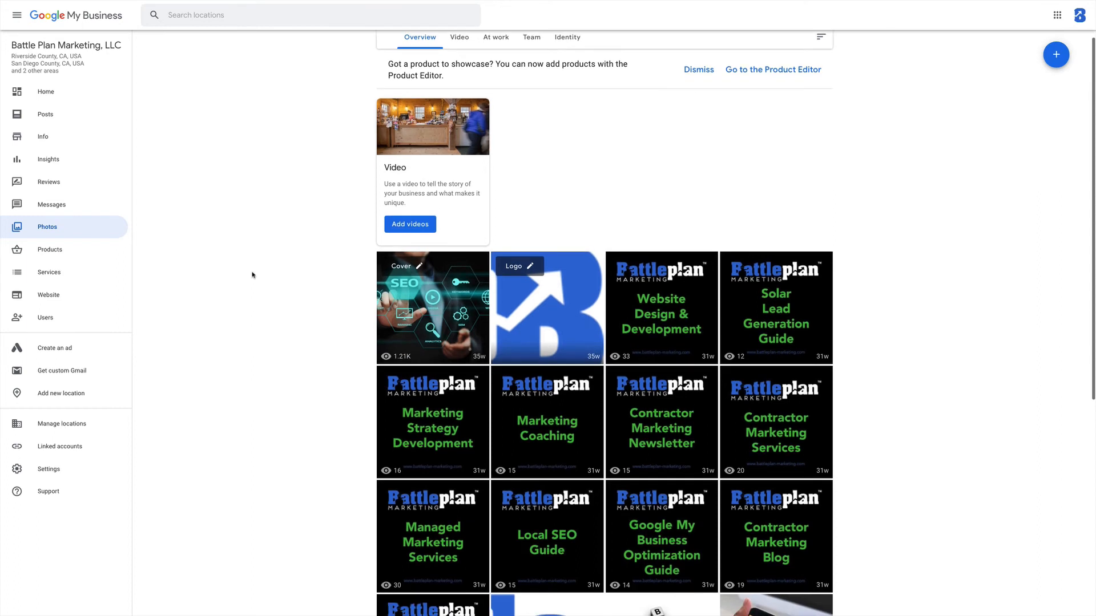
scroll(253, 276, "up", 1)
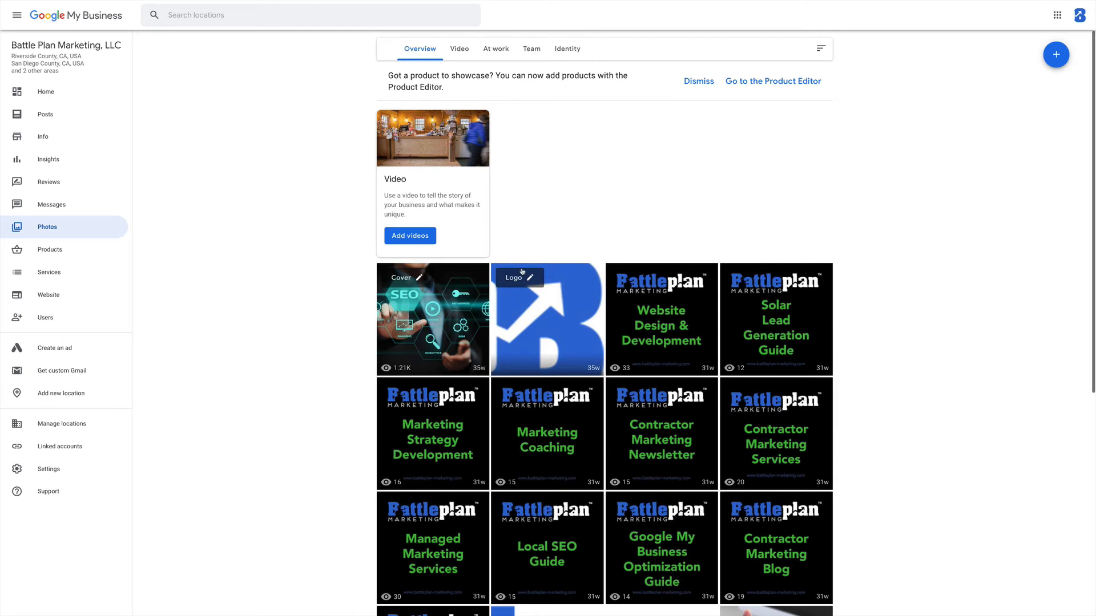
scroll(331, 311, "down", 1)
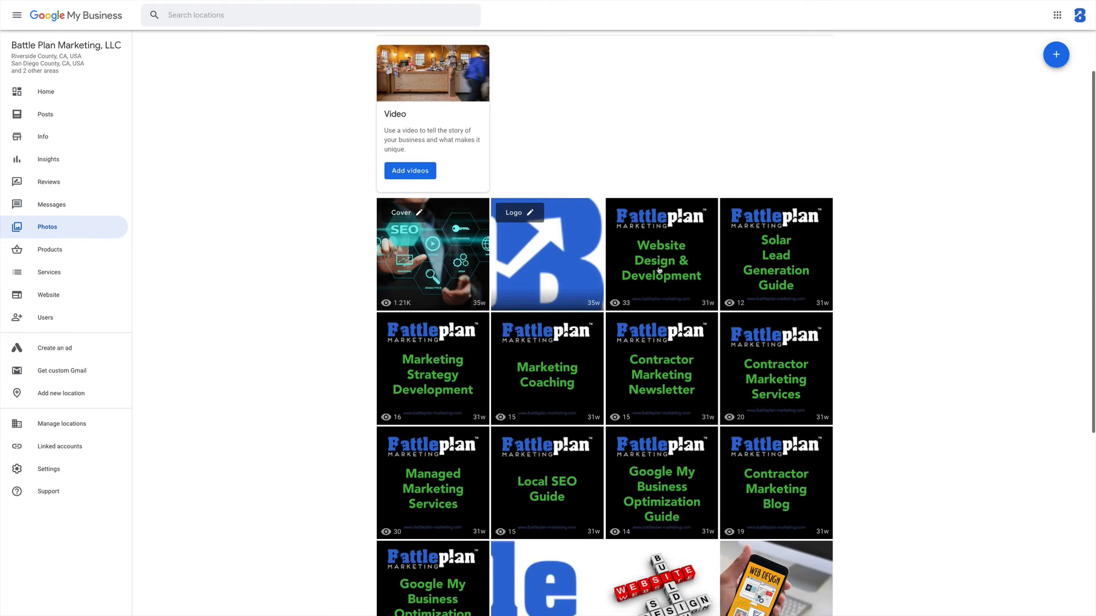
scroll(659, 270, "down", 4)
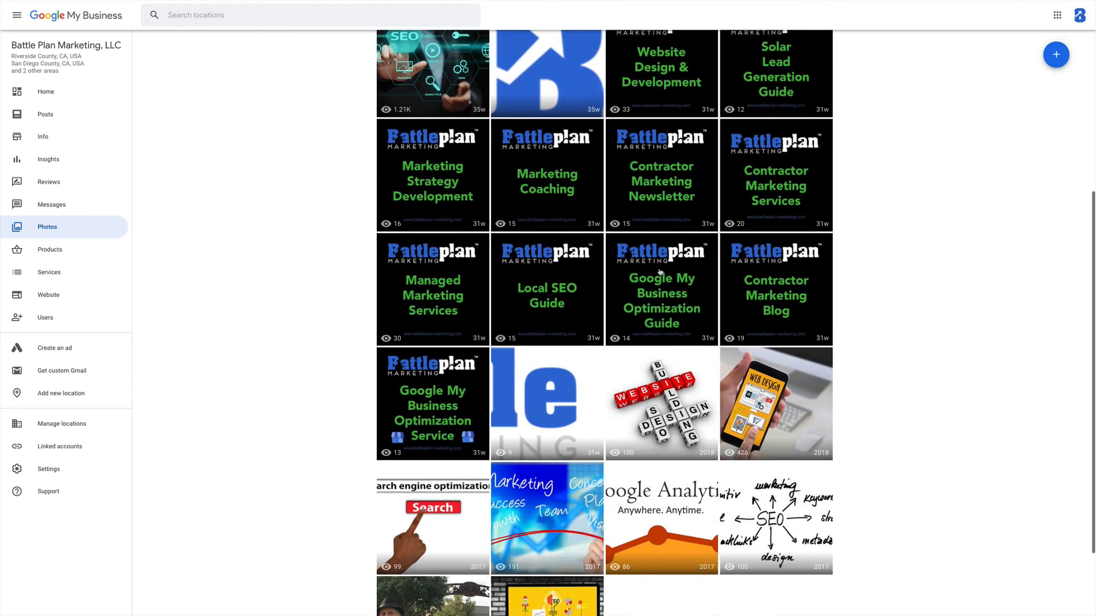
scroll(665, 210, "up", 2)
left_click(665, 210)
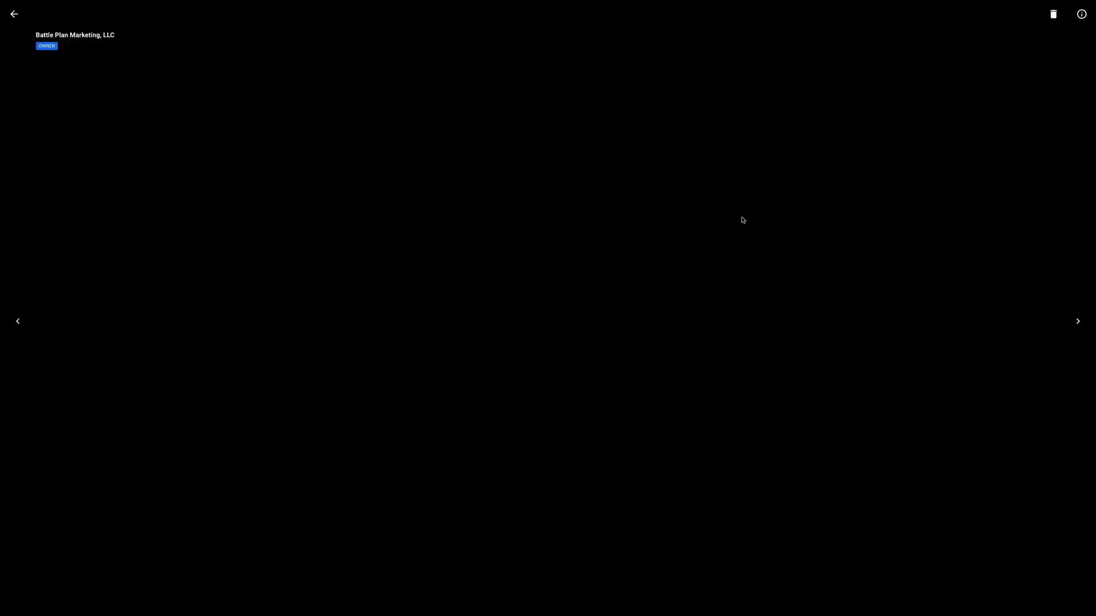
left_click(1082, 14)
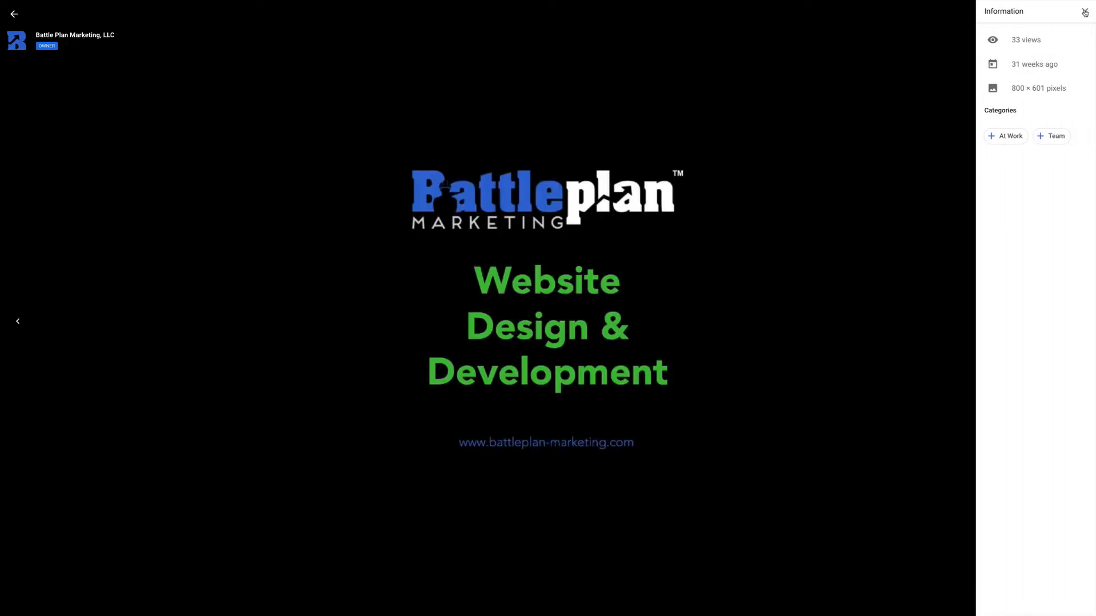
Assign the At Work category to the Website Design & Development photo, leave it and open the services list
left_click(1007, 137)
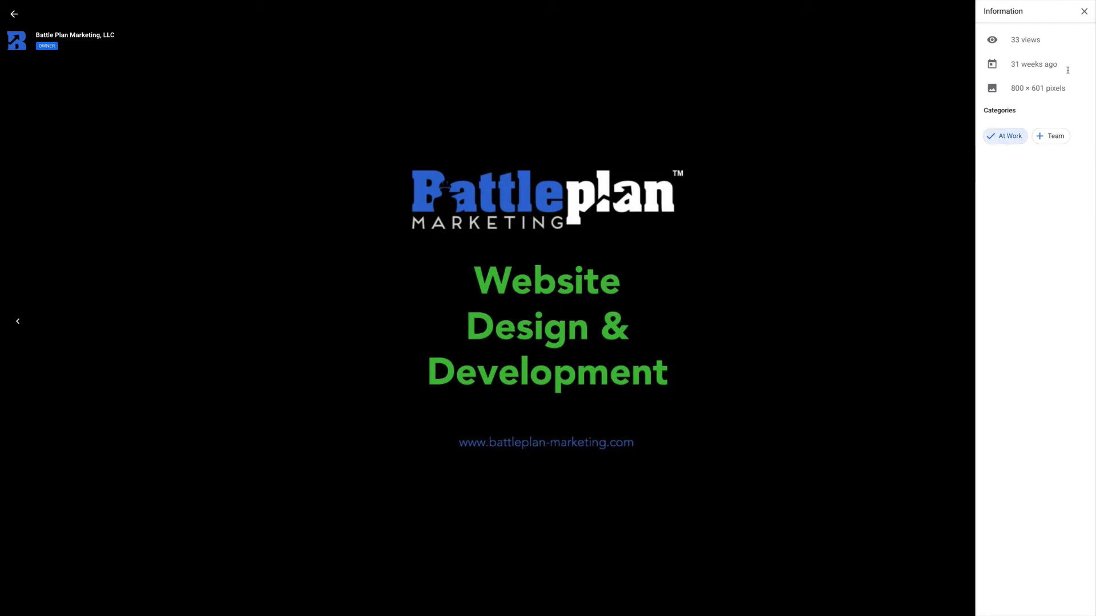
left_click(1081, 14)
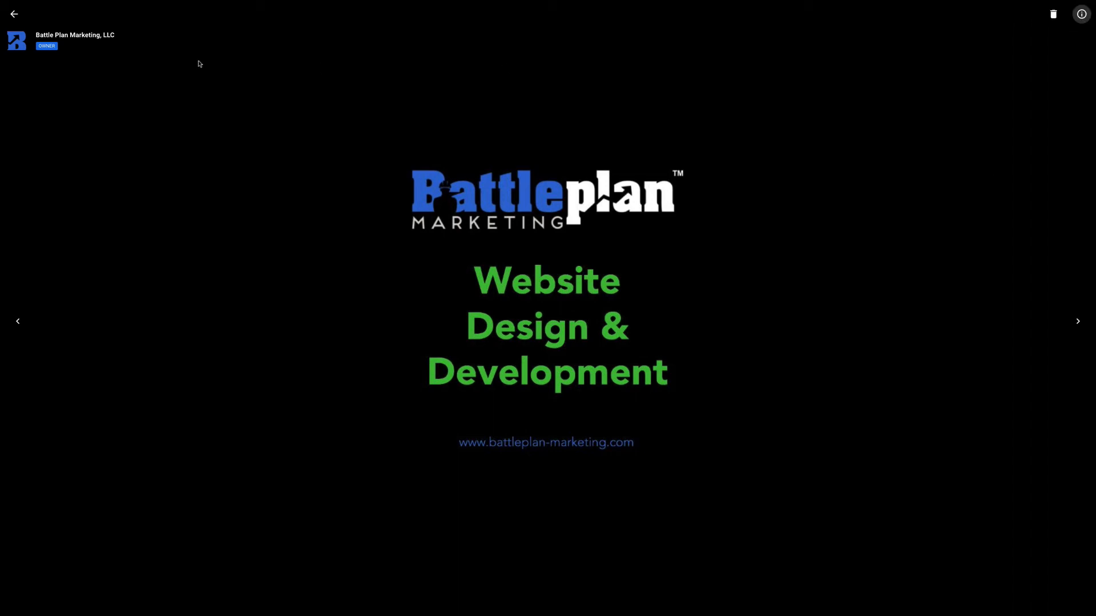
left_click(14, 14)
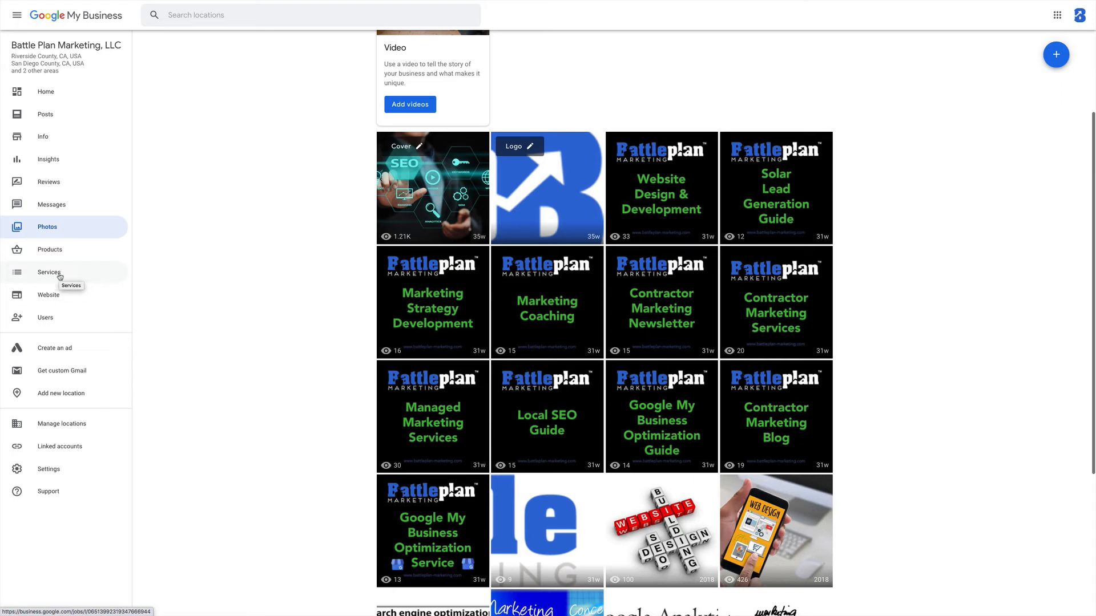
left_click(51, 138)
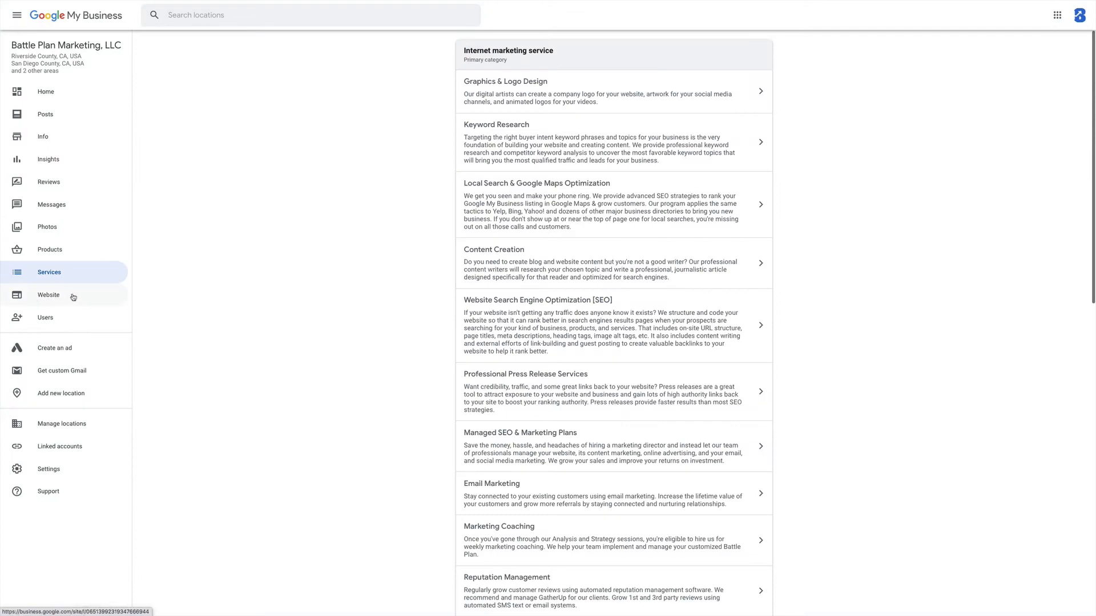
Open the business website editor, preview the Noble, Spring, Plum Harvest, Retro and Cream Soda themes, and keep Azure
left_click(48, 296)
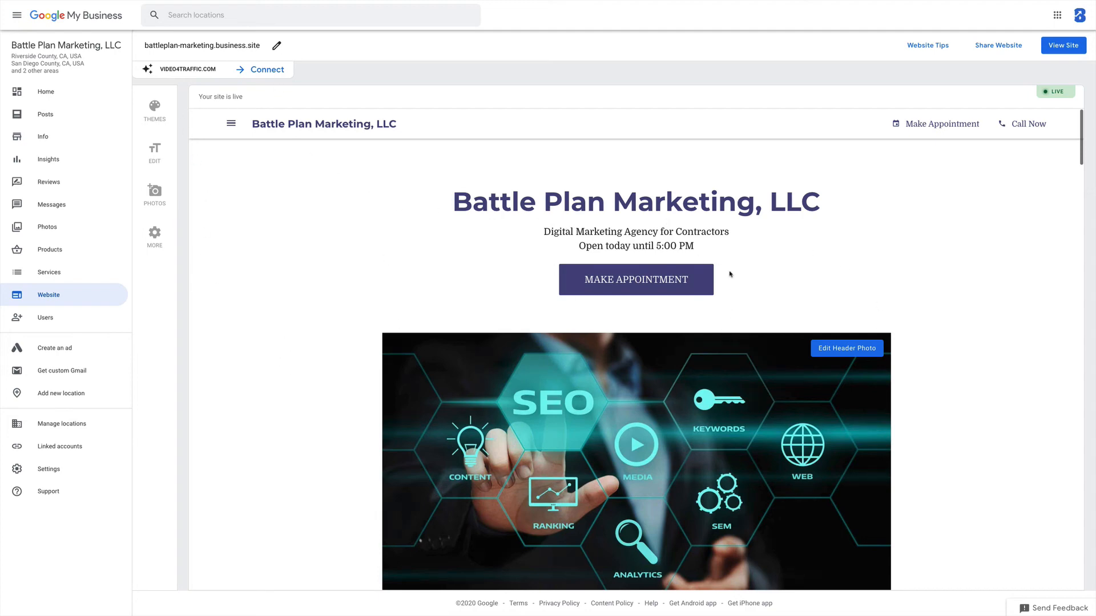
left_click(152, 111)
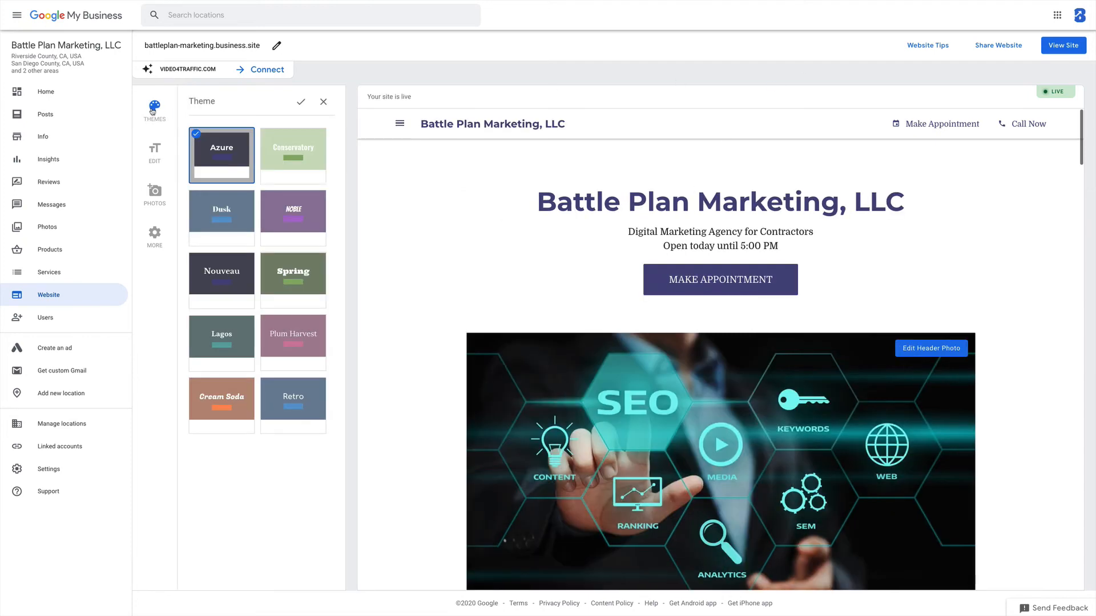
left_click(305, 221)
left_click(312, 276)
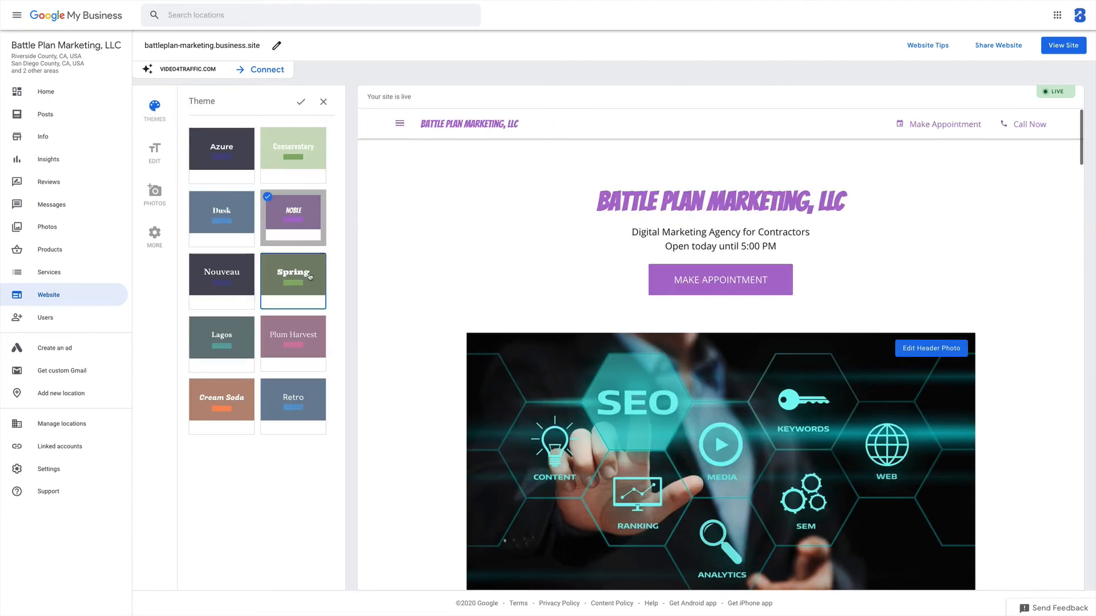
left_click(302, 340)
left_click(300, 398)
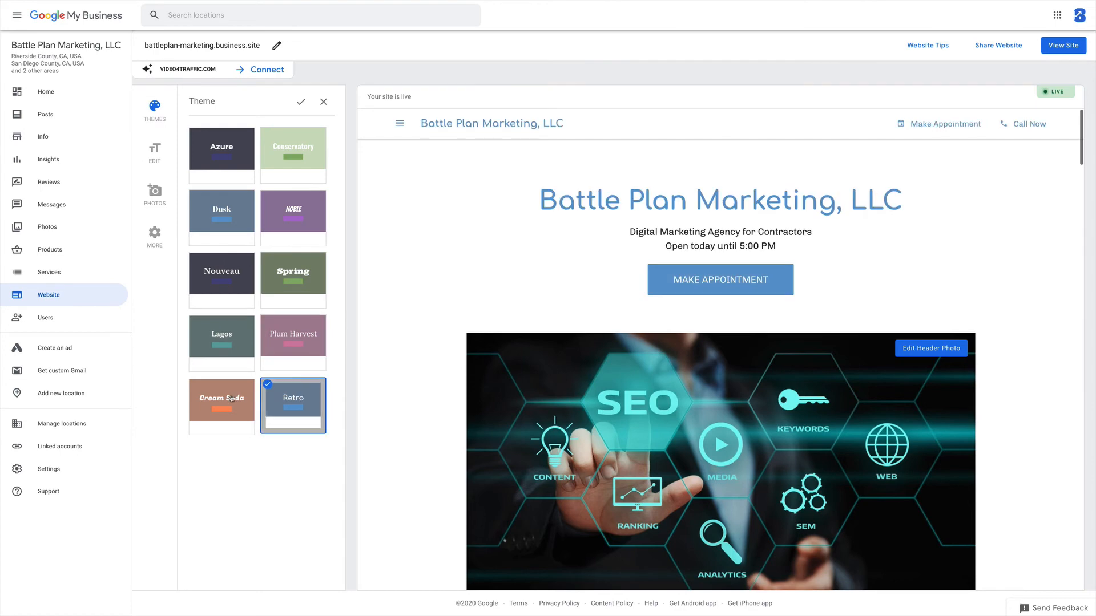
left_click(231, 398)
left_click(229, 157)
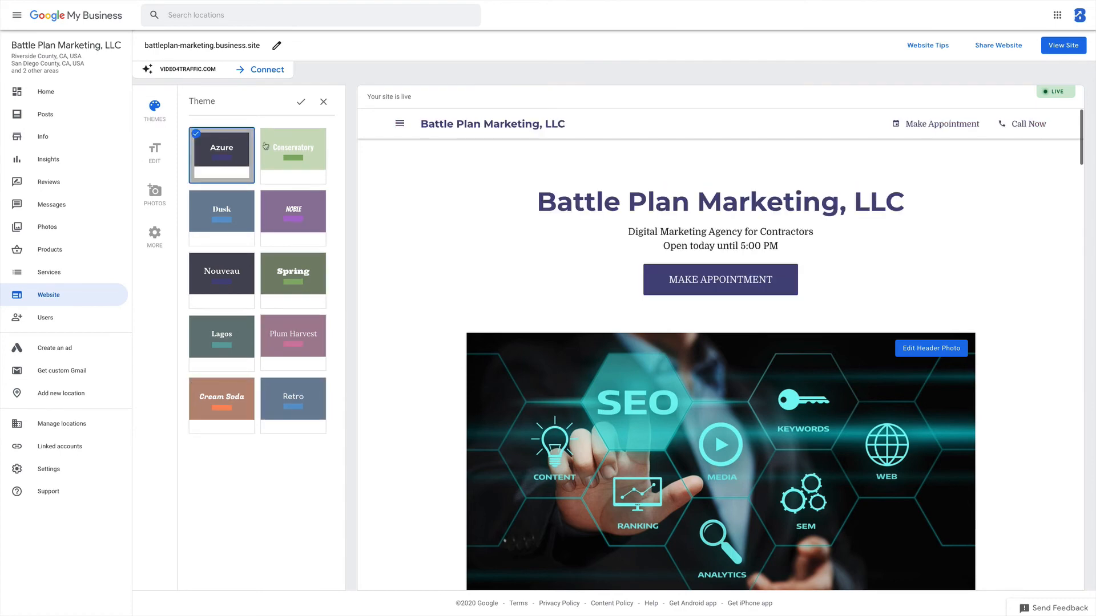
left_click(301, 103)
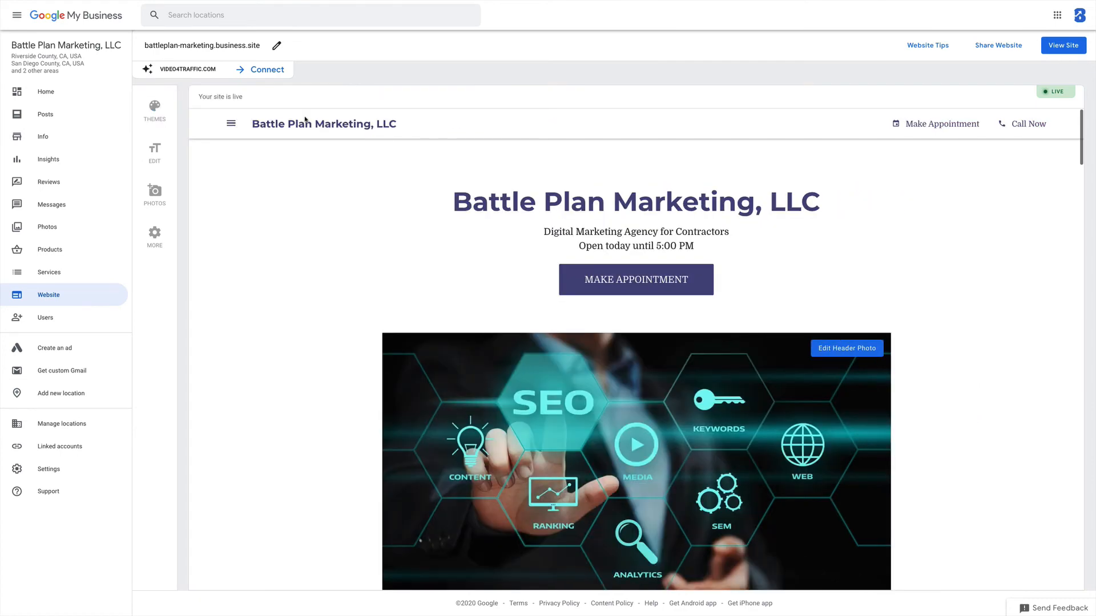
left_click(154, 151)
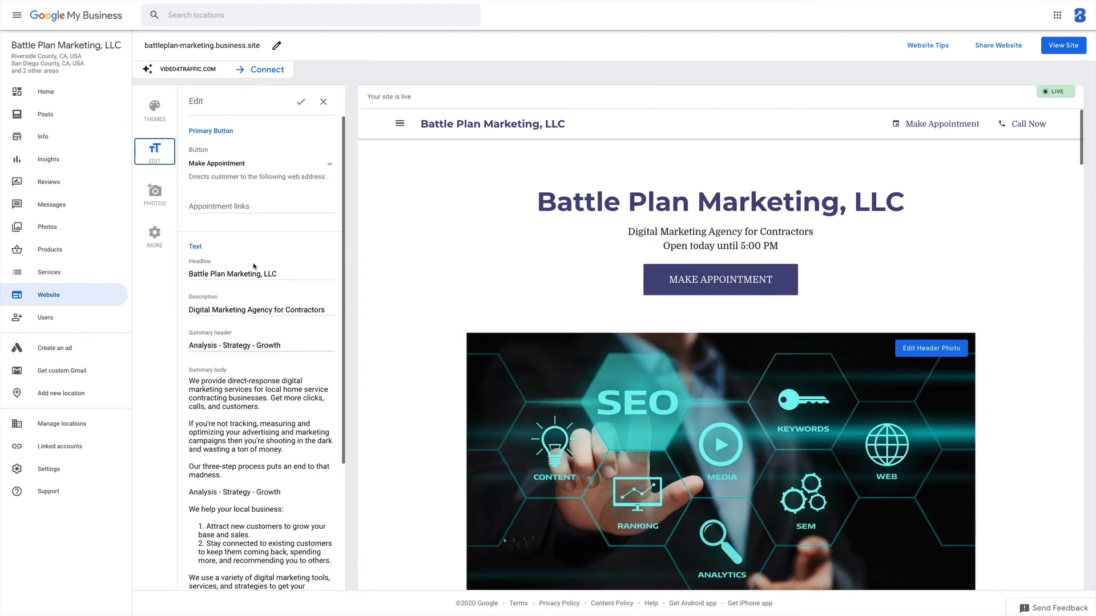
left_click(273, 207)
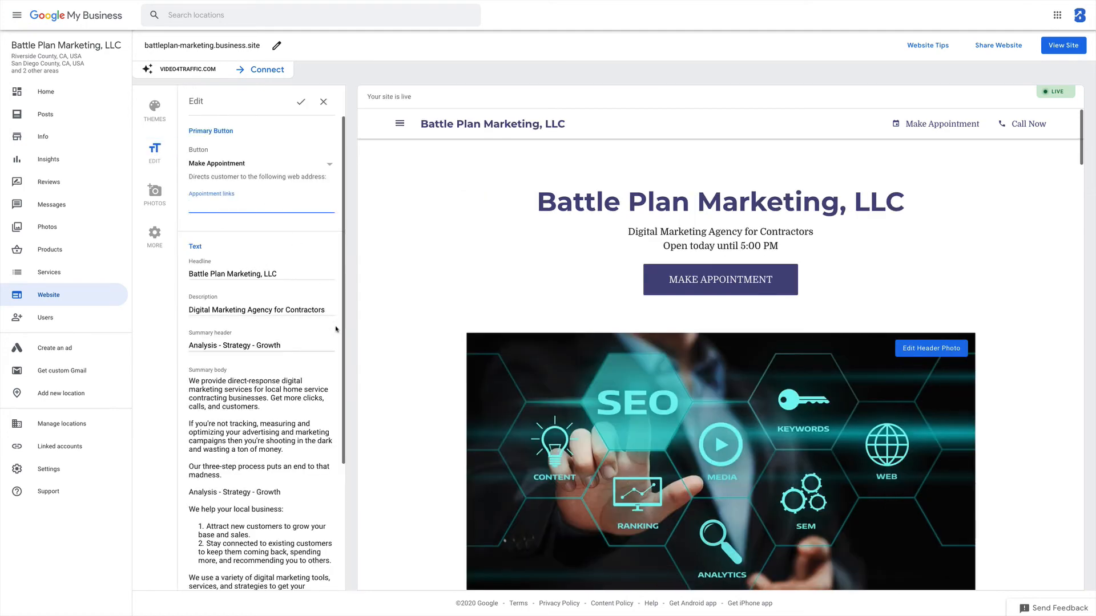
scroll(331, 338, "down", 1)
scroll(332, 338, "down", 3)
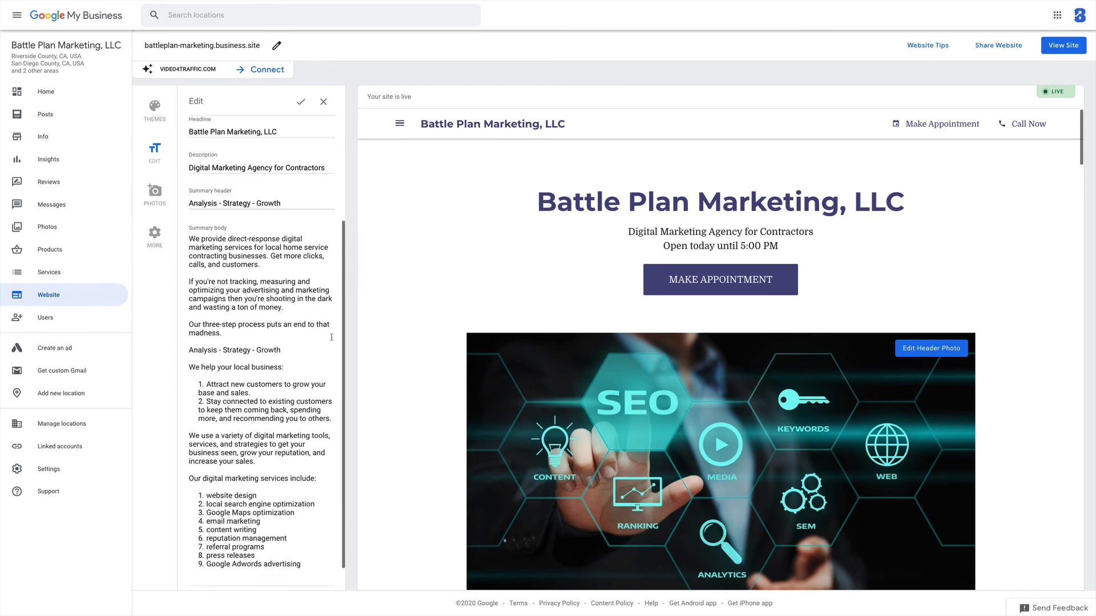
scroll(323, 352, "up", 4)
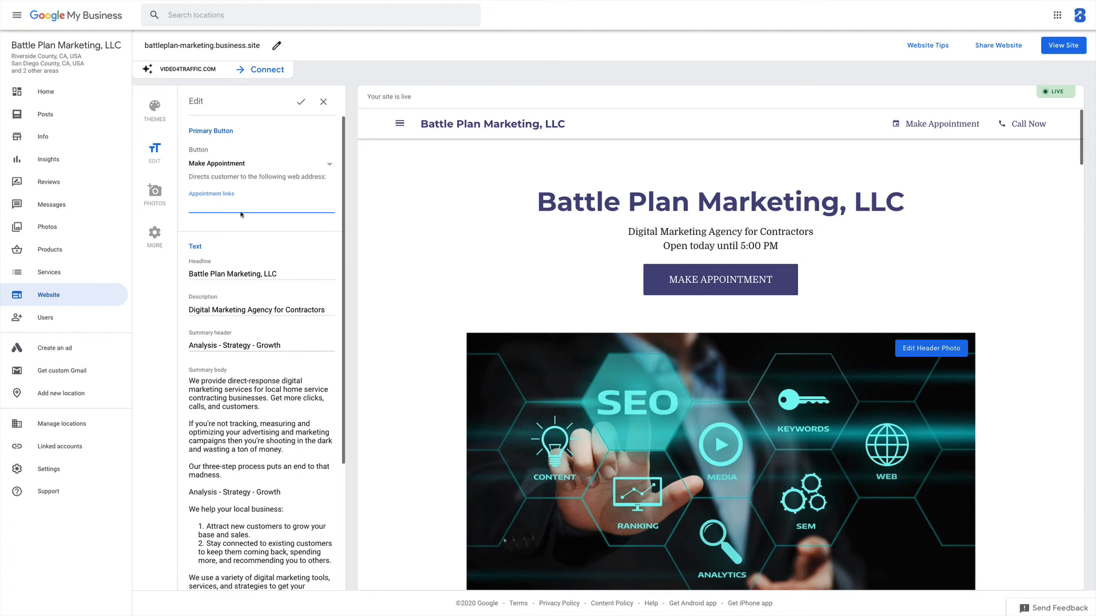
scroll(684, 373, "down", 1)
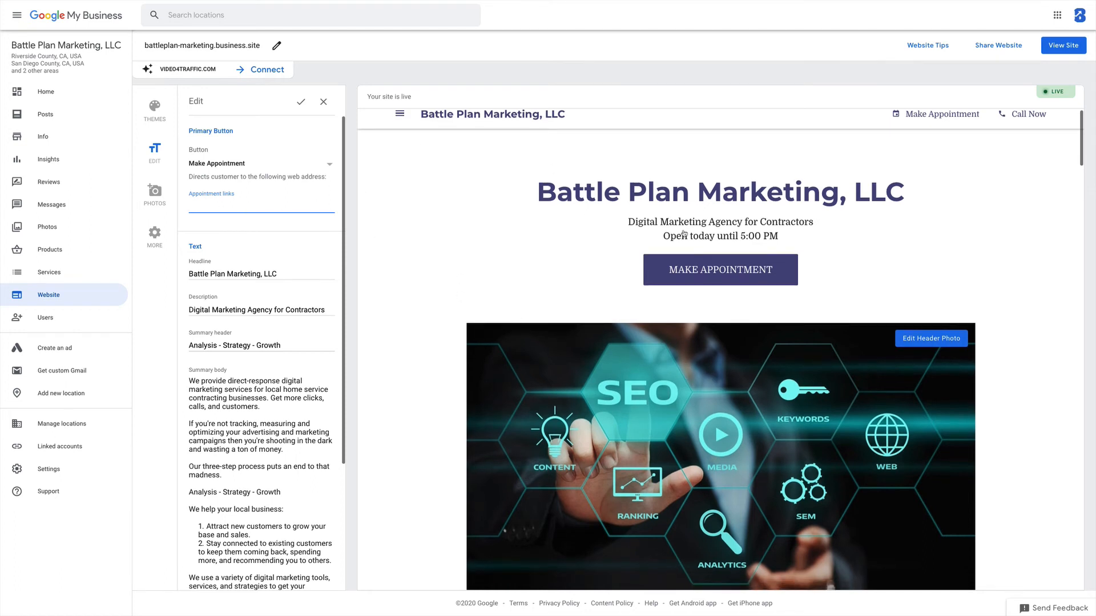
scroll(683, 233, "up", 1)
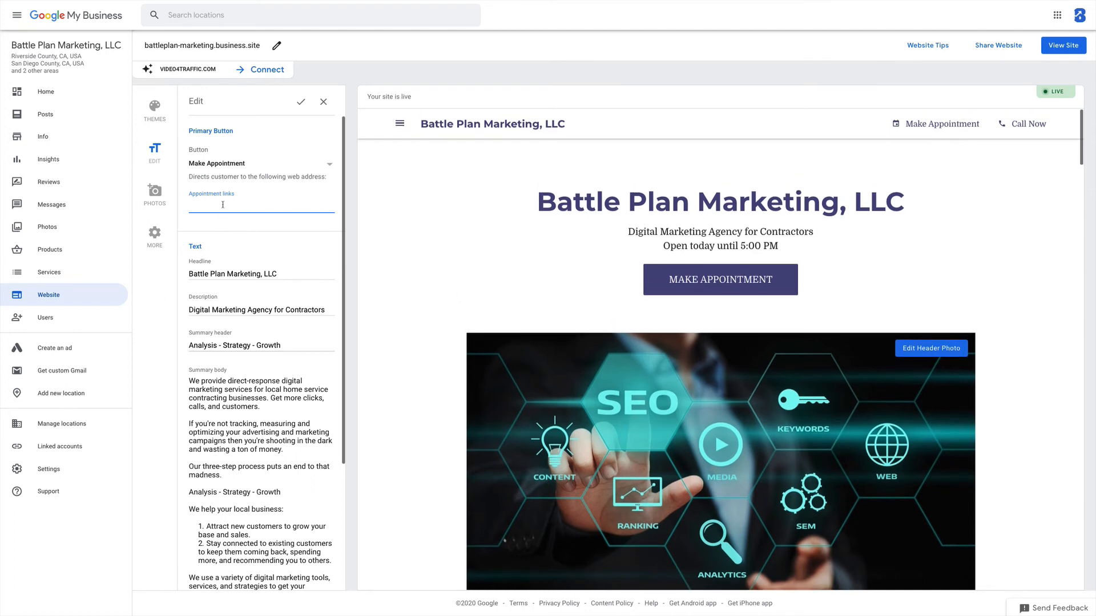
type("ttps://battleplan-marketing.com/co")
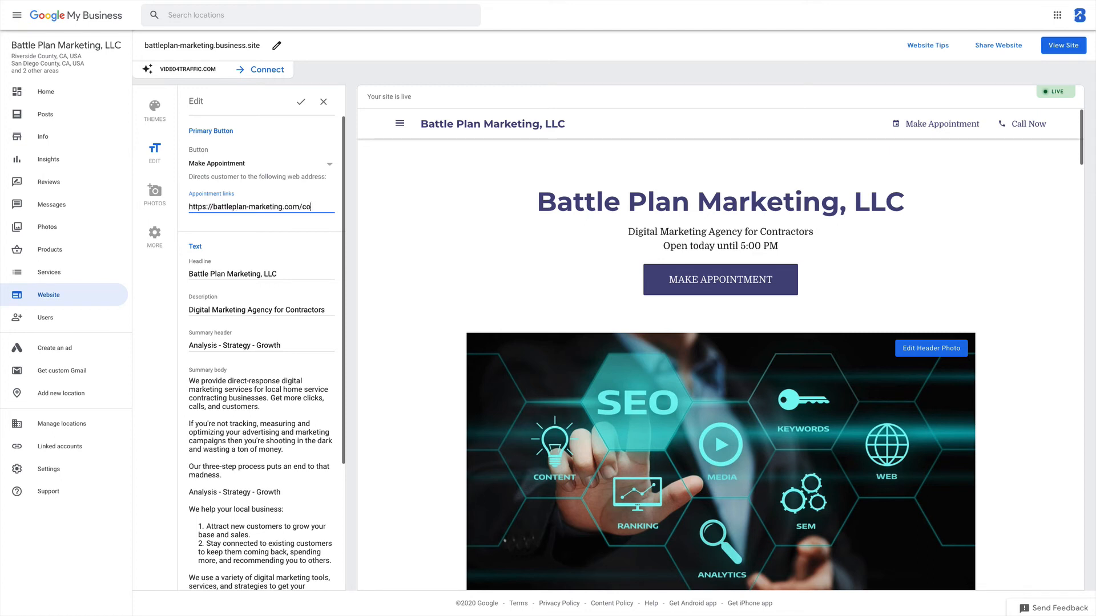
type("ntact-us/")
Review the website's headline, description, summary text and posts preview, save the edits and close the text editing
left_click(258, 274)
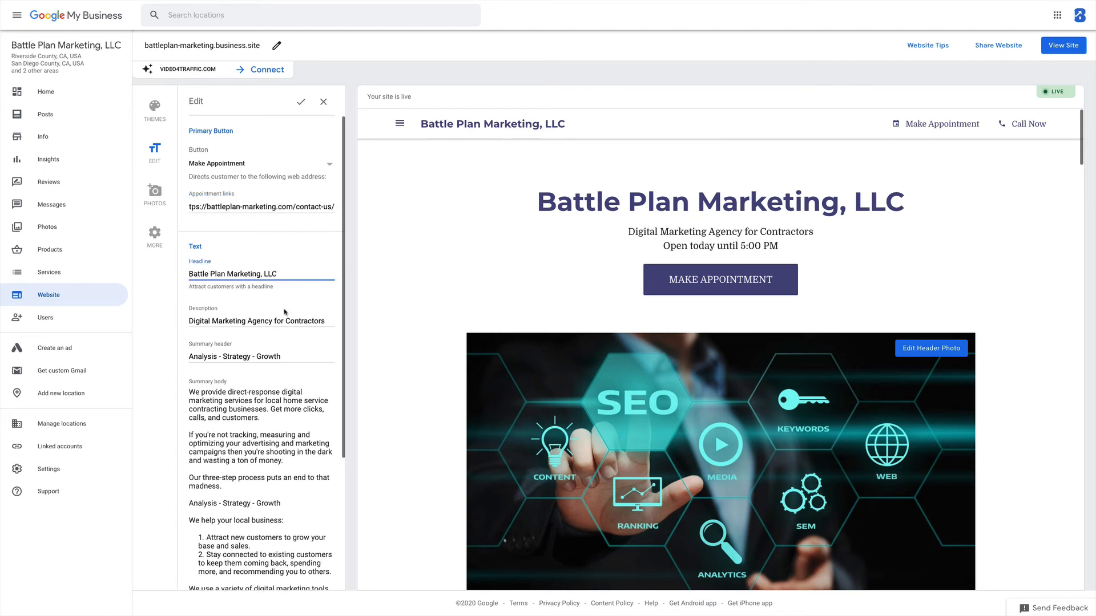
scroll(284, 312, "down", 3)
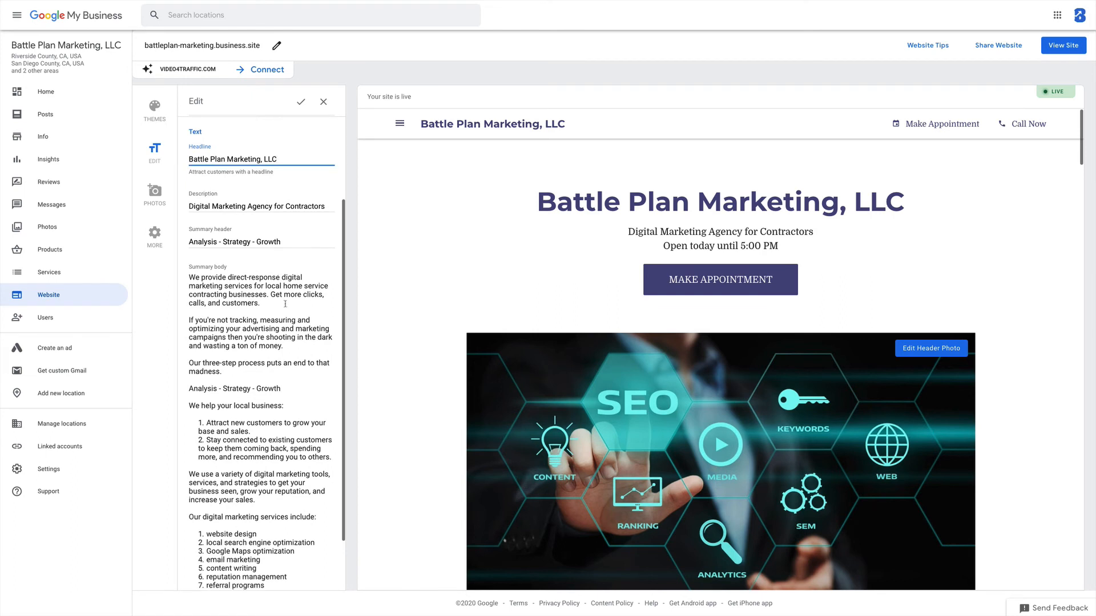
scroll(286, 304, "down", 1)
scroll(273, 281, "down", 1)
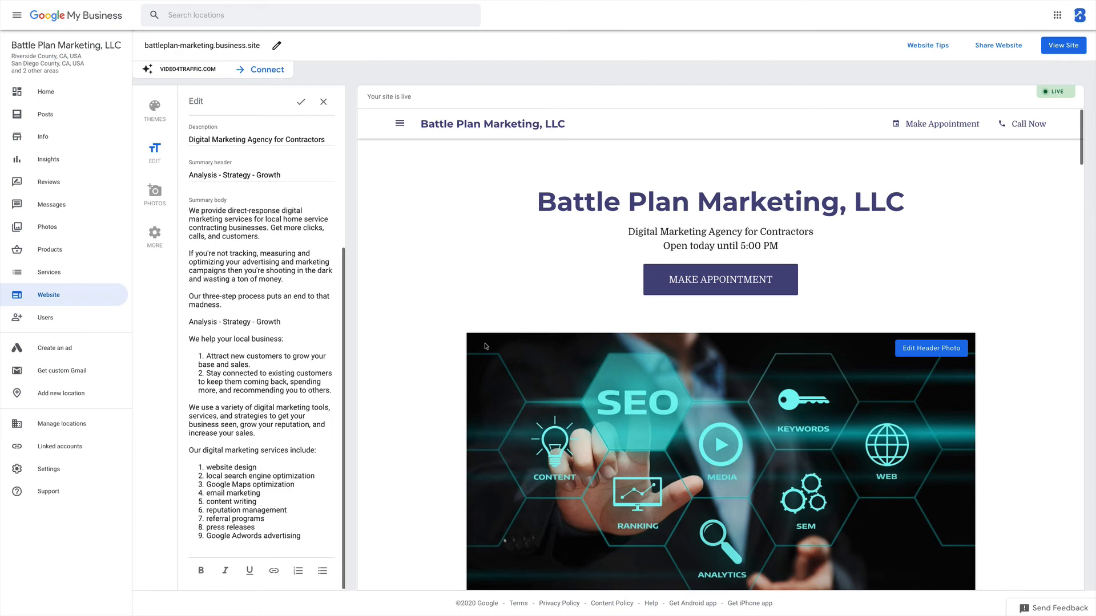
scroll(435, 389, "down", 10)
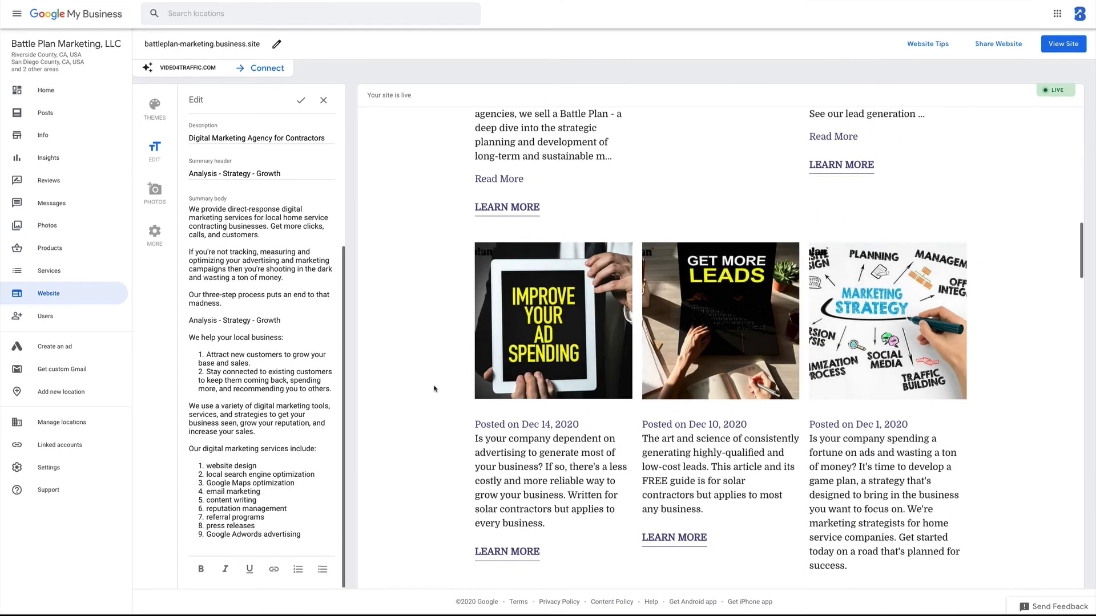
scroll(433, 389, "down", 7)
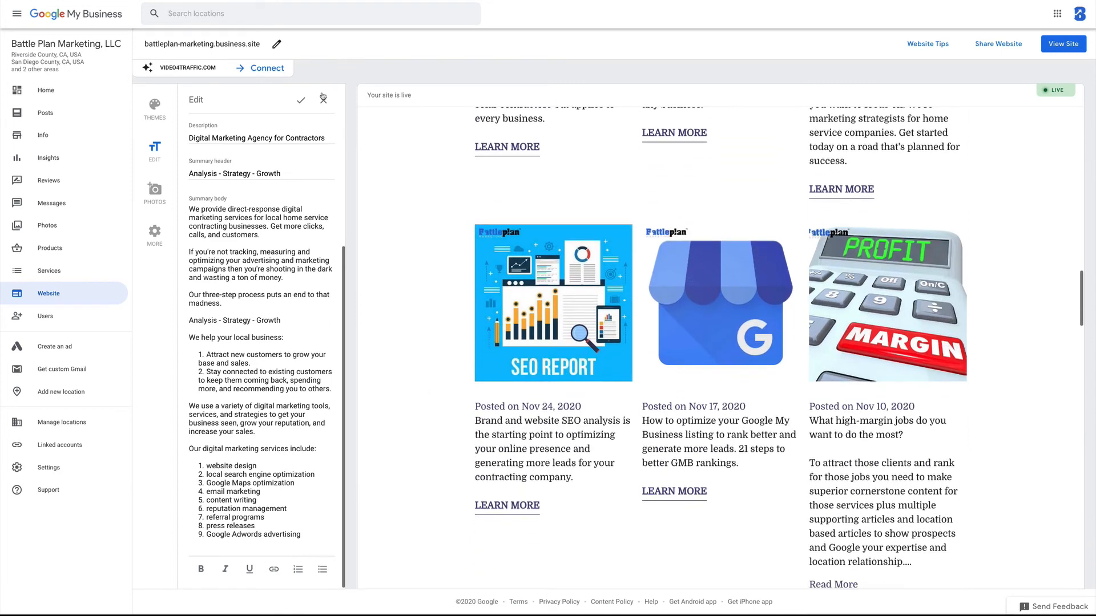
left_click(301, 101)
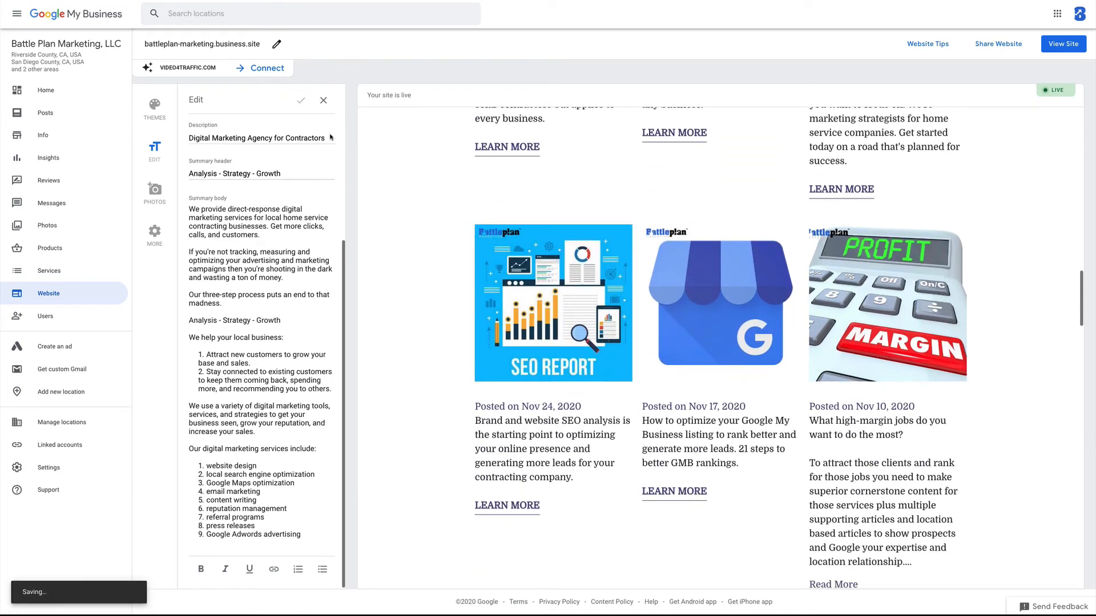
left_click(323, 101)
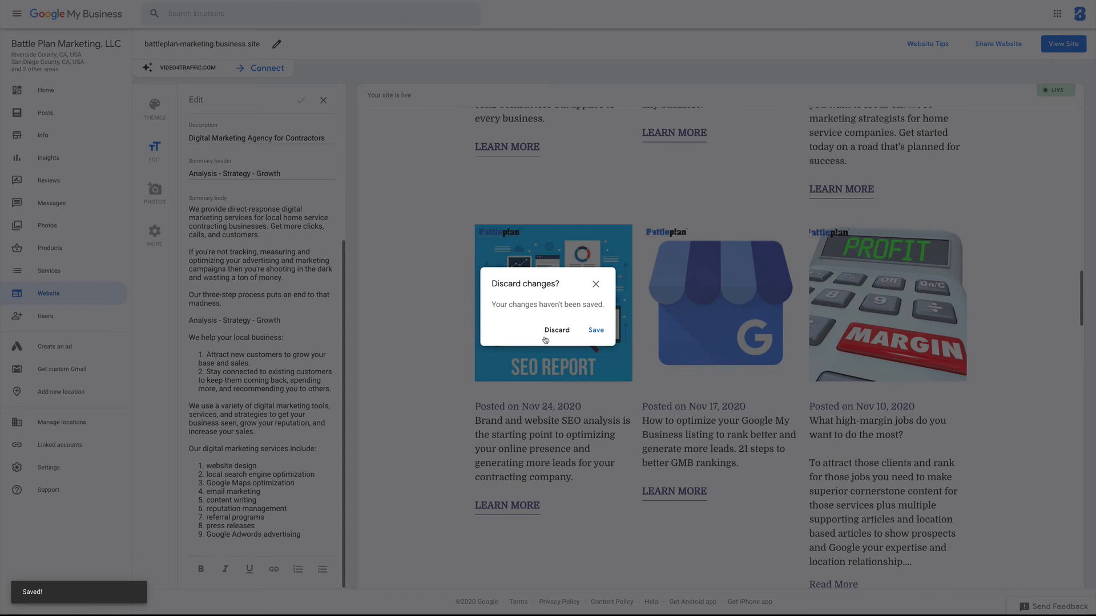
left_click(557, 334)
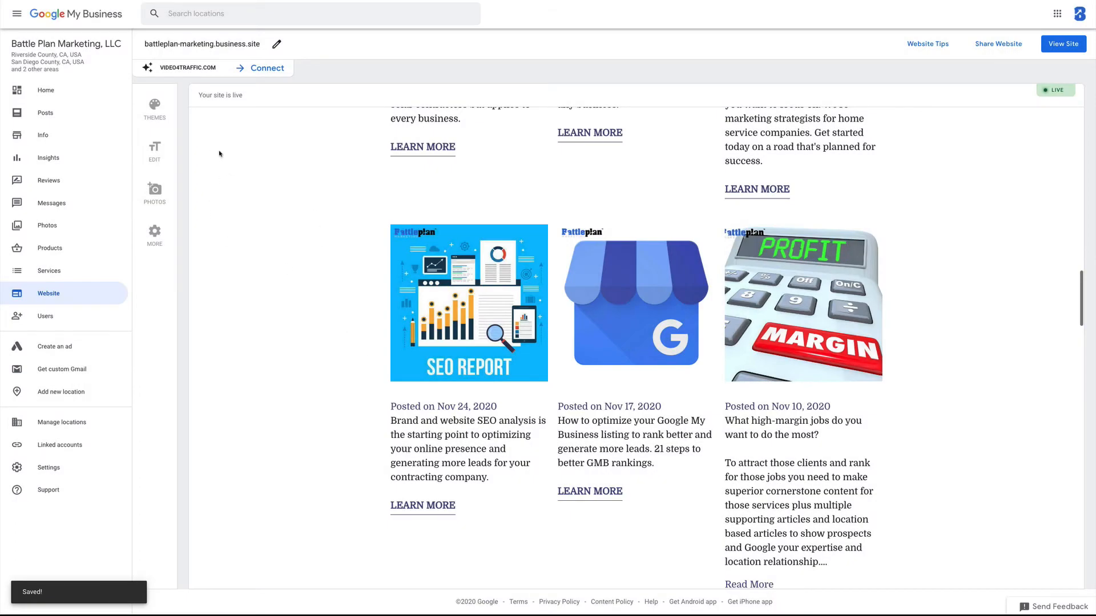
Examine the website preview from the header through the updates, testimonials and summary text to the gallery
scroll(285, 221, "up", 15)
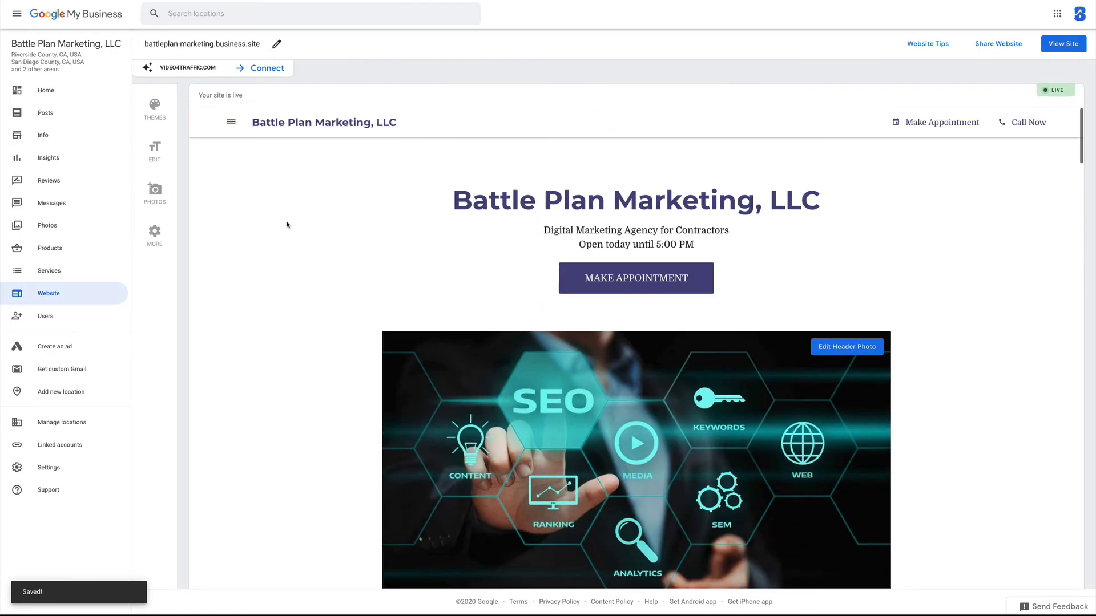
scroll(302, 344, "down", 1)
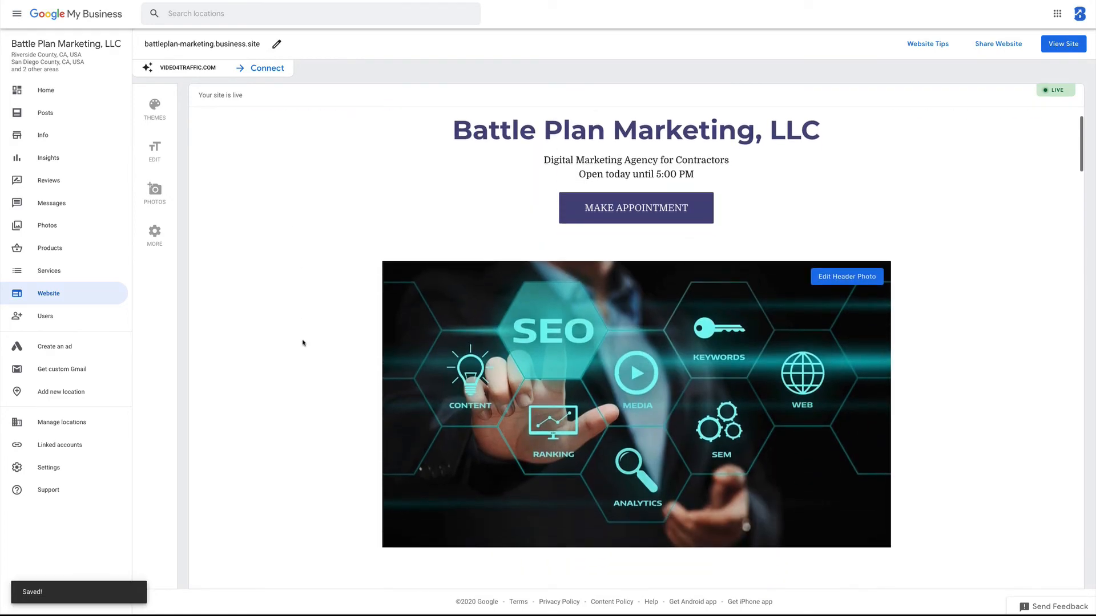
scroll(305, 341, "down", 6)
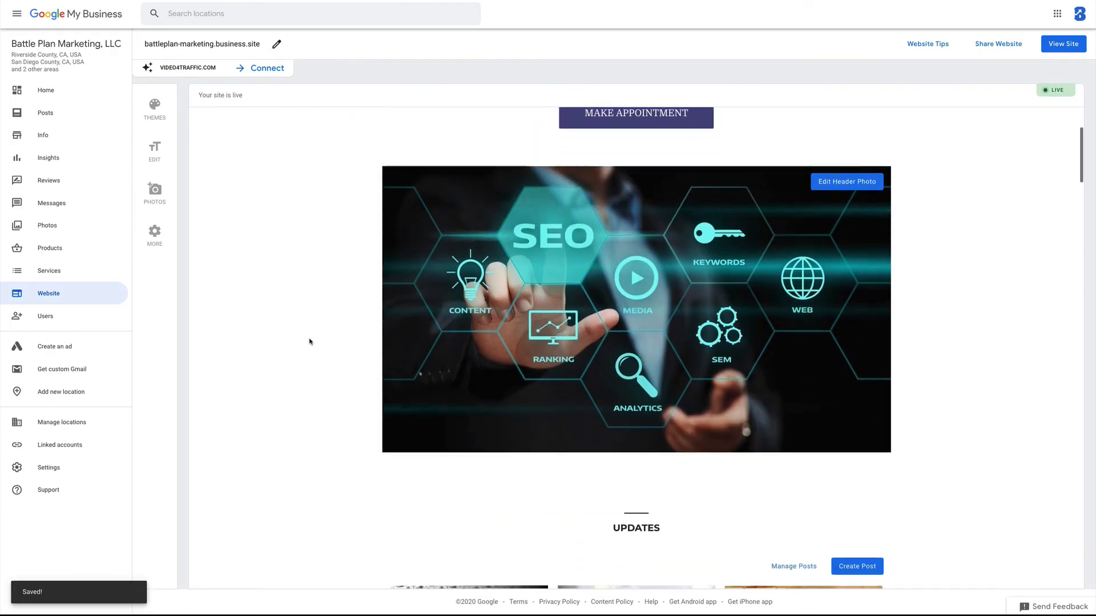
scroll(309, 341, "down", 1)
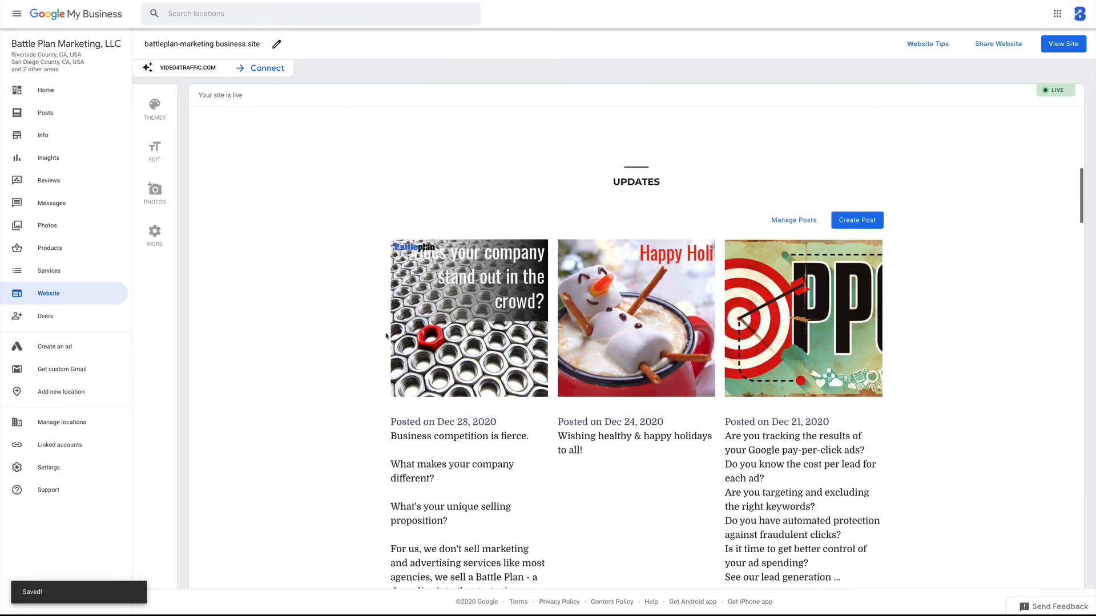
scroll(370, 381, "down", 16)
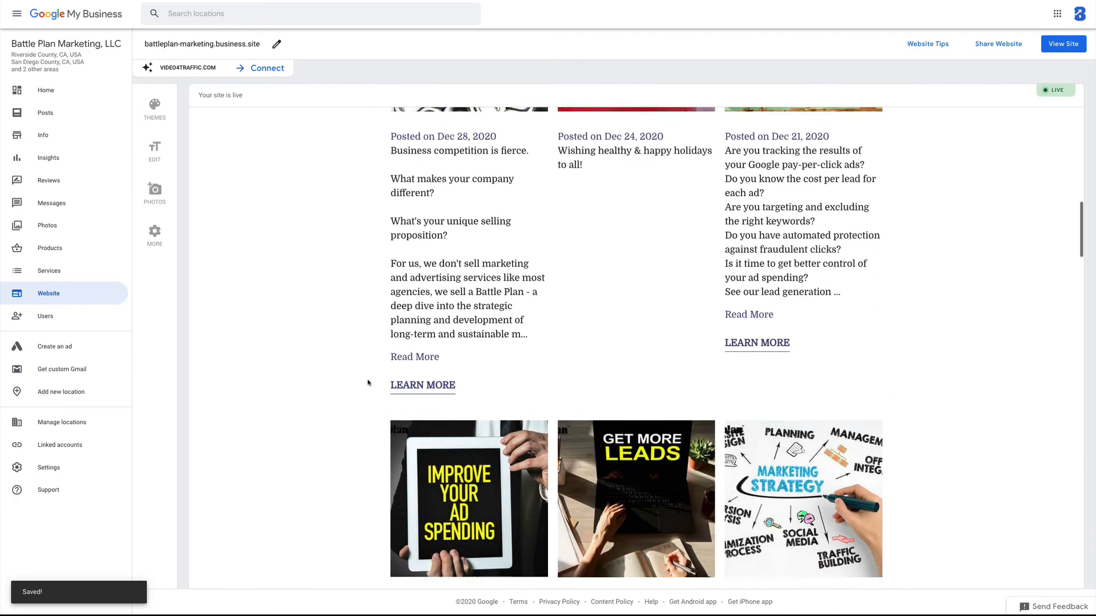
scroll(358, 388, "down", 8)
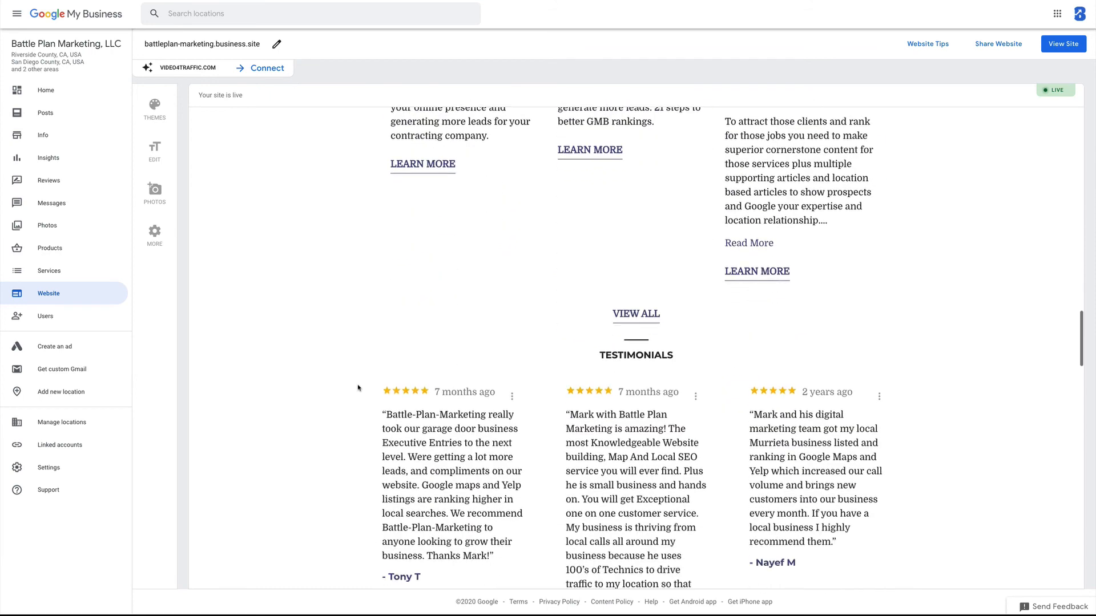
scroll(360, 345, "down", 13)
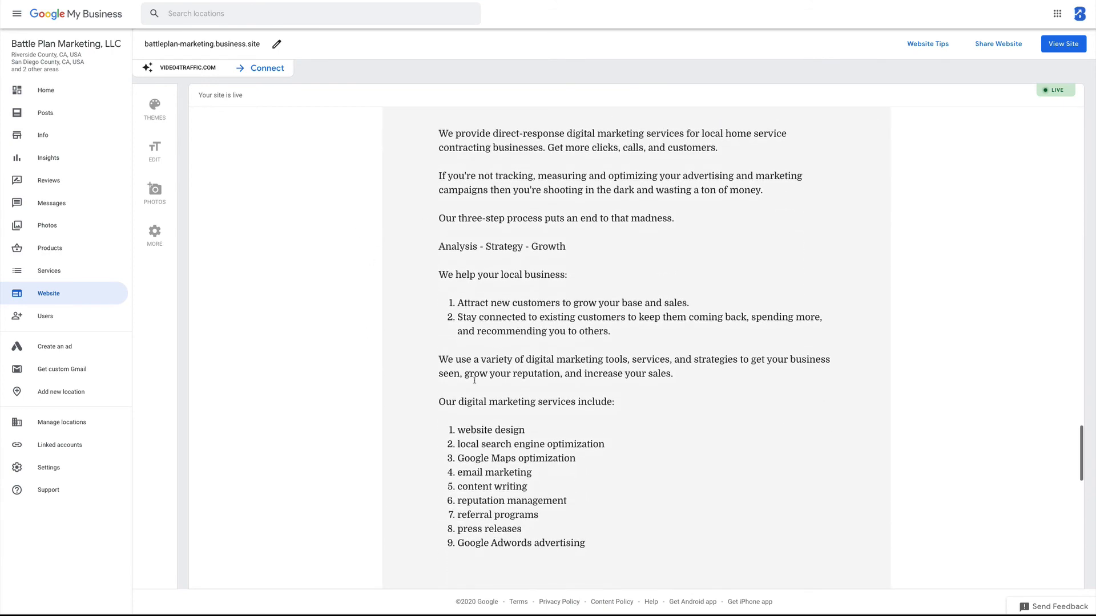
scroll(215, 164, "down", 1)
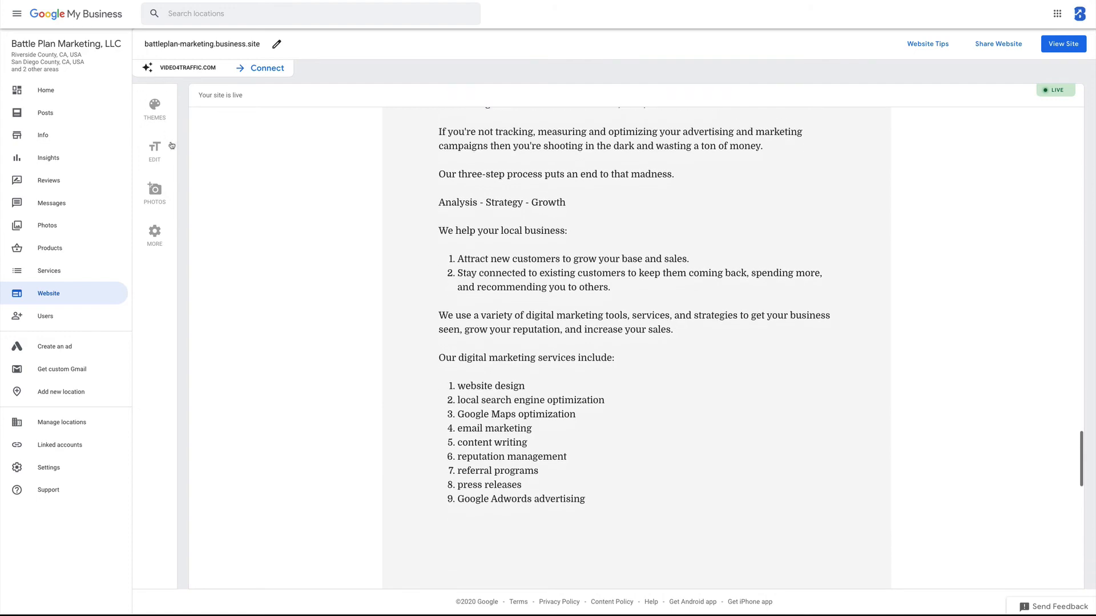
scroll(299, 329, "down", 1)
scroll(298, 329, "down", 3)
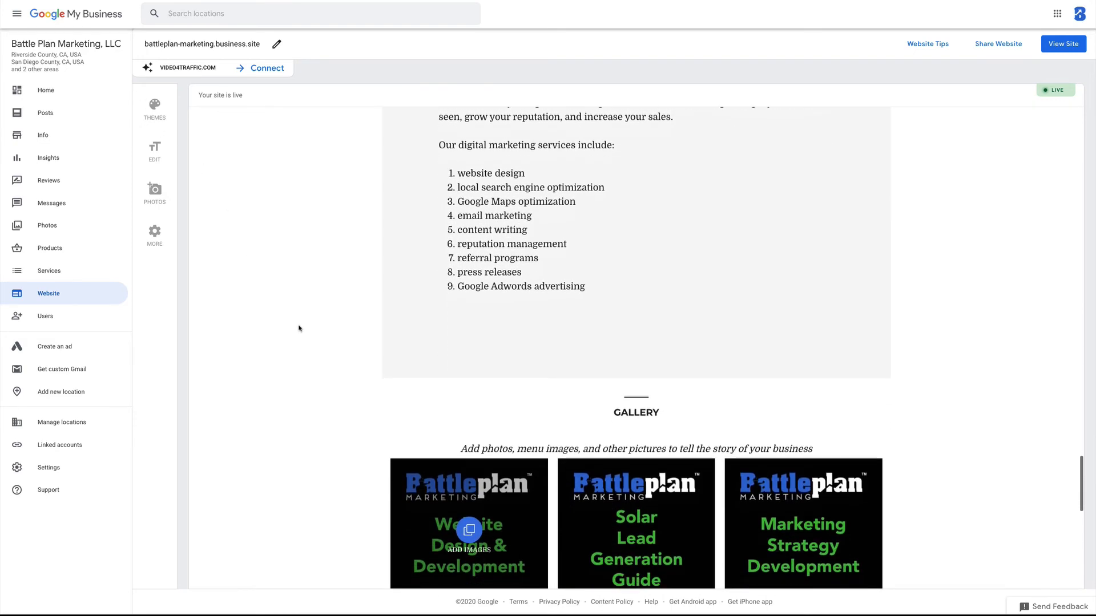
Open the website's text editing with its description and summary, and close it with the changes saved
left_click(154, 150)
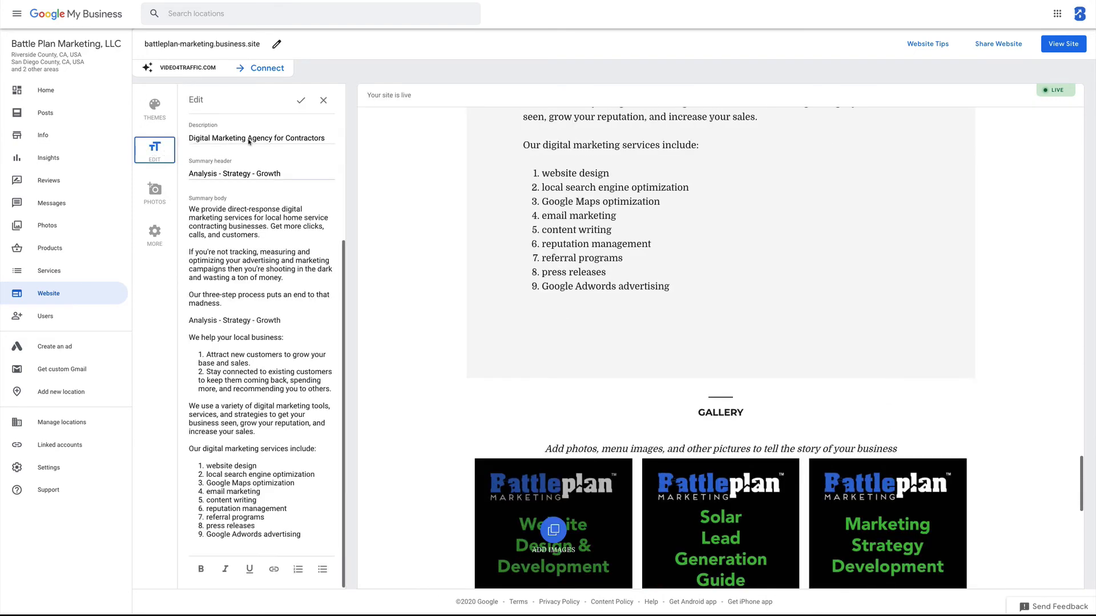
left_click(324, 101)
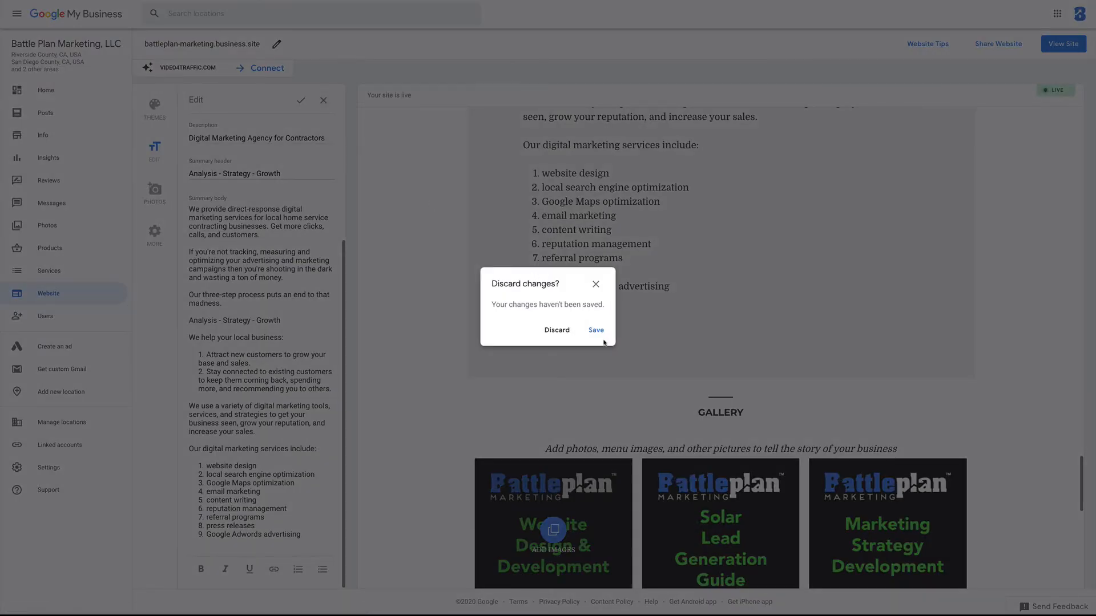
left_click(596, 330)
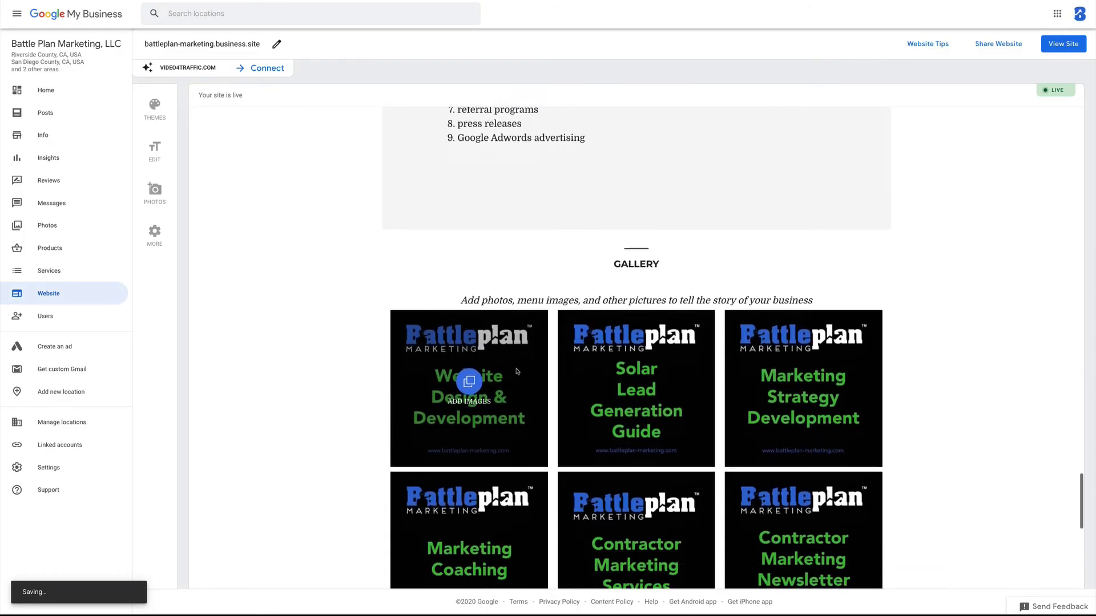
Examine the rest of the website preview, from the gallery images down to the contact section and business hours
scroll(389, 405, "down", 3)
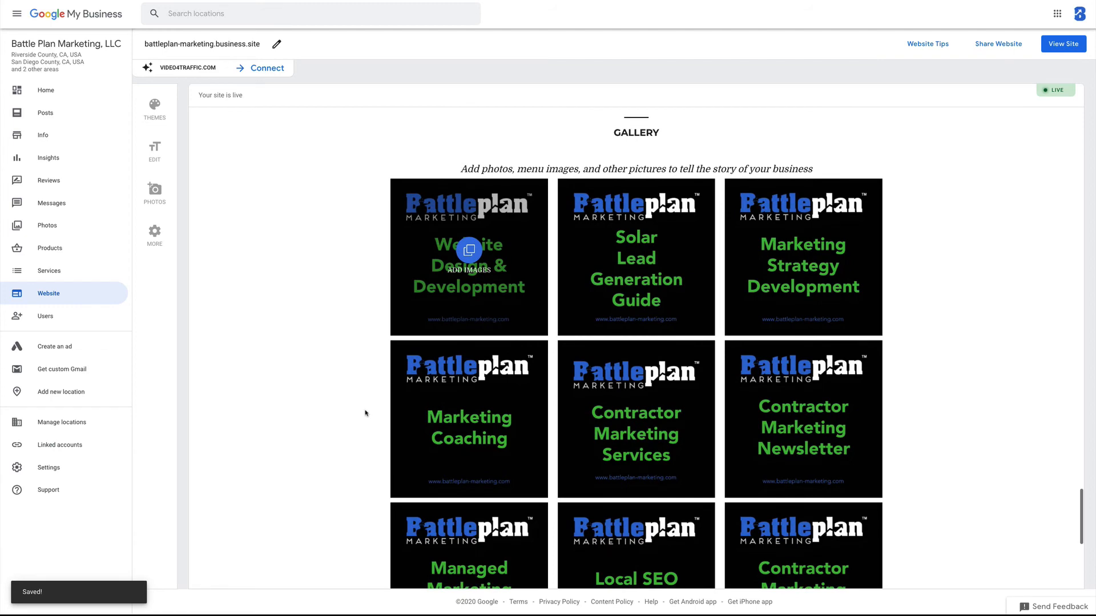
scroll(365, 412, "down", 5)
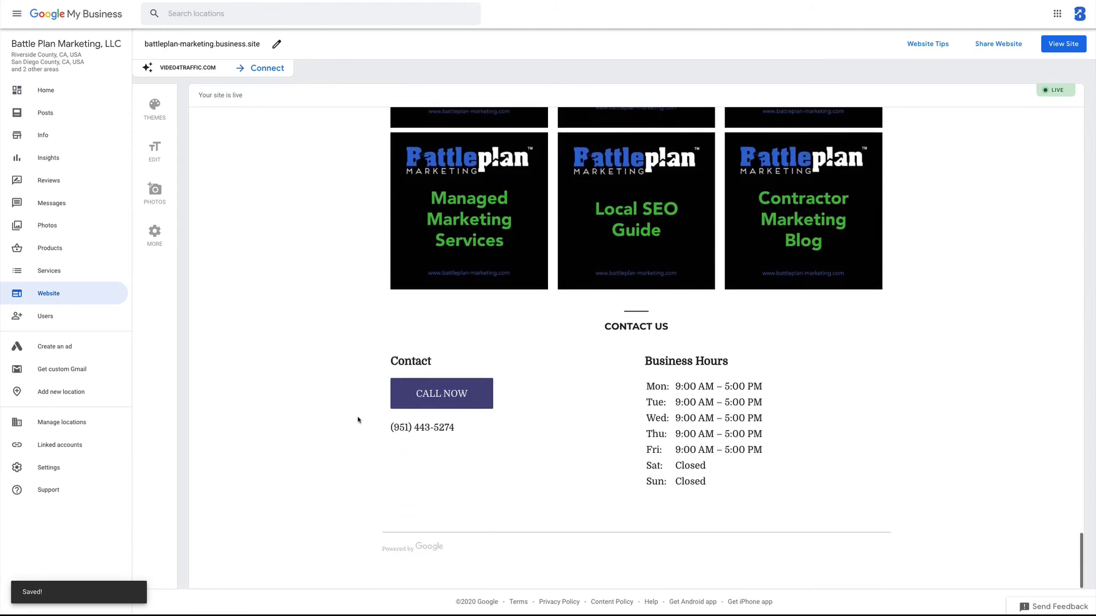
scroll(358, 421, "up", 10)
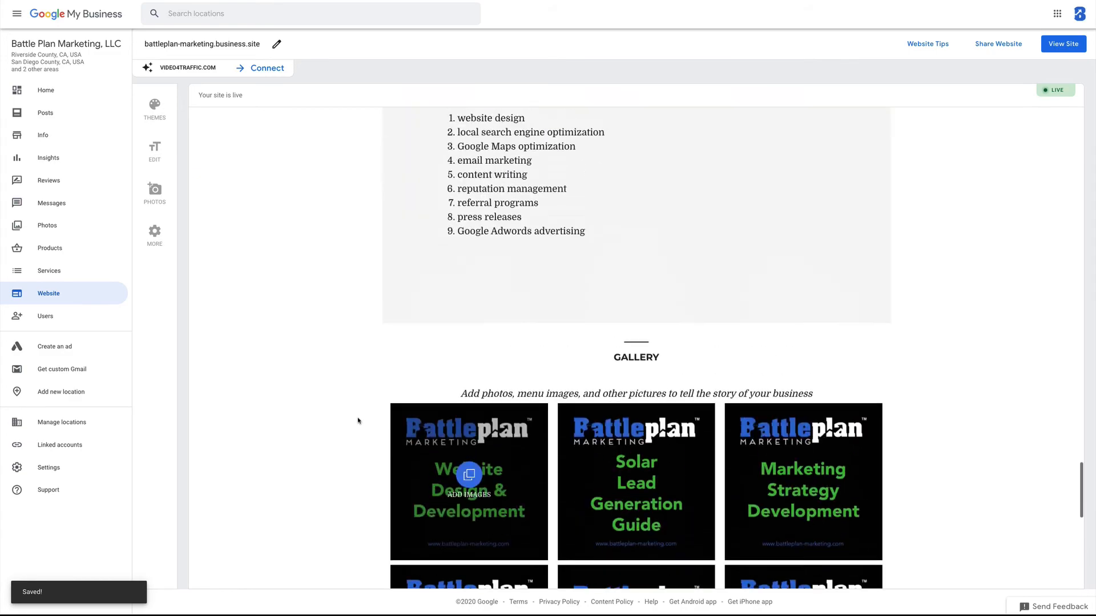
scroll(358, 420, "up", 15)
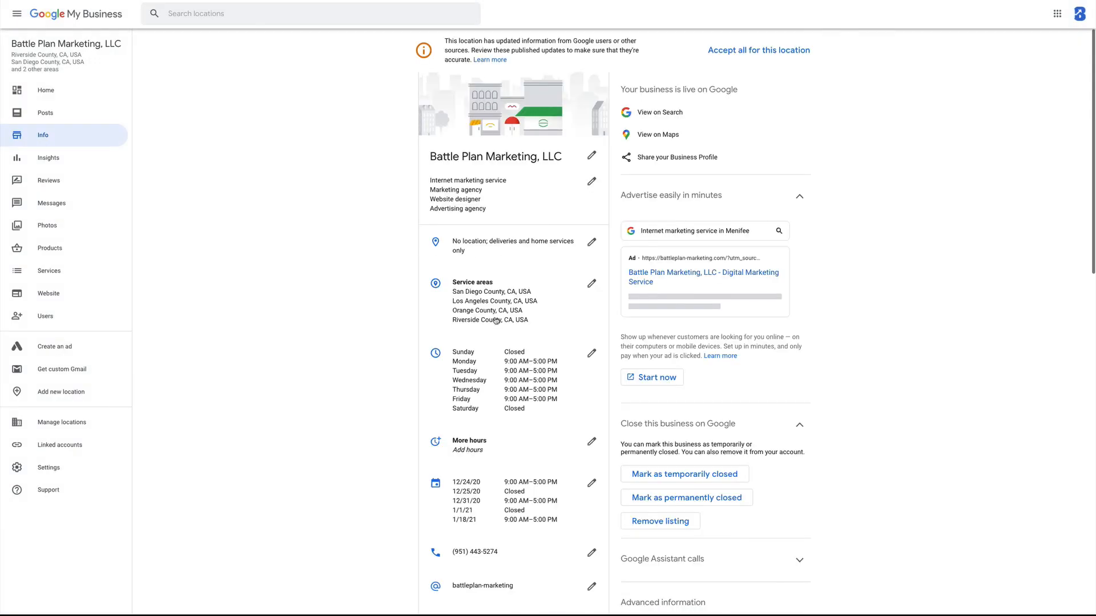
Review the profile's business info, including categories, service areas, regular hours, more hours, special hours and contact links
scroll(505, 500, "down", 2)
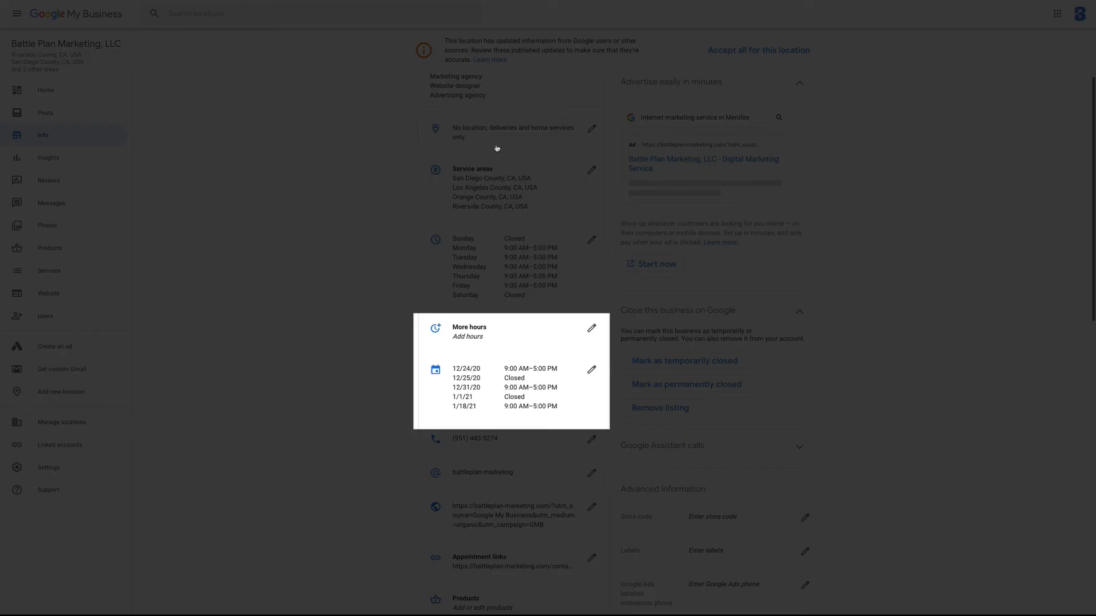
scroll(376, 393, "up", 1)
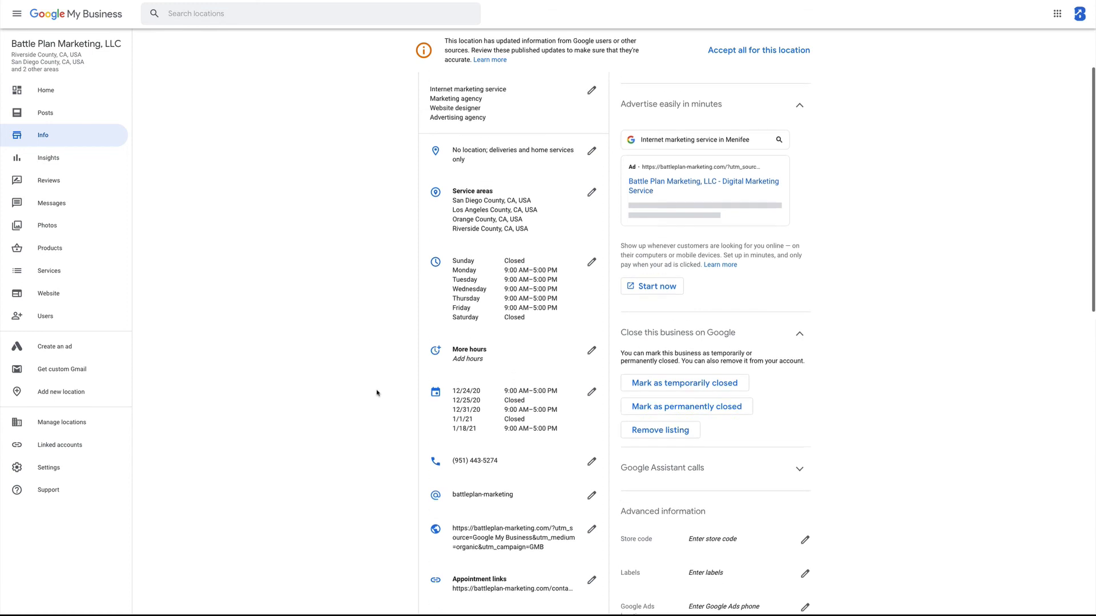
scroll(377, 392, "up", 1)
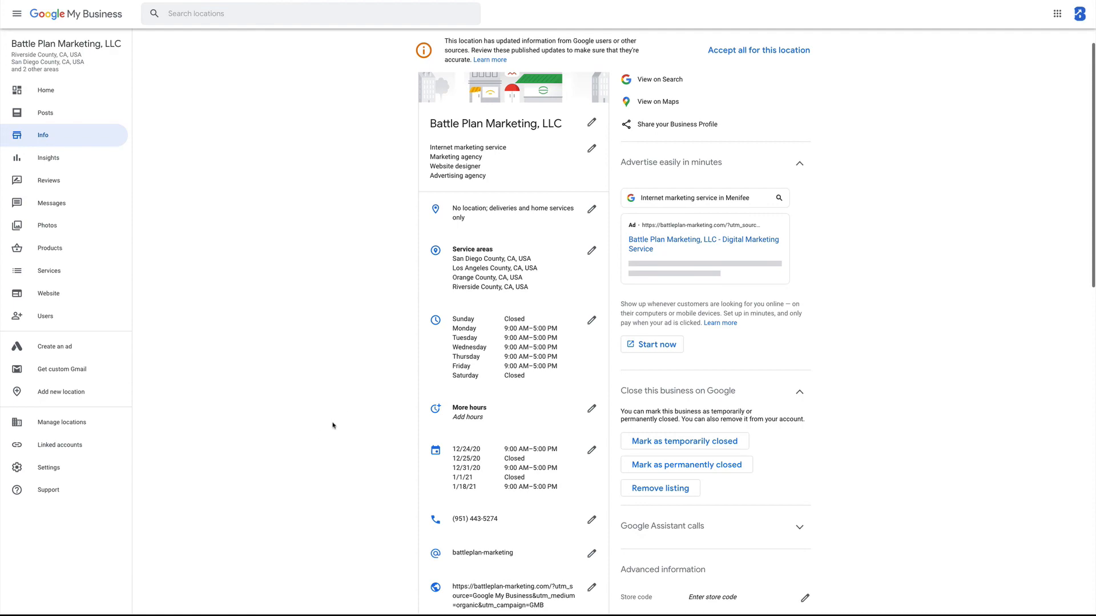
scroll(332, 425, "down", 3)
scroll(332, 425, "up", 4)
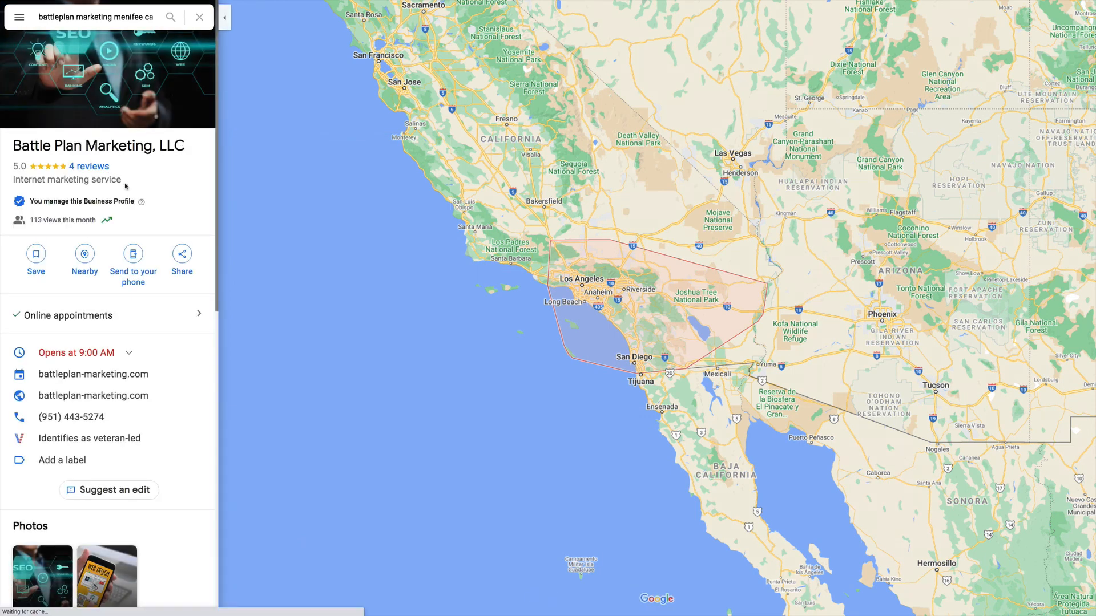
In Google Maps, share the Battle Plan Marketing, LLC listing as a medium embedded map and copy its HTML
left_click(182, 255)
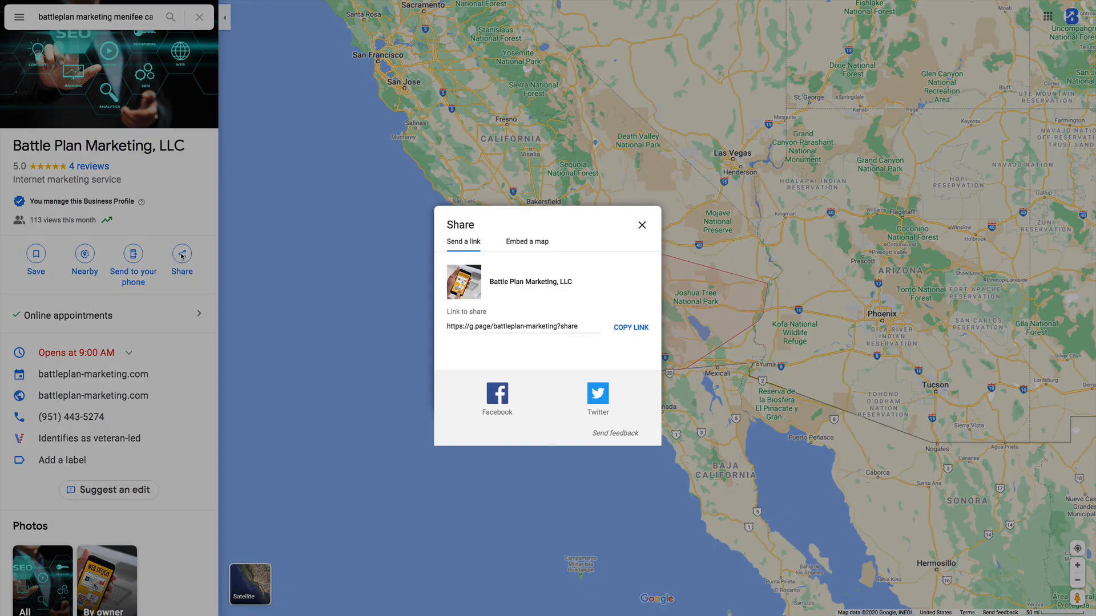
left_click(545, 242)
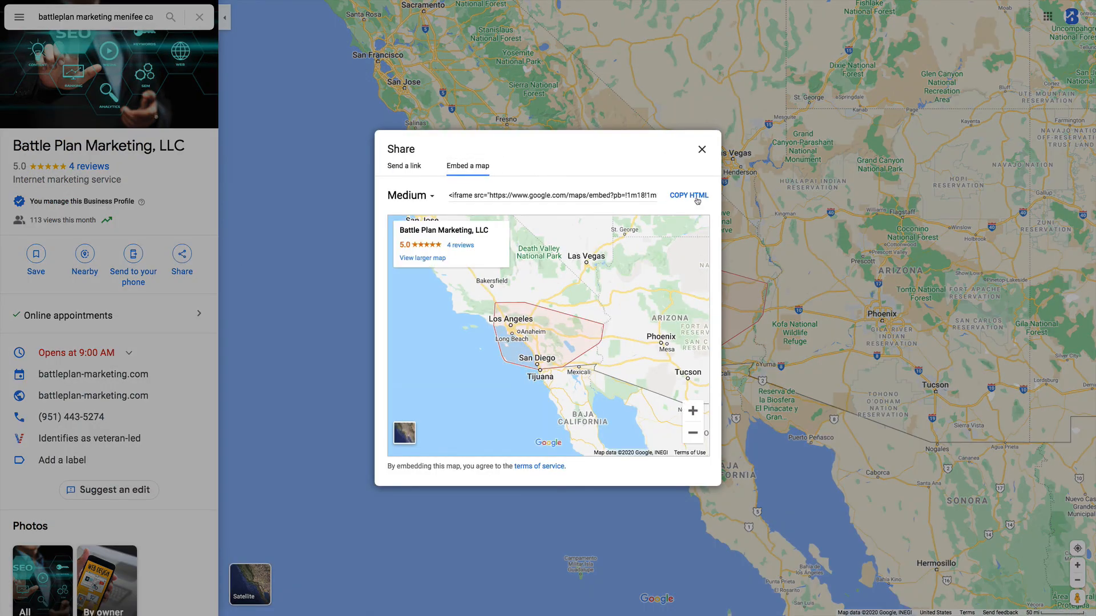
left_click(694, 197)
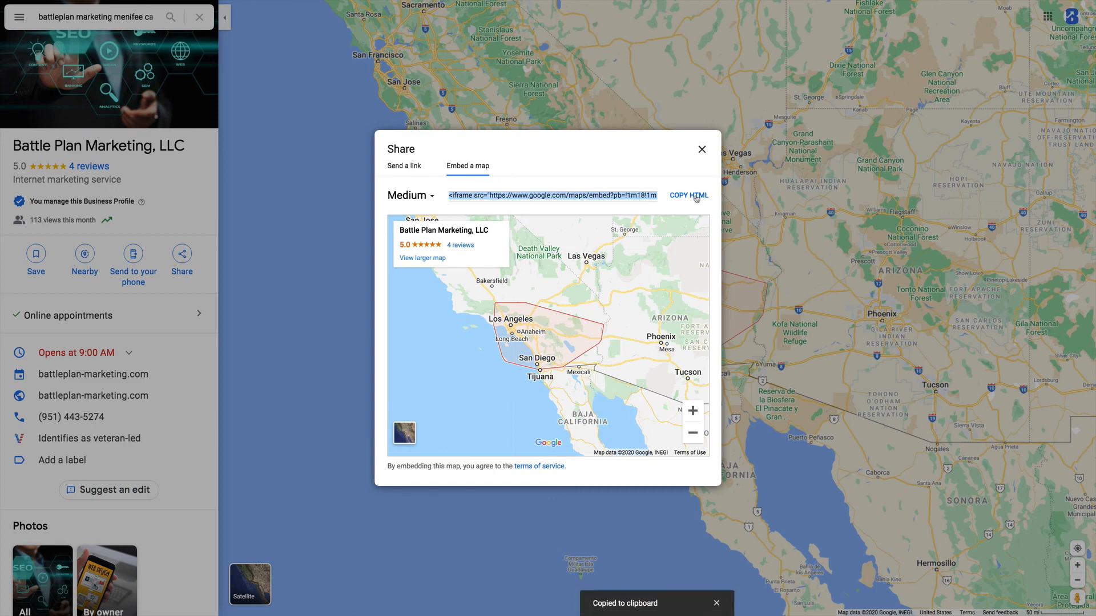